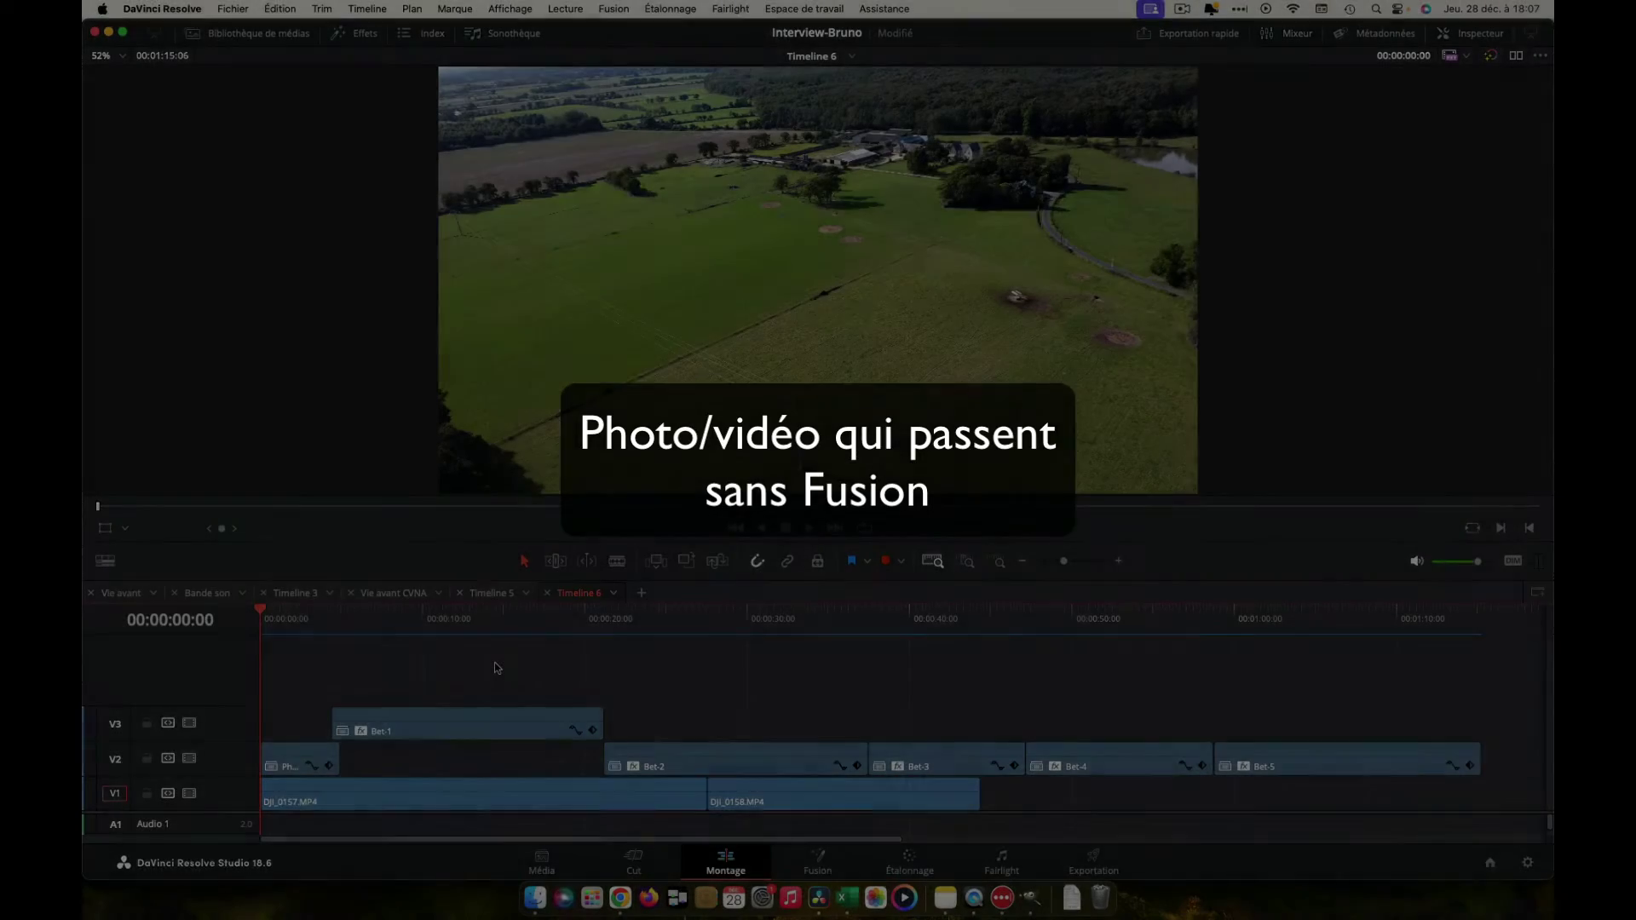
# Play and scrub through the finished Timeline 6 picture-in-picture example.
pyautogui.press('space')
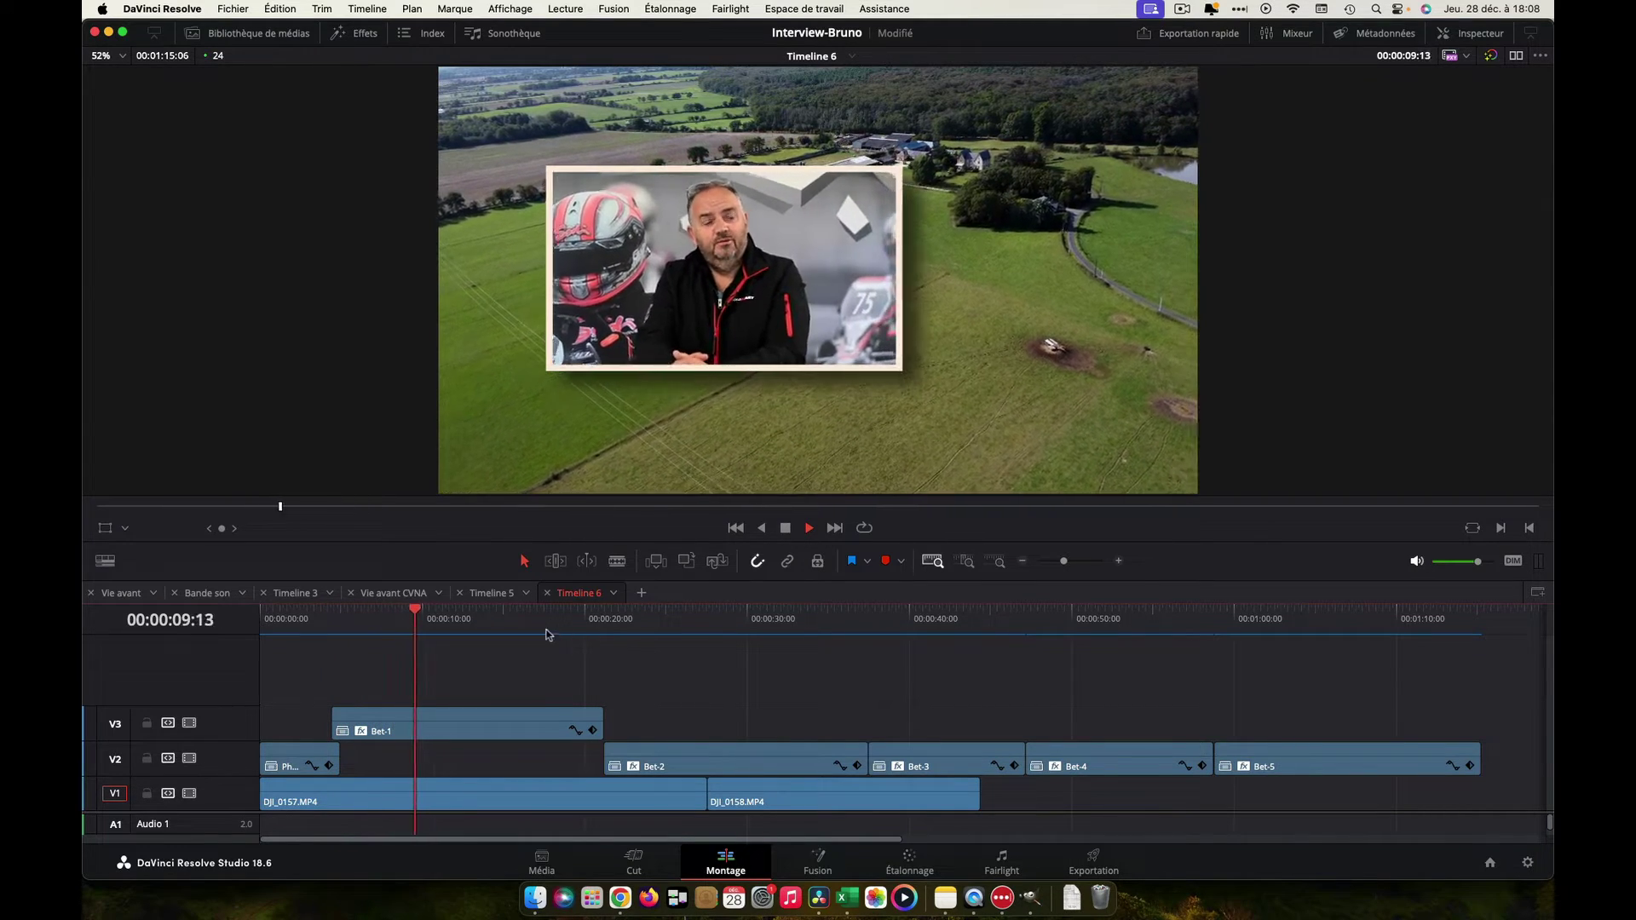
pyautogui.click(495, 613)
pyautogui.moveTo(506, 617); pyautogui.dragTo(744, 606)
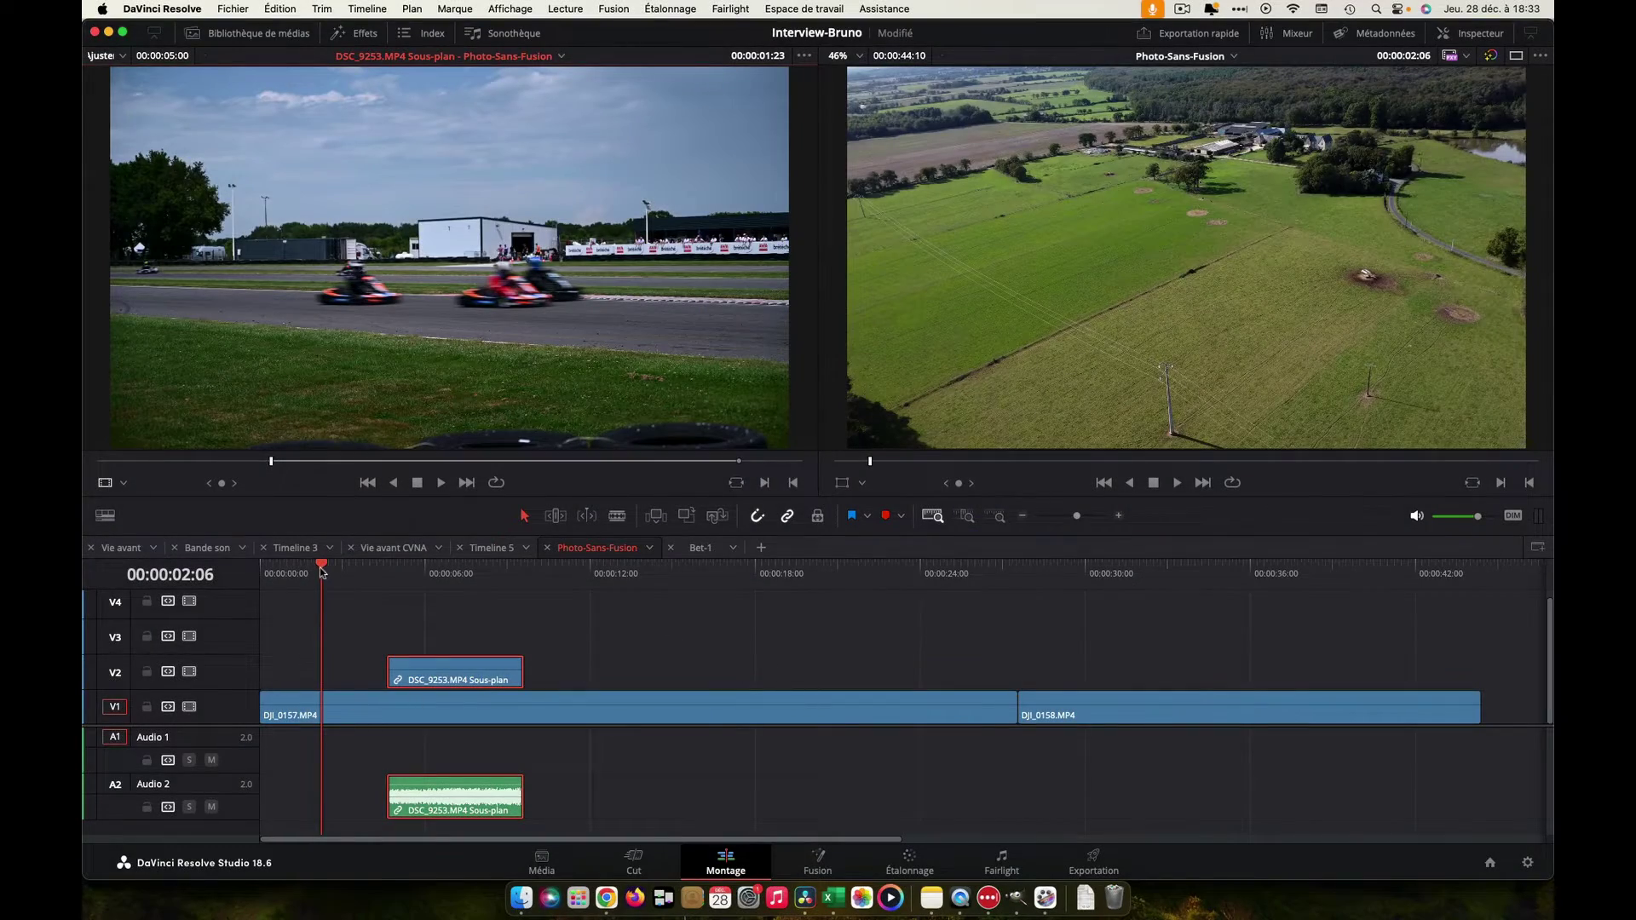
# Apply the Colored Border effect, found by searching 'bor', to the DSC_9253.MP4 kart clip on V2.
pyautogui.moveTo(323, 566)
pyautogui.mouseDown()
pyautogui.moveTo(875, 565)
pyautogui.moveTo(405, 564)
pyautogui.mouseUp()
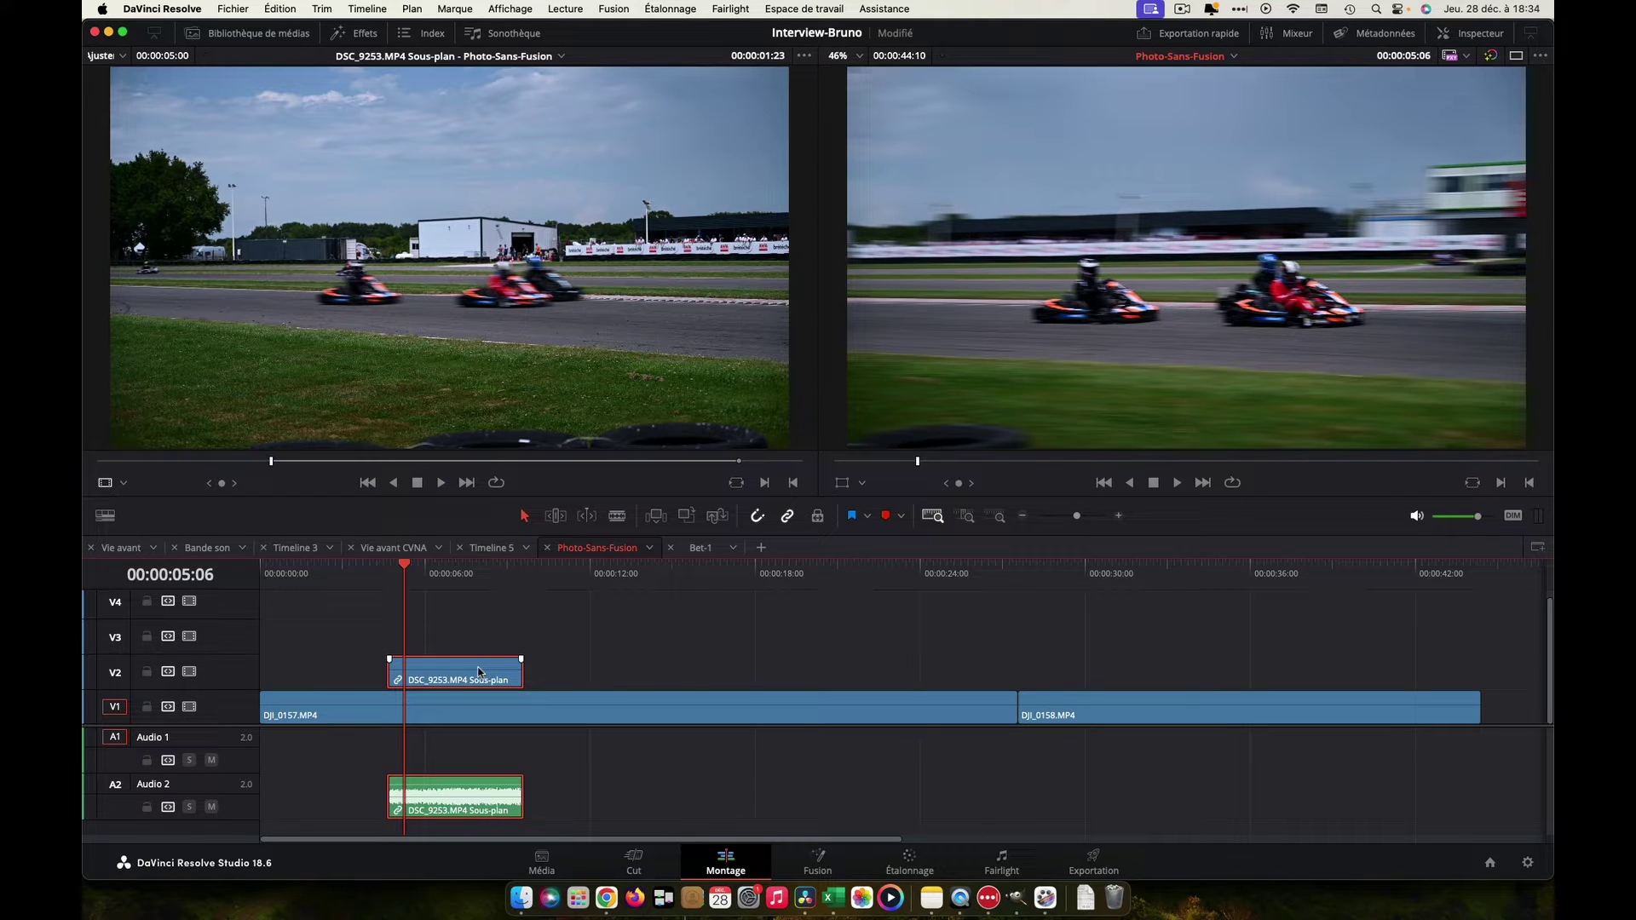
pyautogui.click(358, 35)
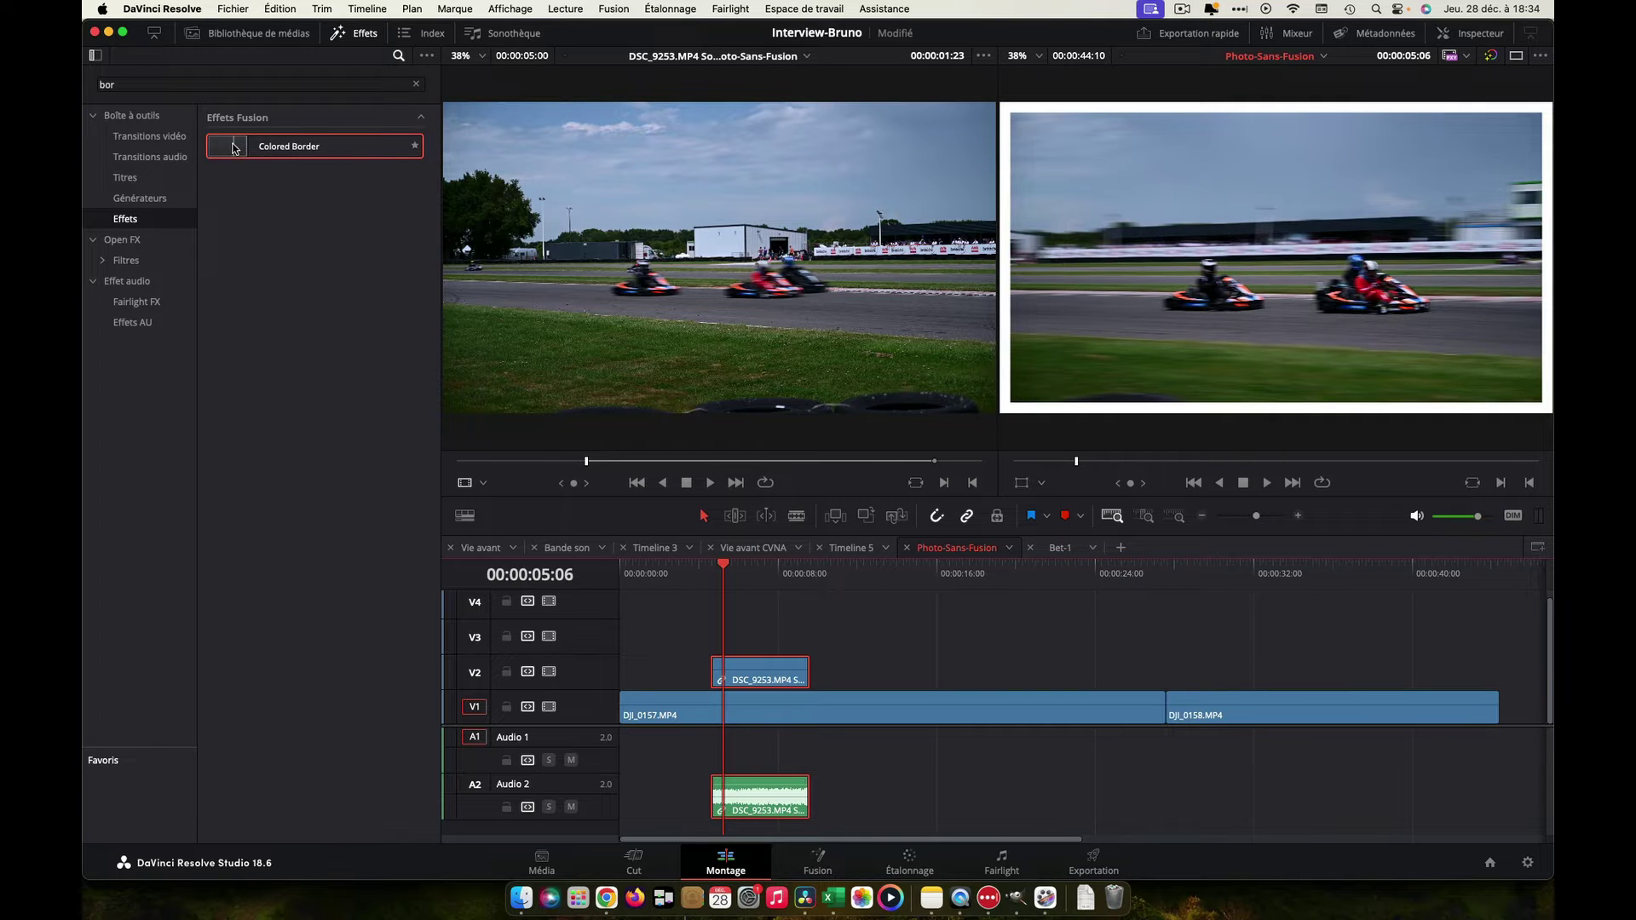
pyautogui.moveTo(234, 149); pyautogui.dragTo(738, 687)
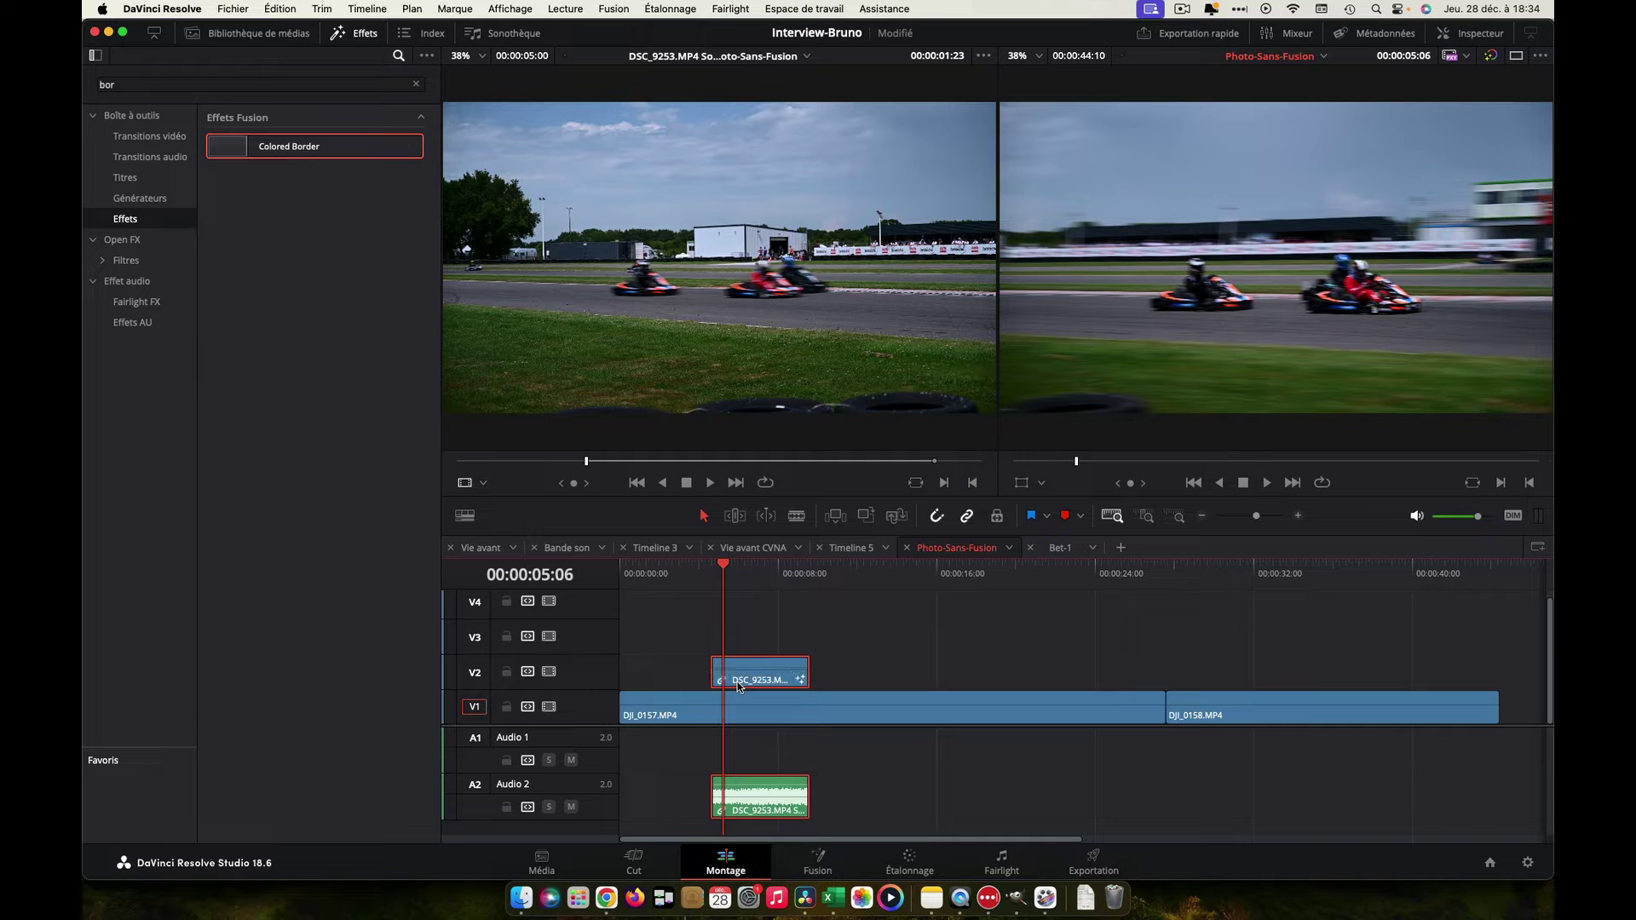
pyautogui.click(365, 34)
pyautogui.press('super+equal')
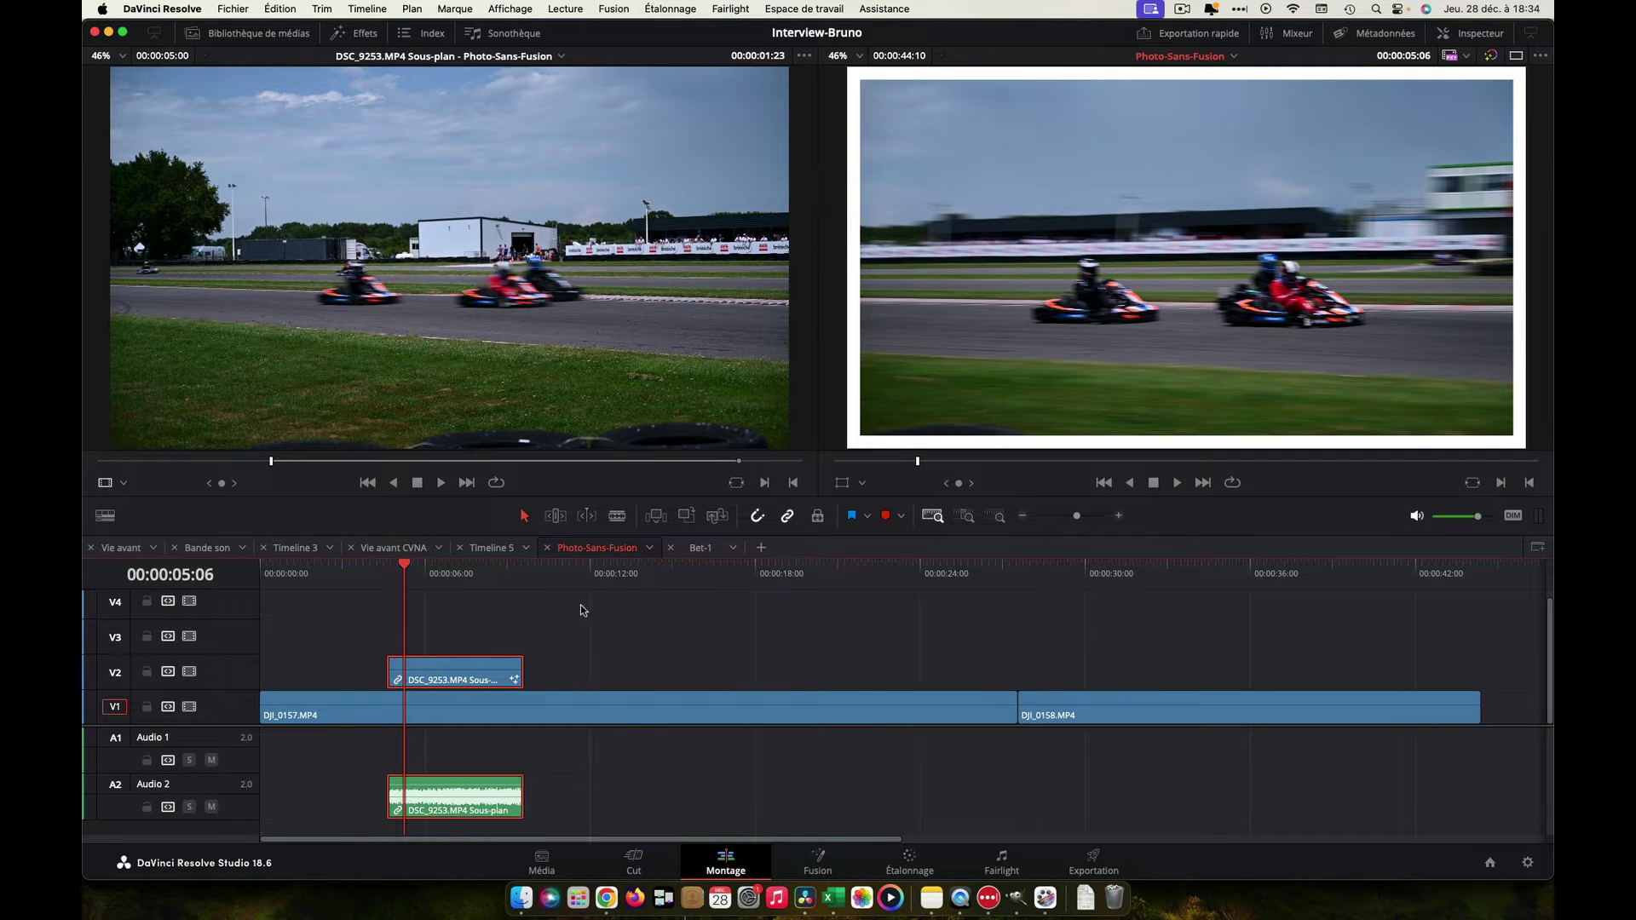
# Change the Colored Border colour from white to a cream tone.
pyautogui.click(1453, 33)
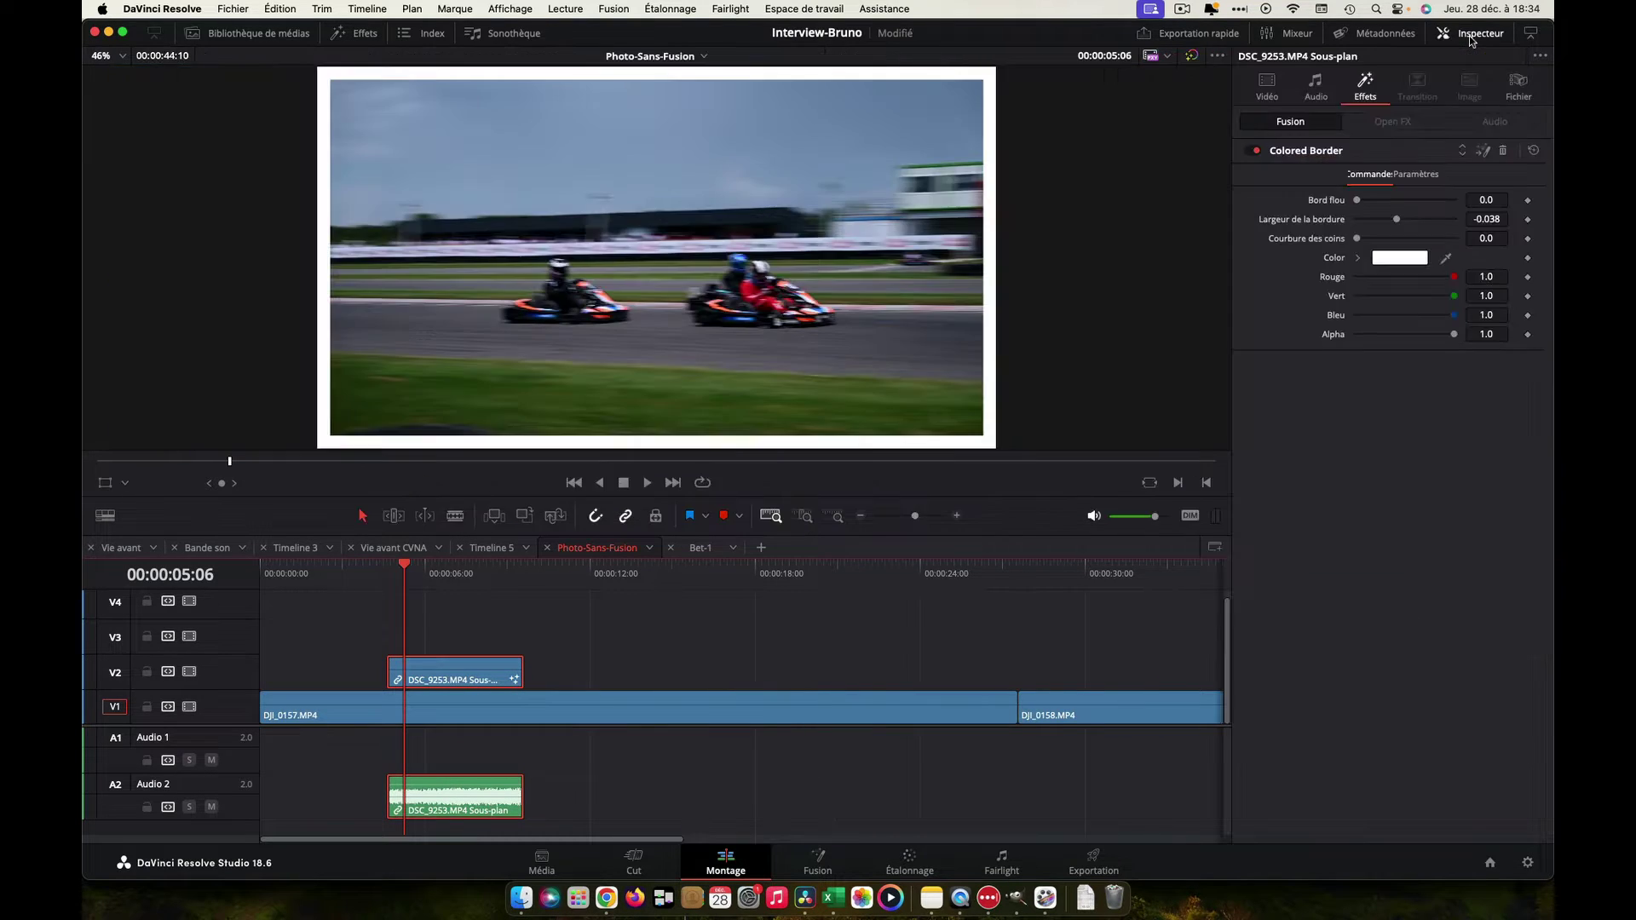
pyautogui.press('super+minus')
pyautogui.click(1405, 259)
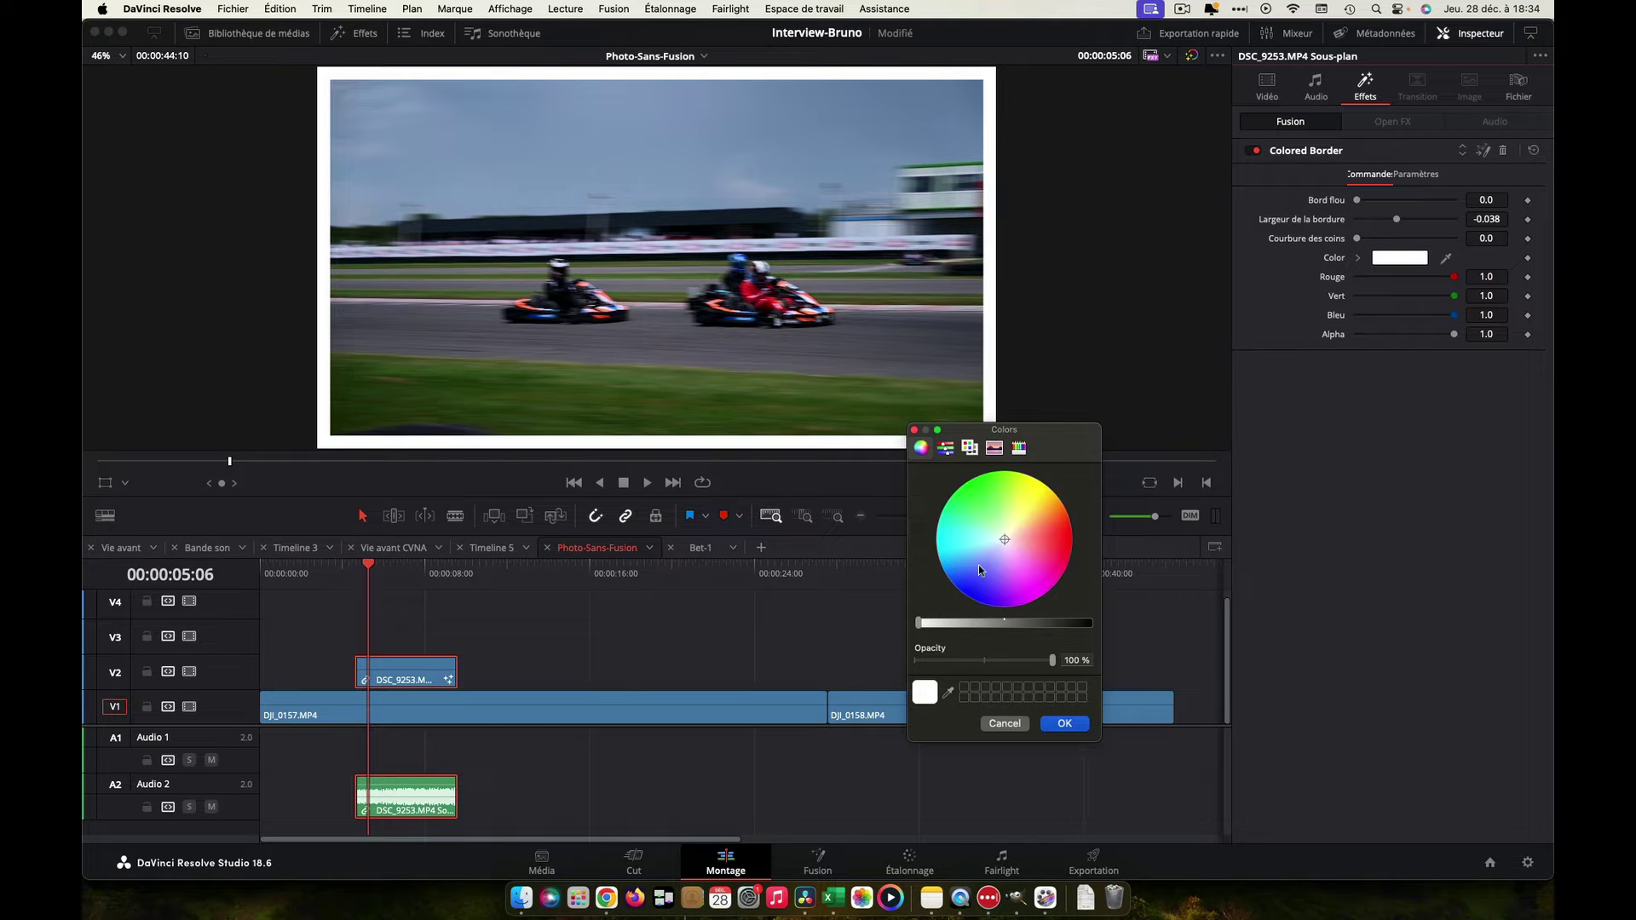
pyautogui.moveTo(1010, 543); pyautogui.dragTo(1013, 537)
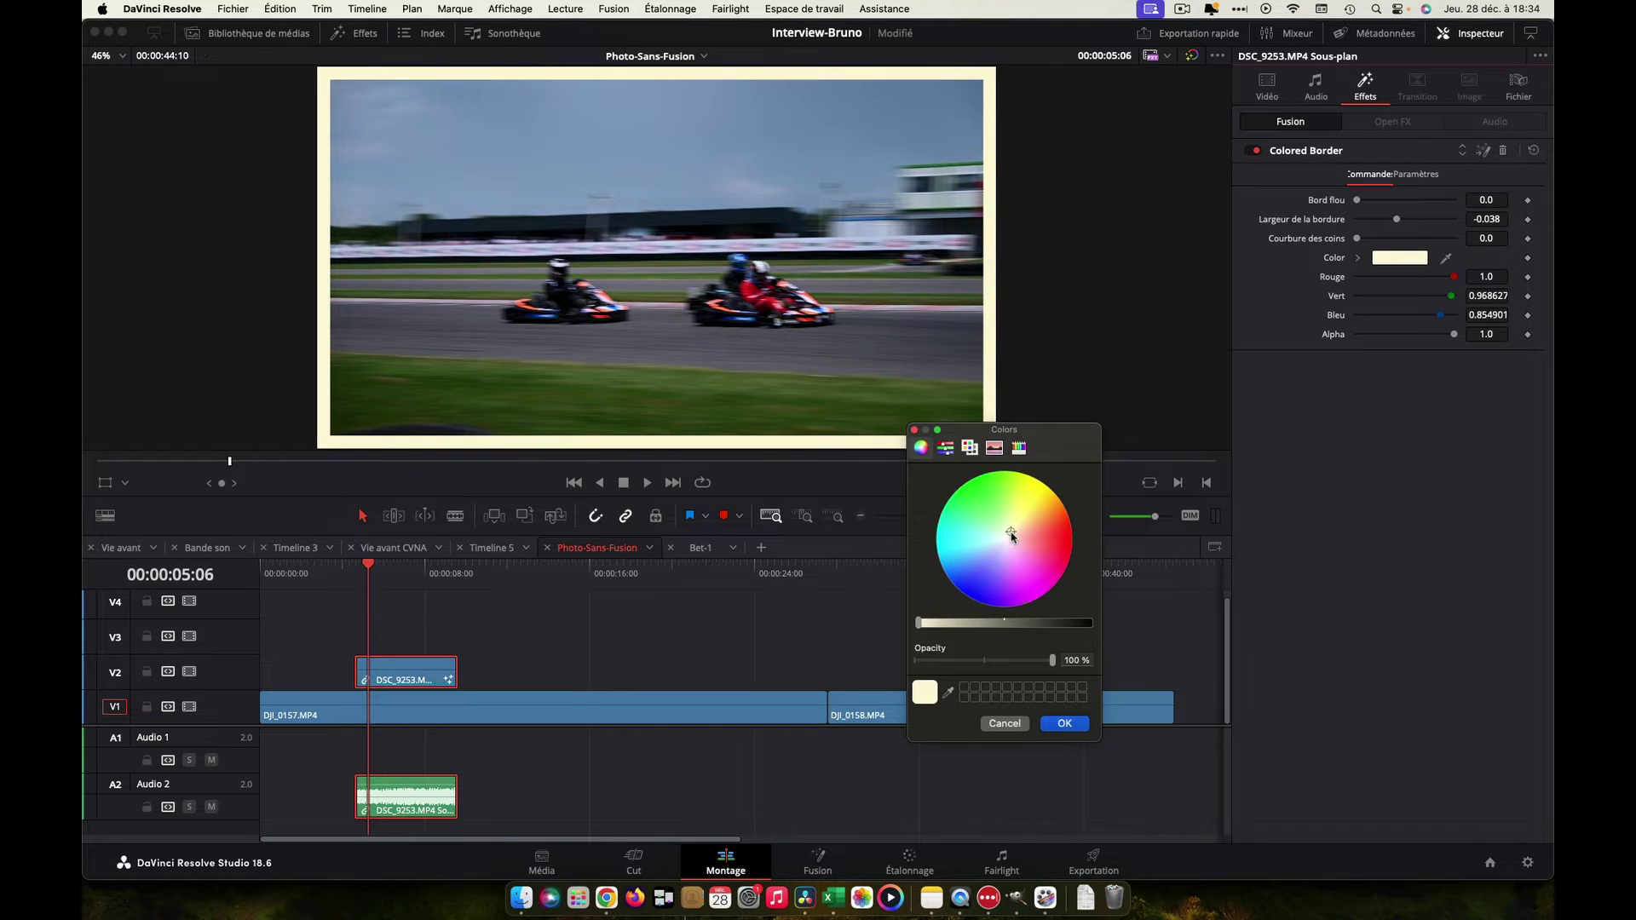
pyautogui.click(1067, 726)
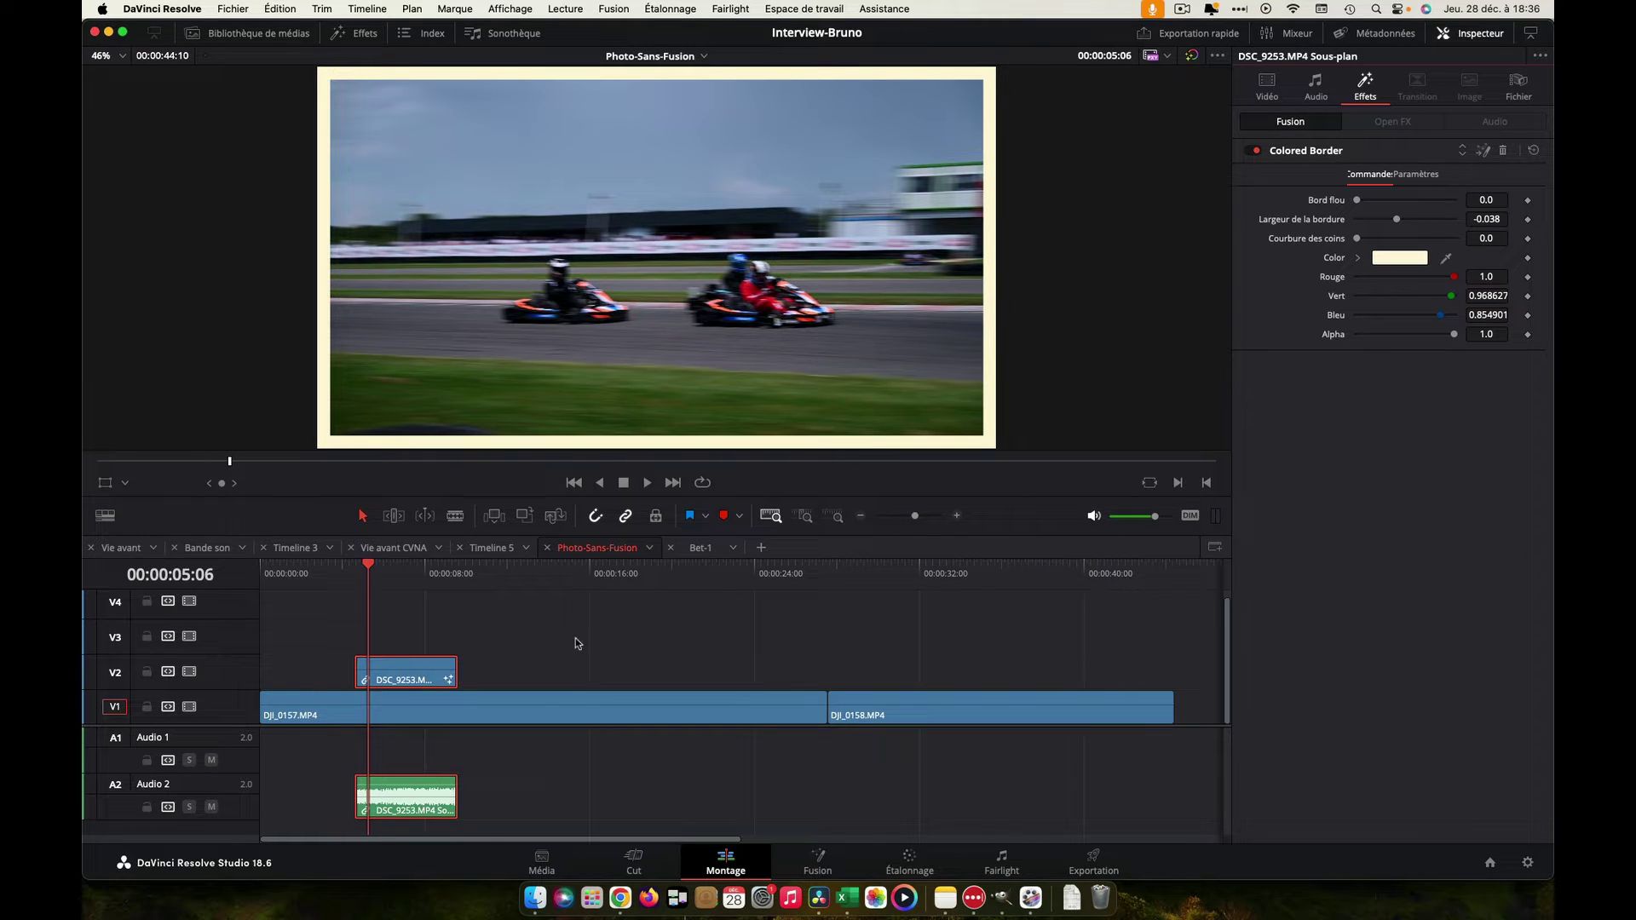
# Try shrinking the clip's zoom to 0.630, then reset the Transform back to 1.000.
pyautogui.click(1265, 88)
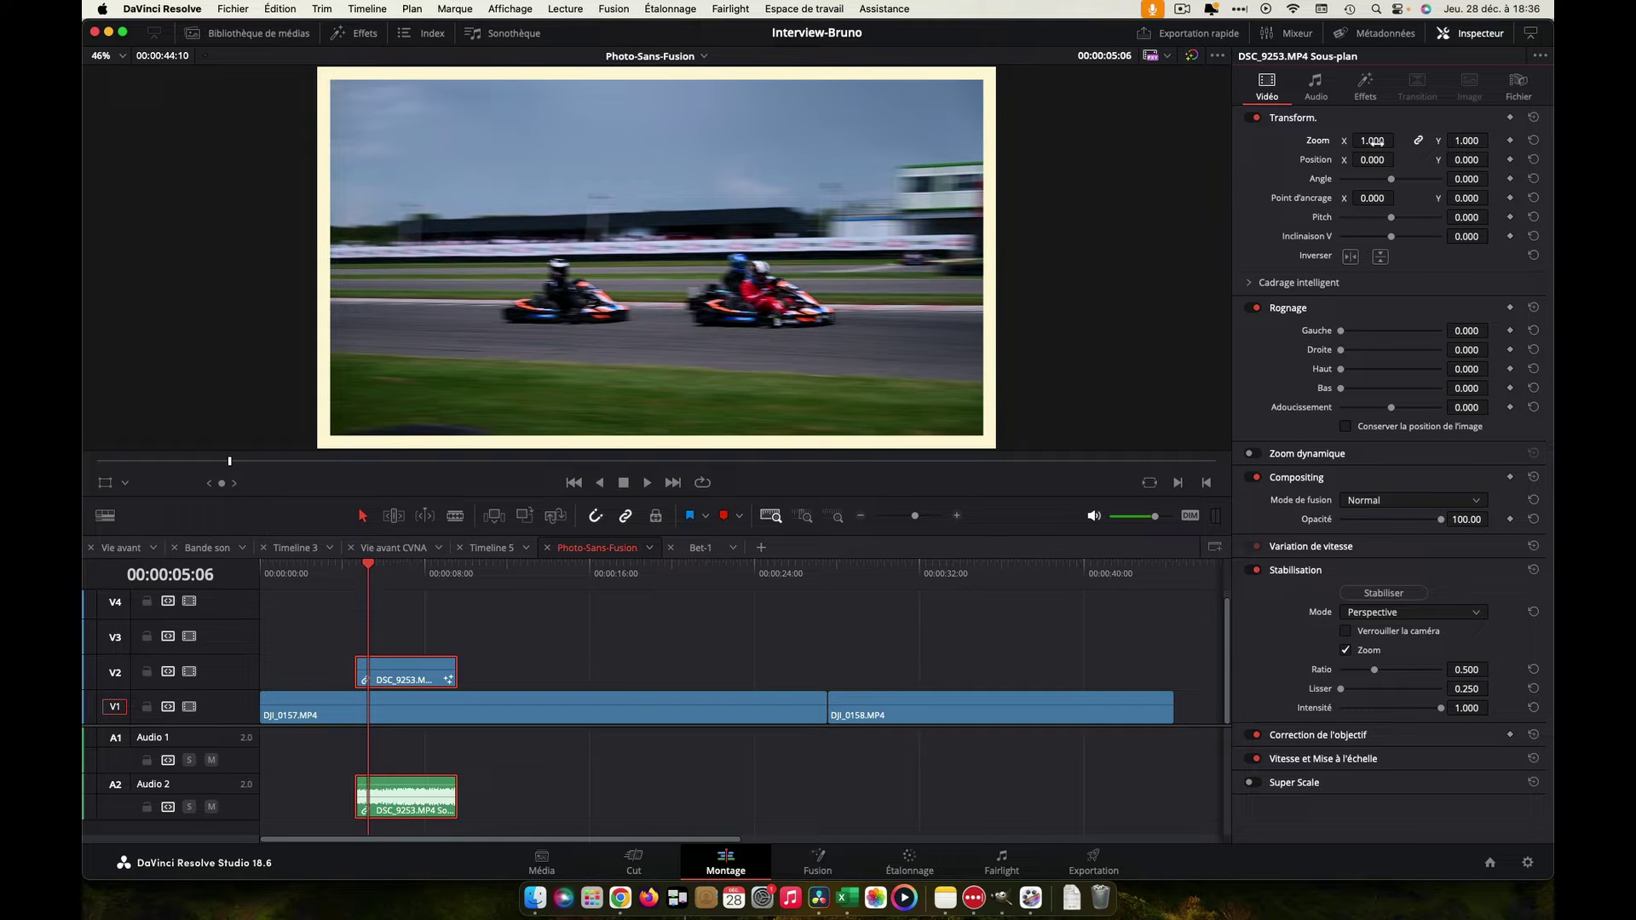
pyautogui.moveTo(1373, 140)
pyautogui.mouseDown()
pyautogui.moveTo(1339, 140)
pyautogui.moveTo(1378, 147)
pyautogui.mouseUp()
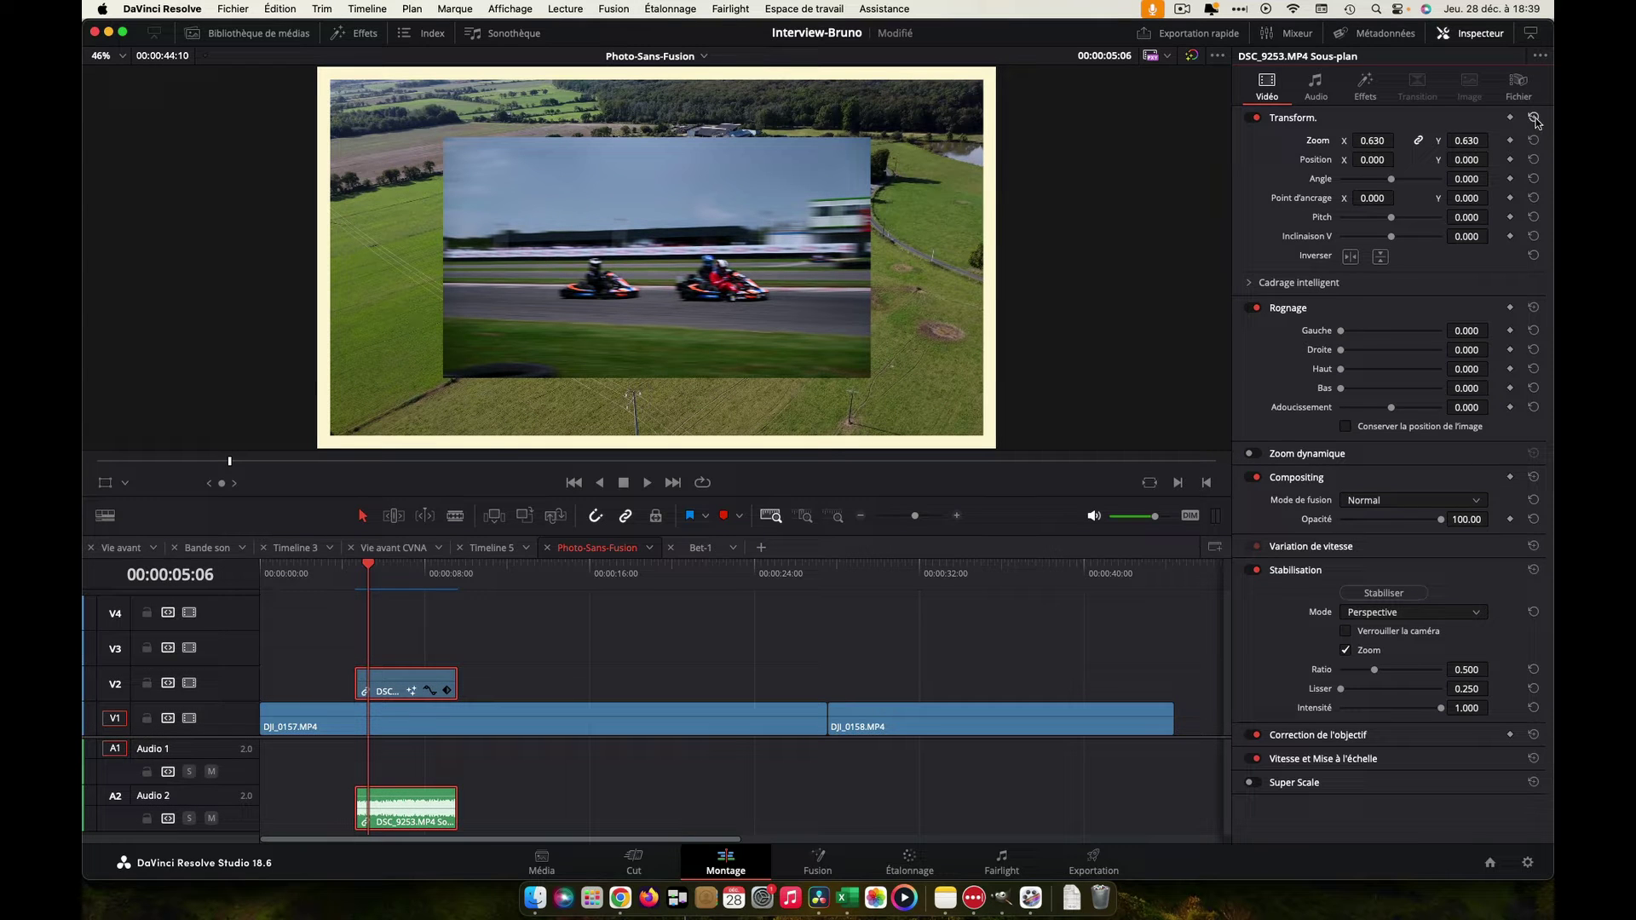
pyautogui.click(1534, 118)
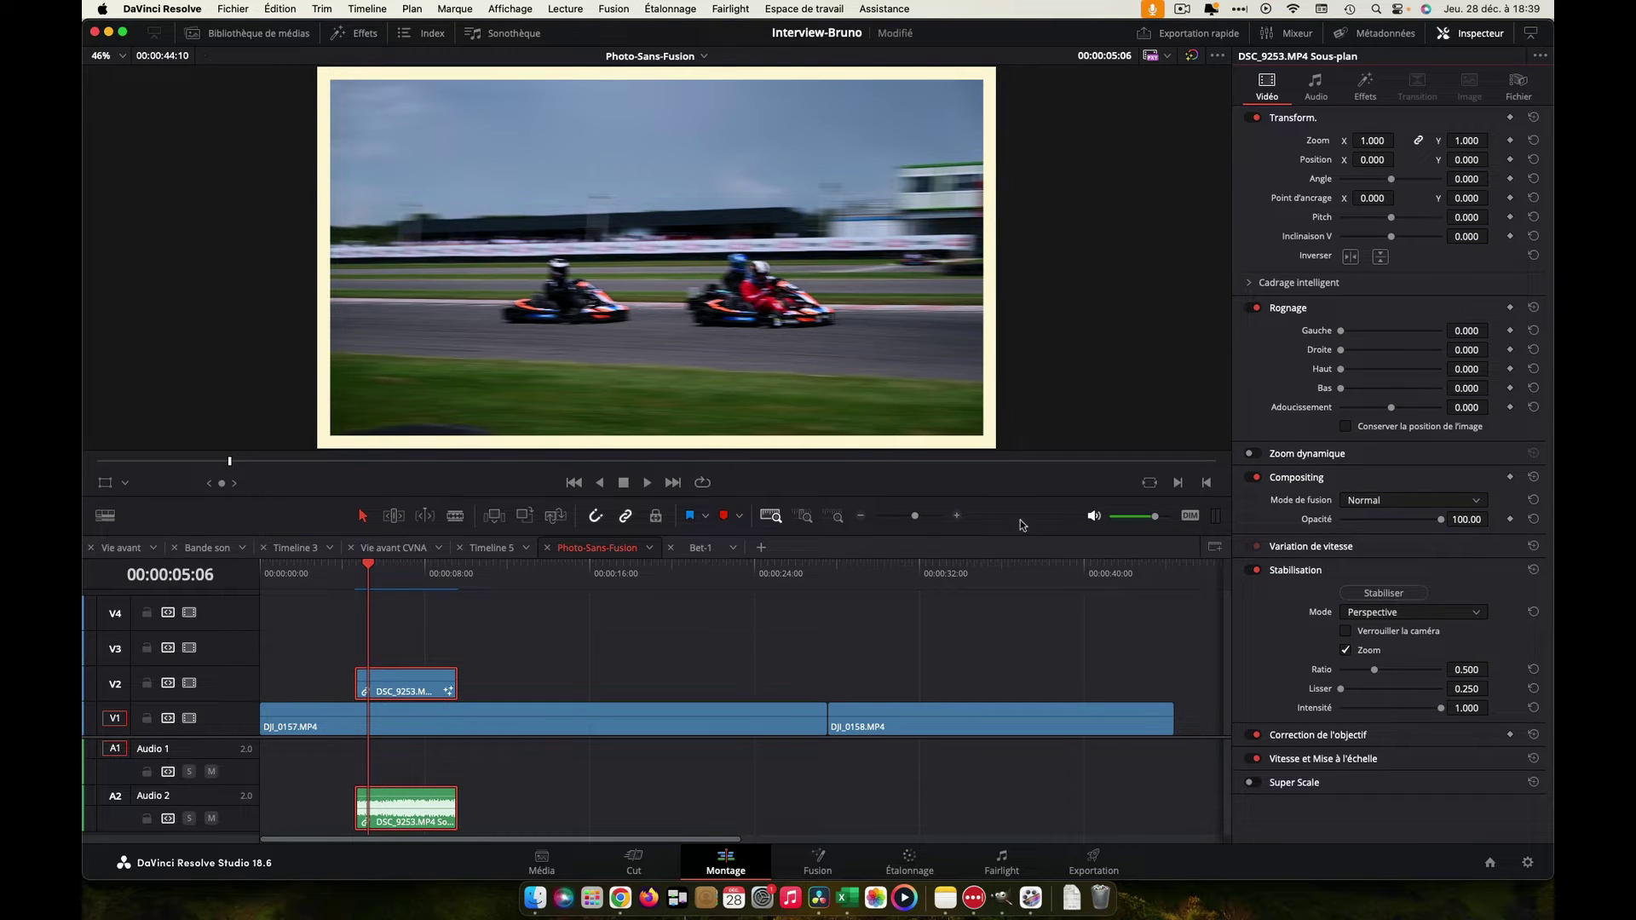
# Wrap the bordered kart clip and its audio into a compound clip named V1.
pyautogui.rightClick(403, 694)
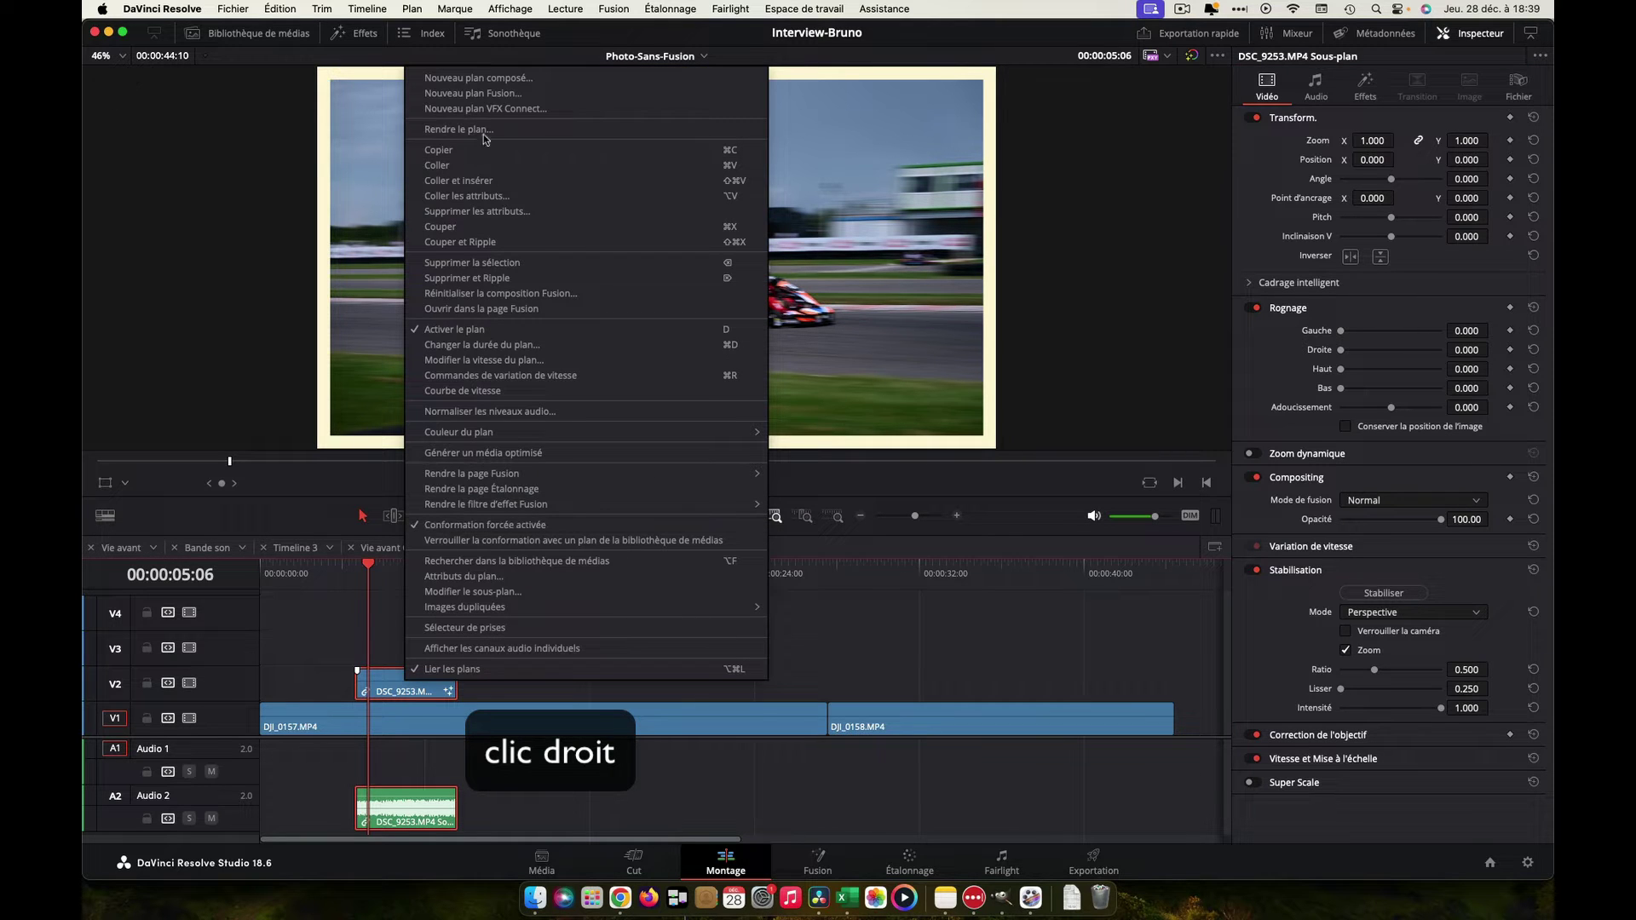
pyautogui.click(483, 79)
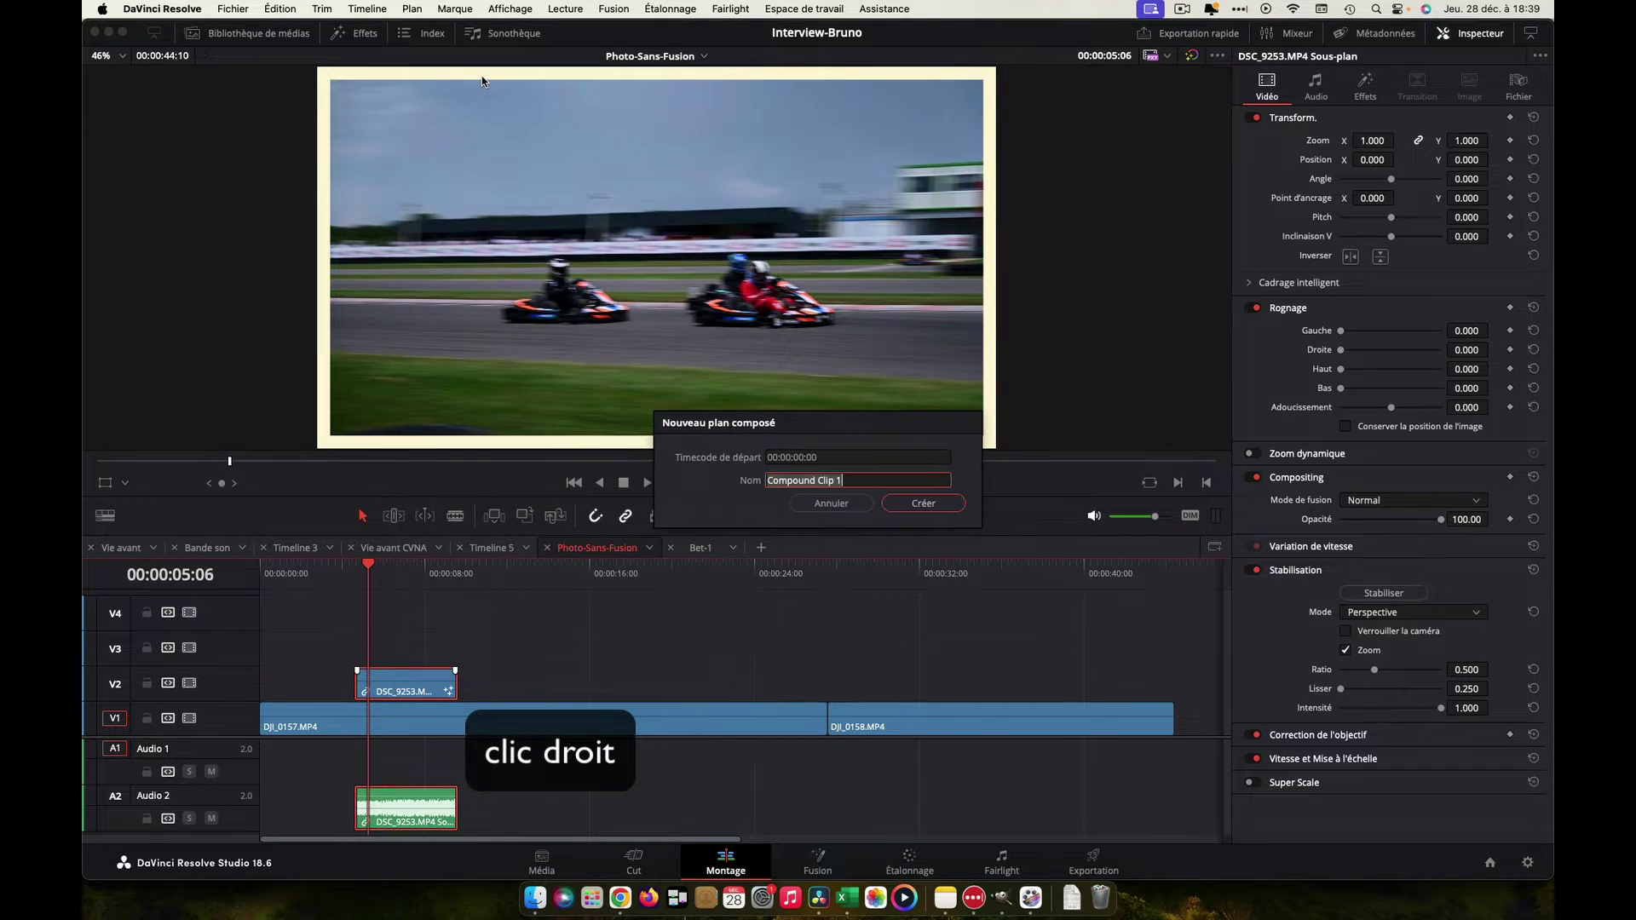
pyautogui.write('V1')
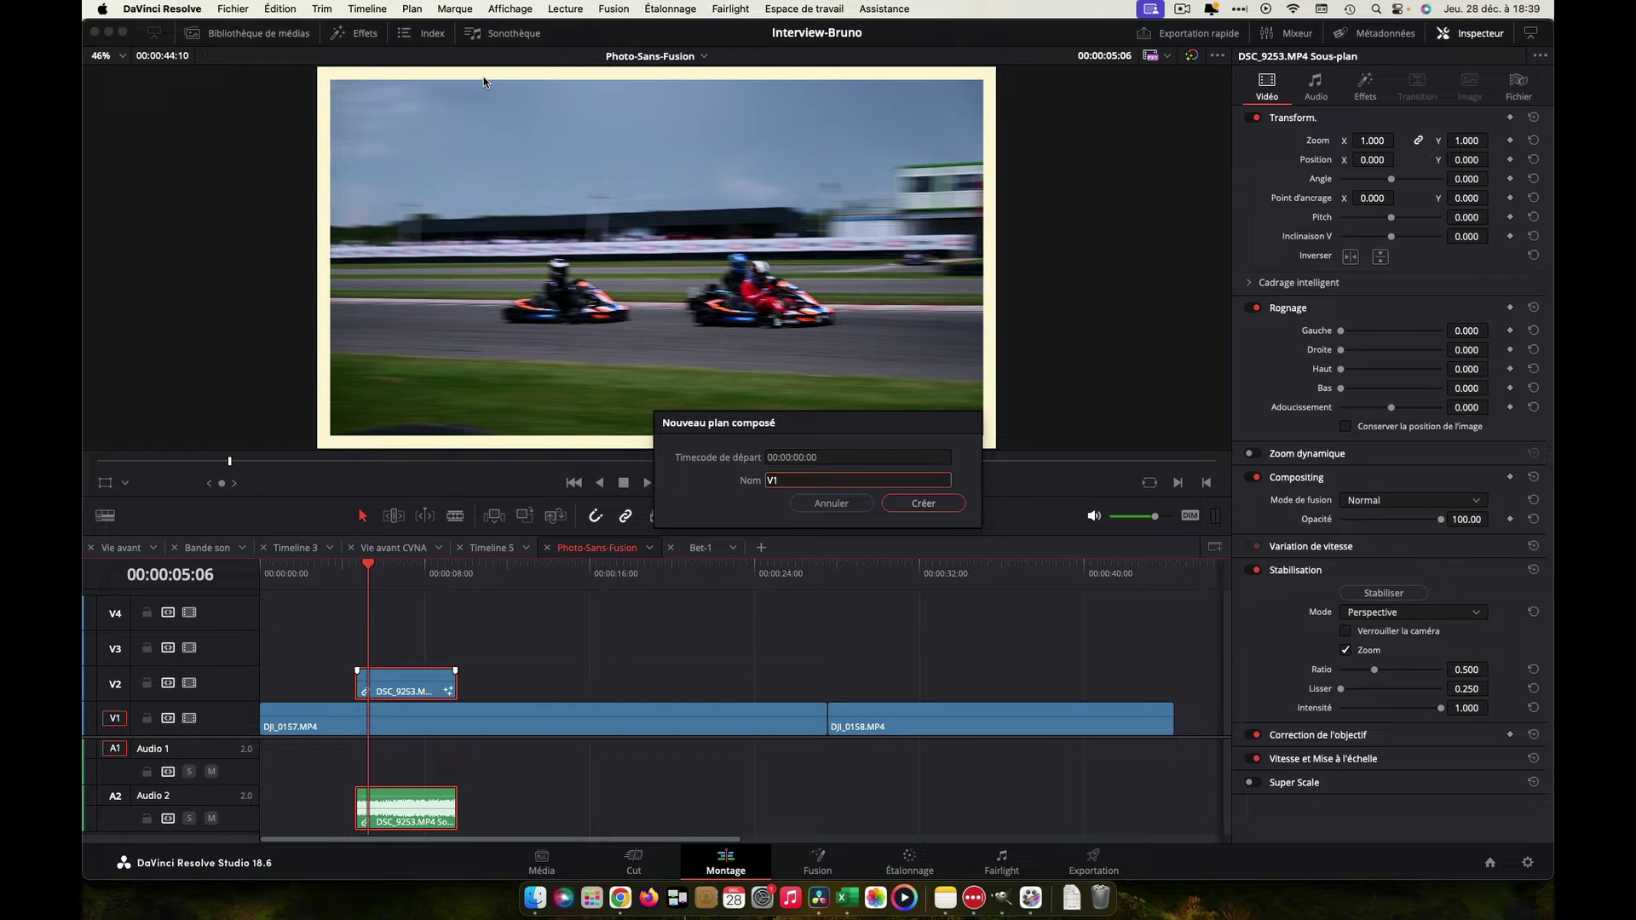
pyautogui.click(923, 504)
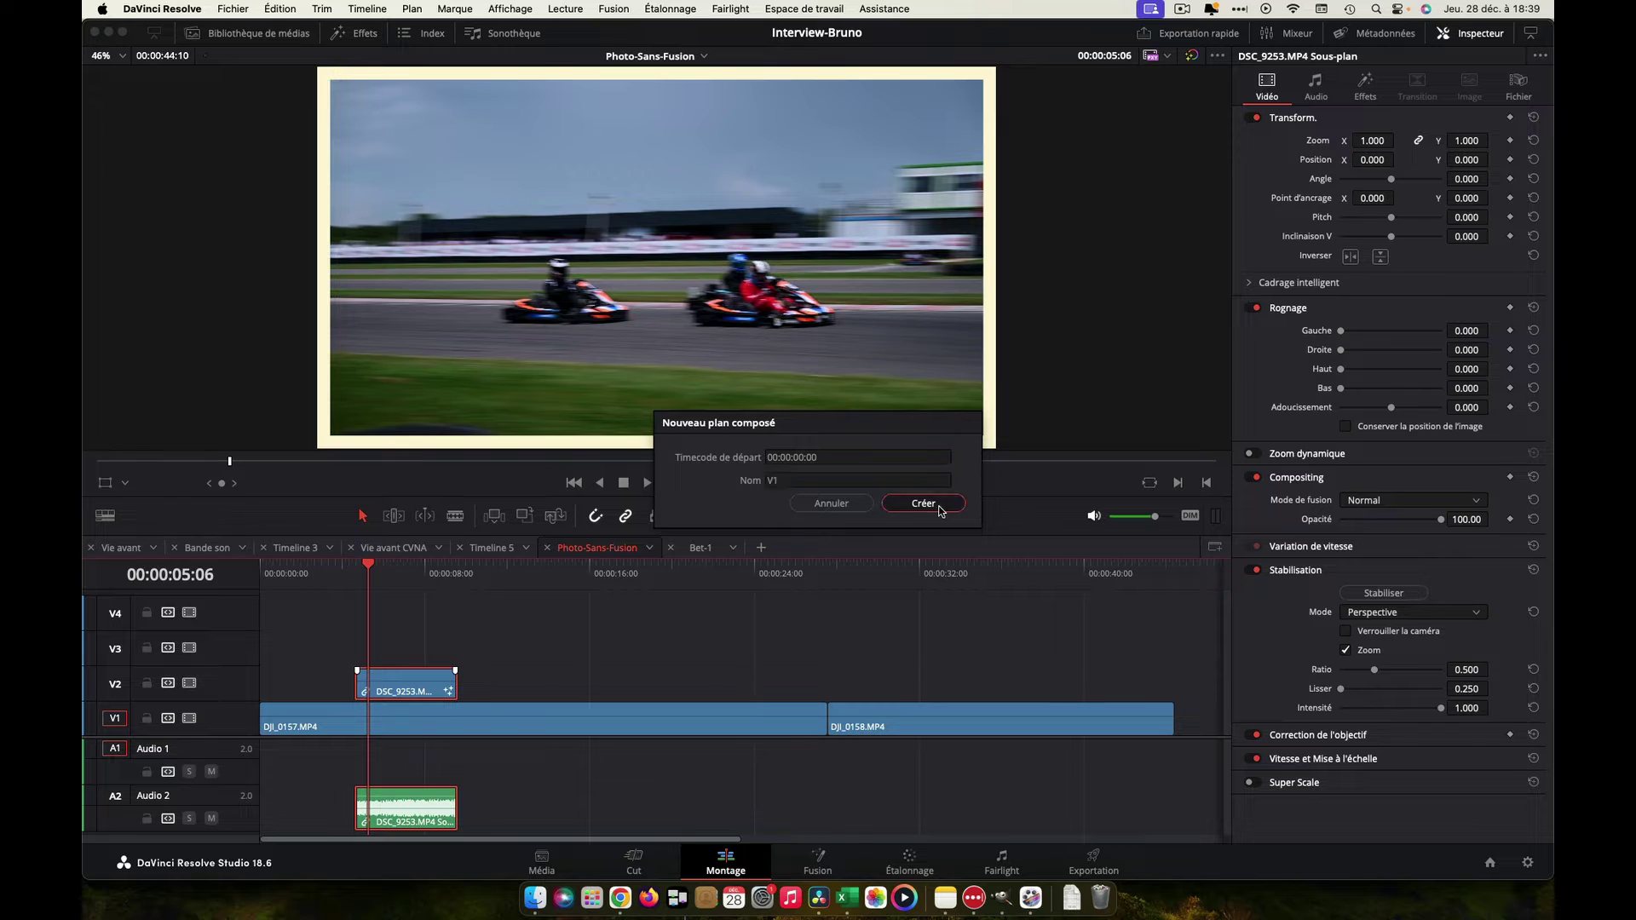
pyautogui.click(1488, 37)
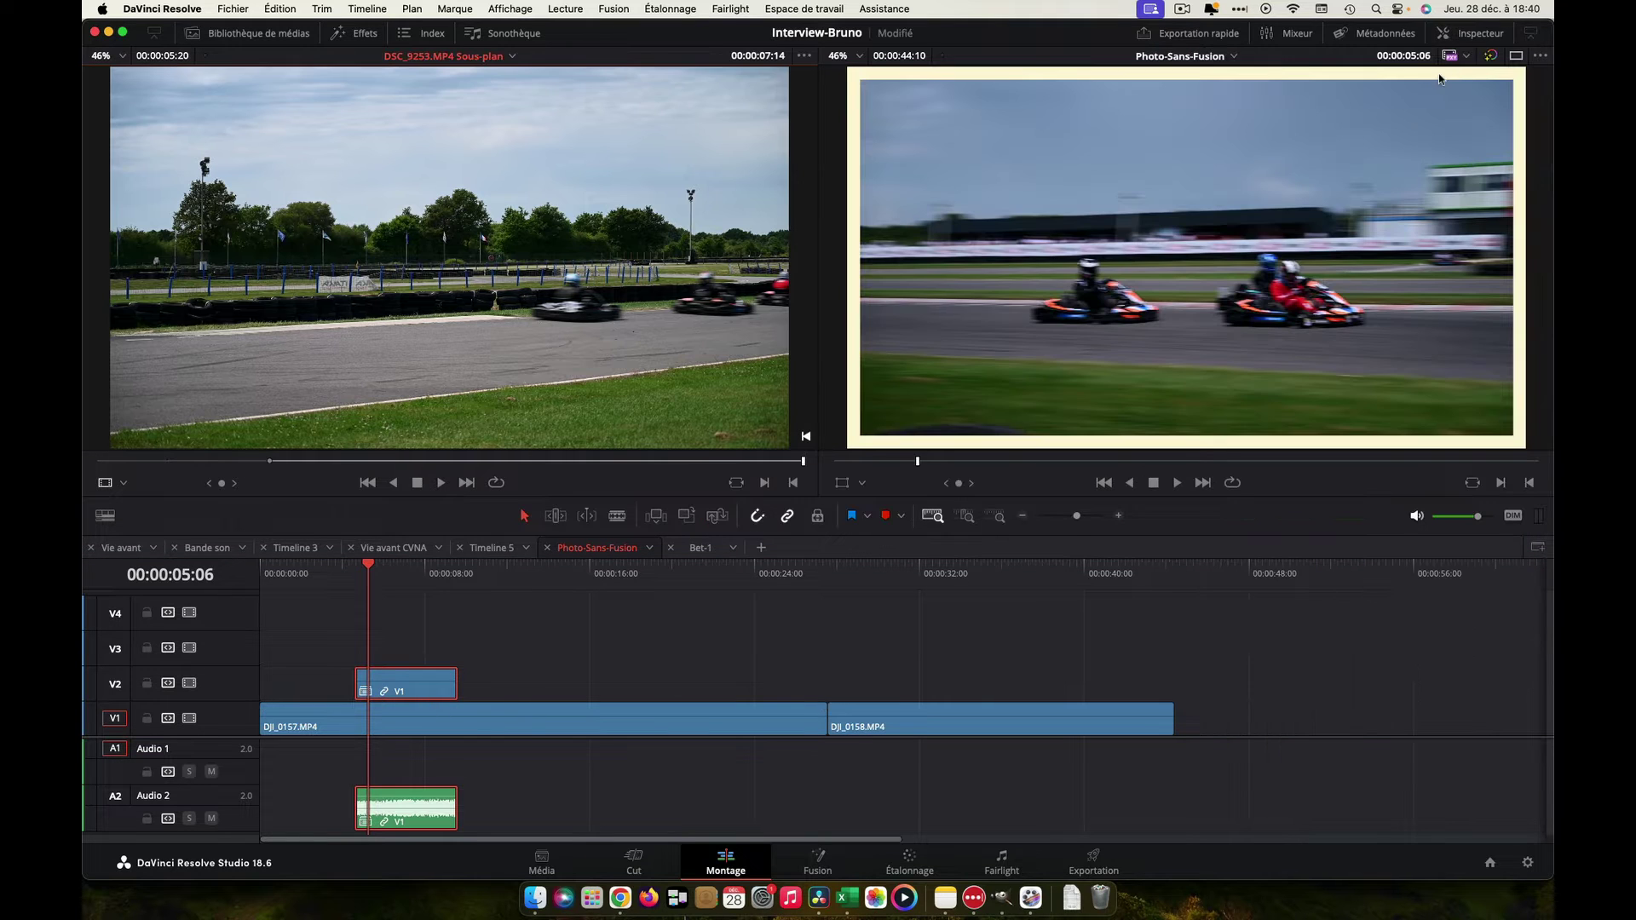
pyautogui.hotkey('shift', 'z')
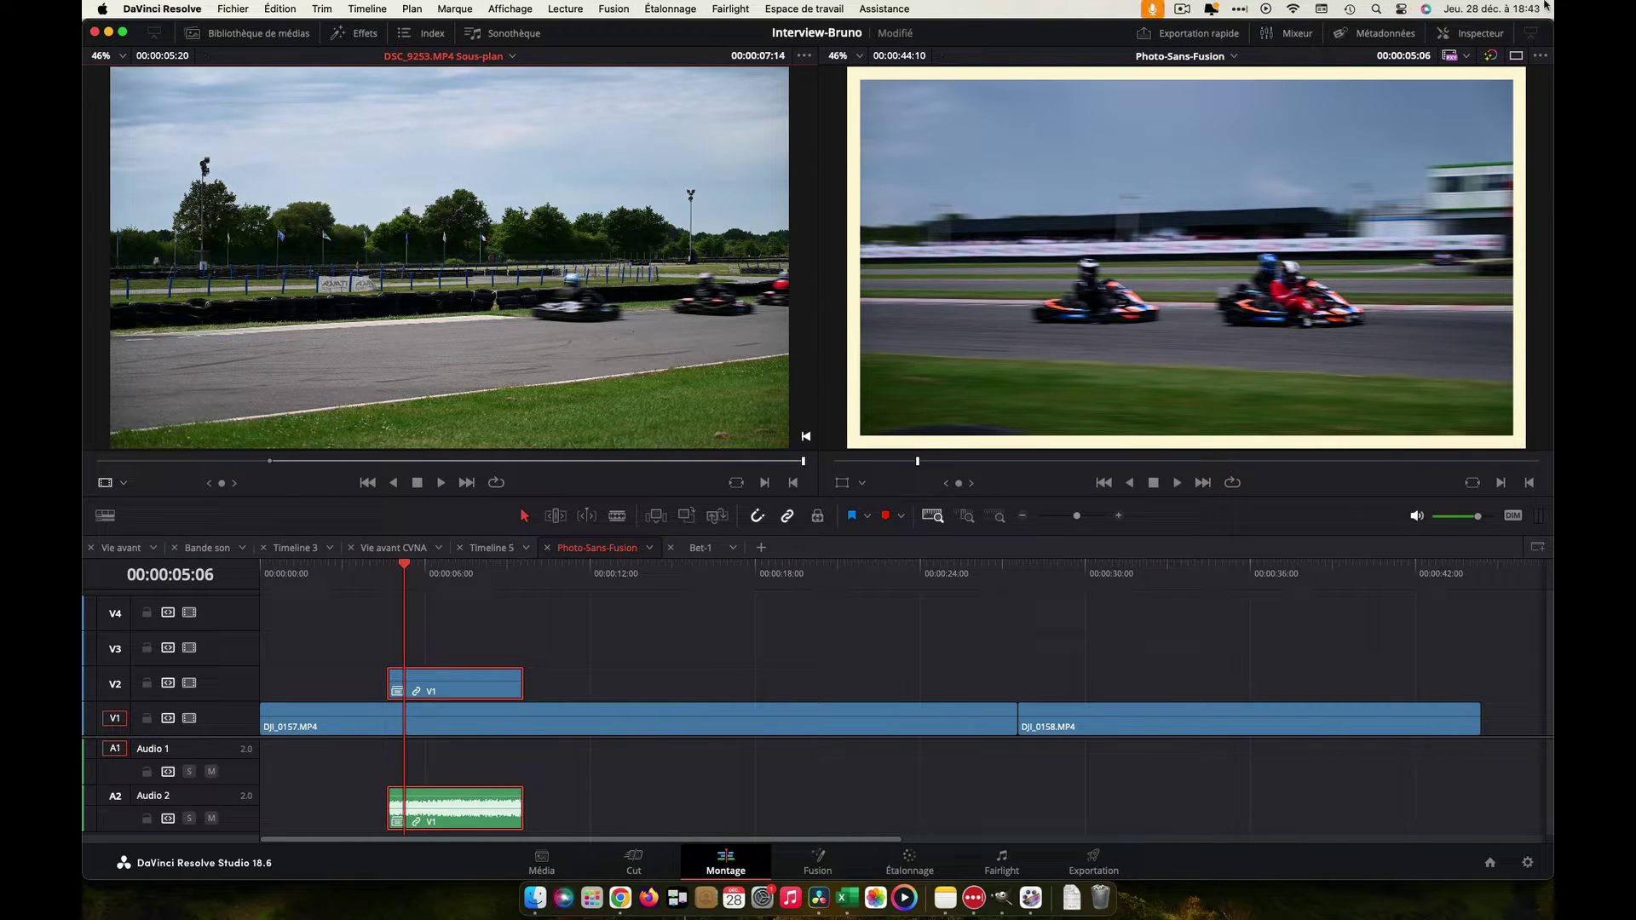
# In a single viewer, set the V1 compound clip's Transform Zoom to 0.580.
pyautogui.click(1517, 56)
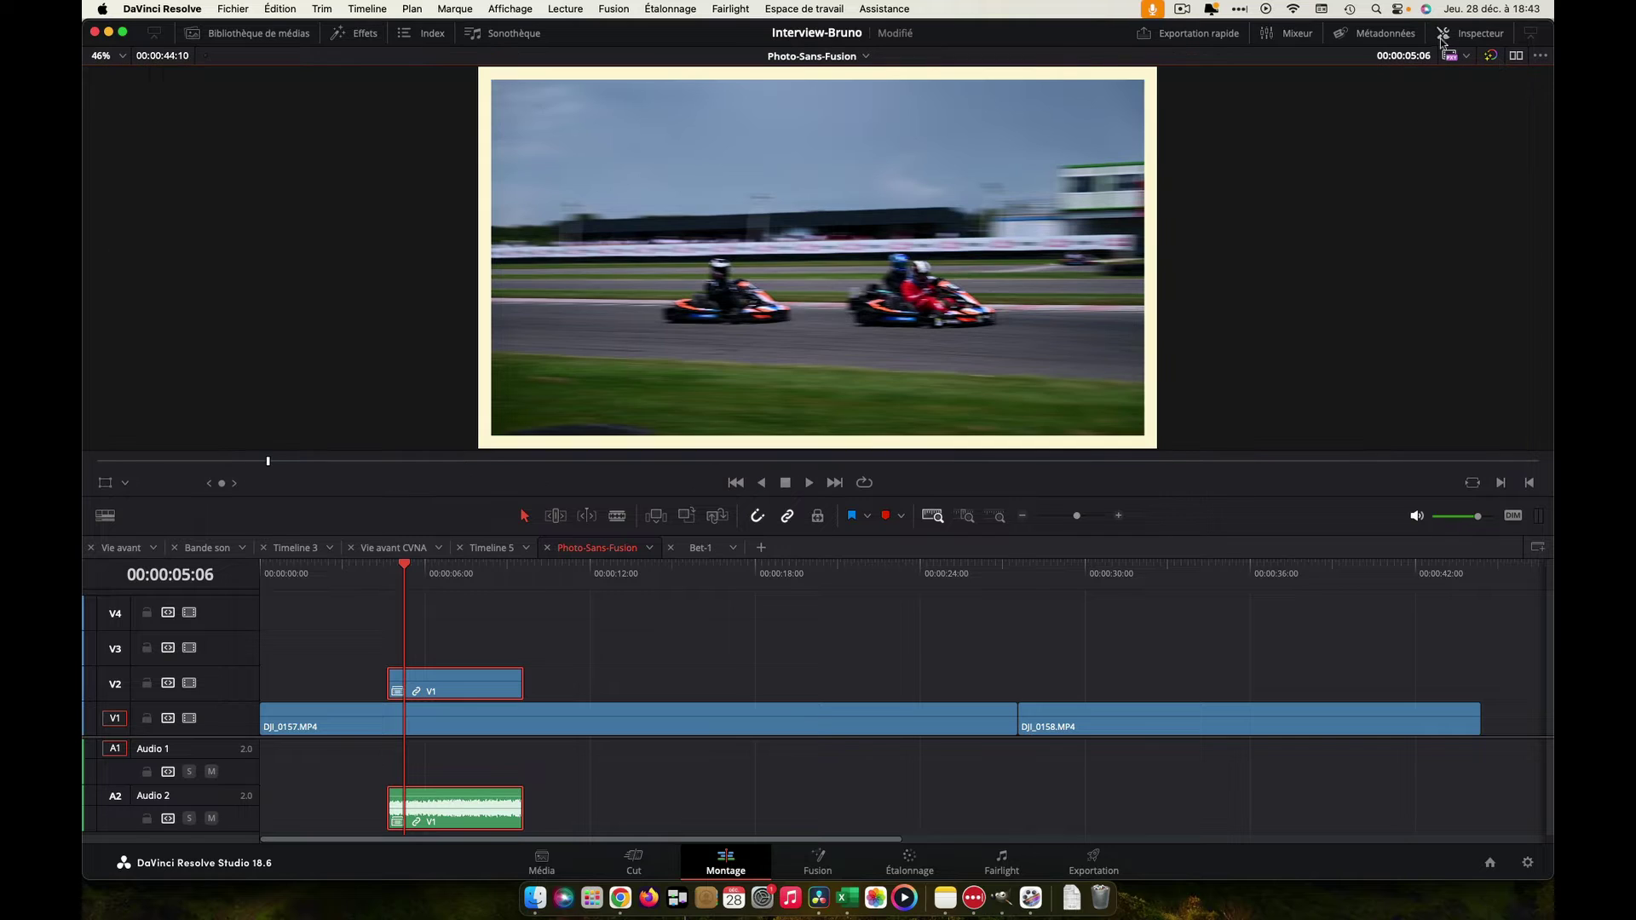
pyautogui.click(1472, 39)
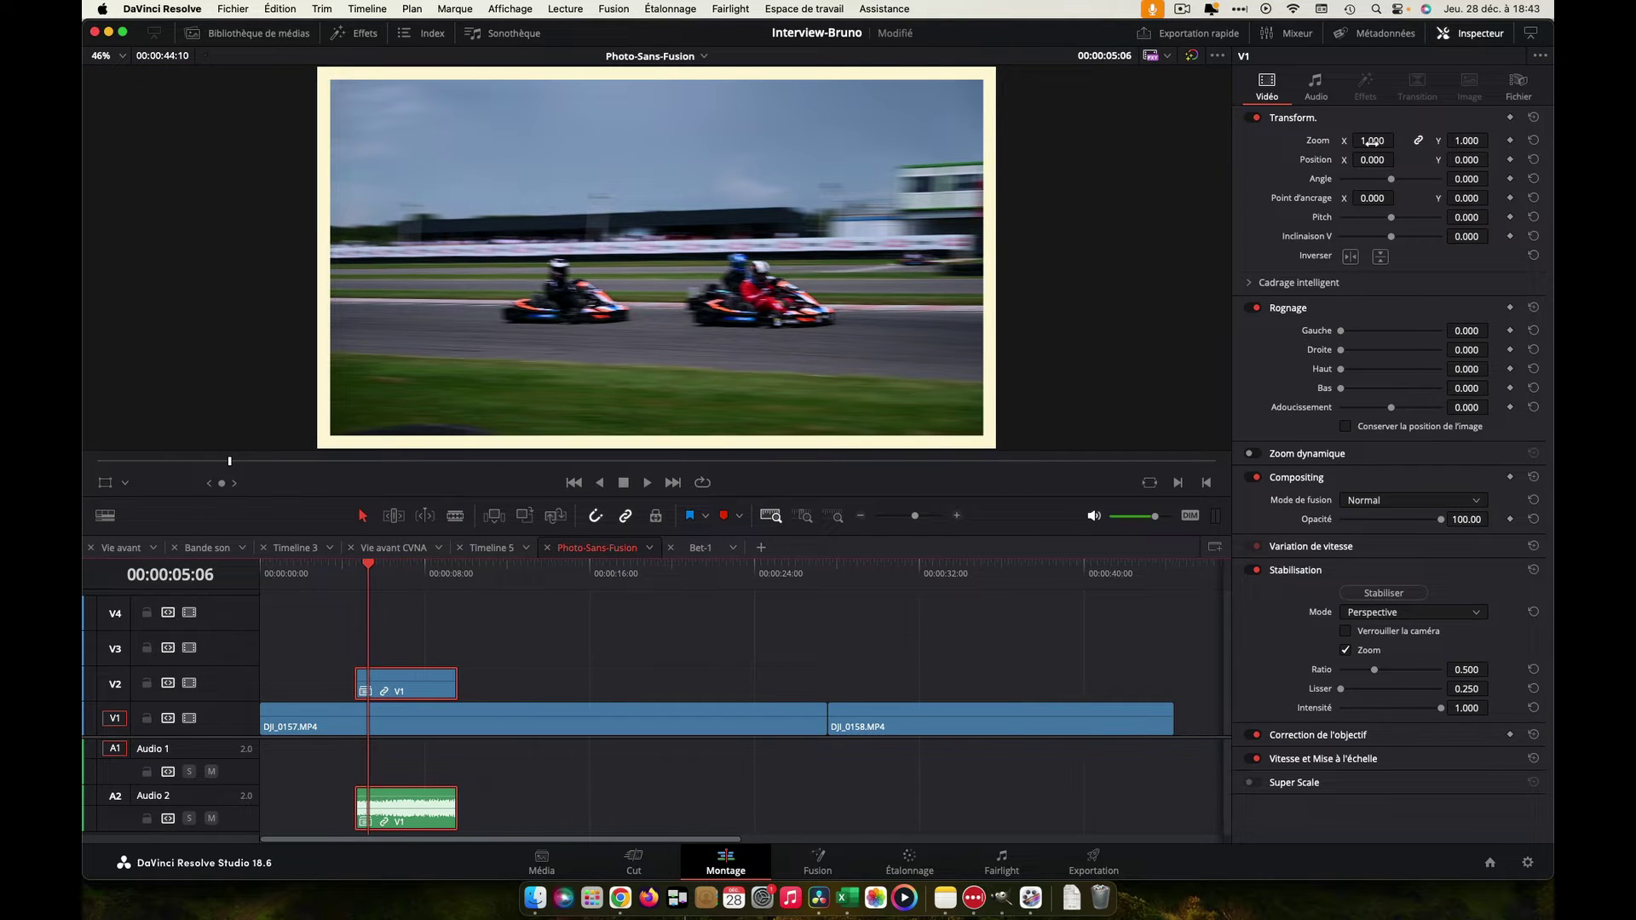
pyautogui.moveTo(1367, 141)
pyautogui.mouseDown()
pyautogui.moveTo(1399, 139)
pyautogui.moveTo(1370, 147)
pyautogui.mouseUp()
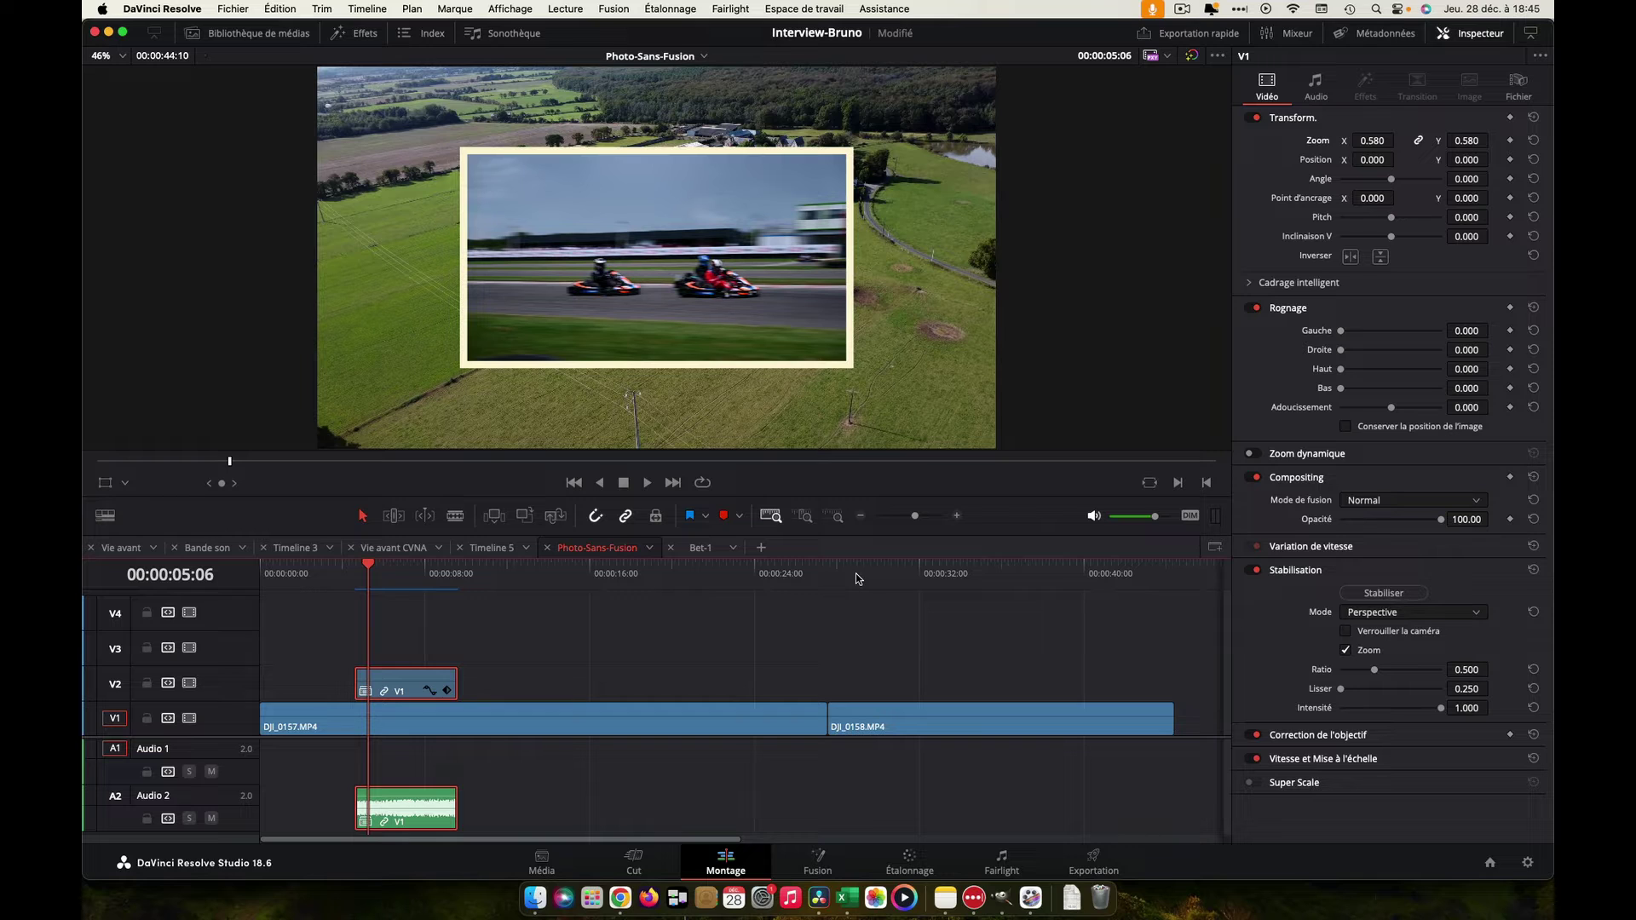
# Add Position keyframes at 04:15 and 05:15 and save the project.
pyautogui.press('j')
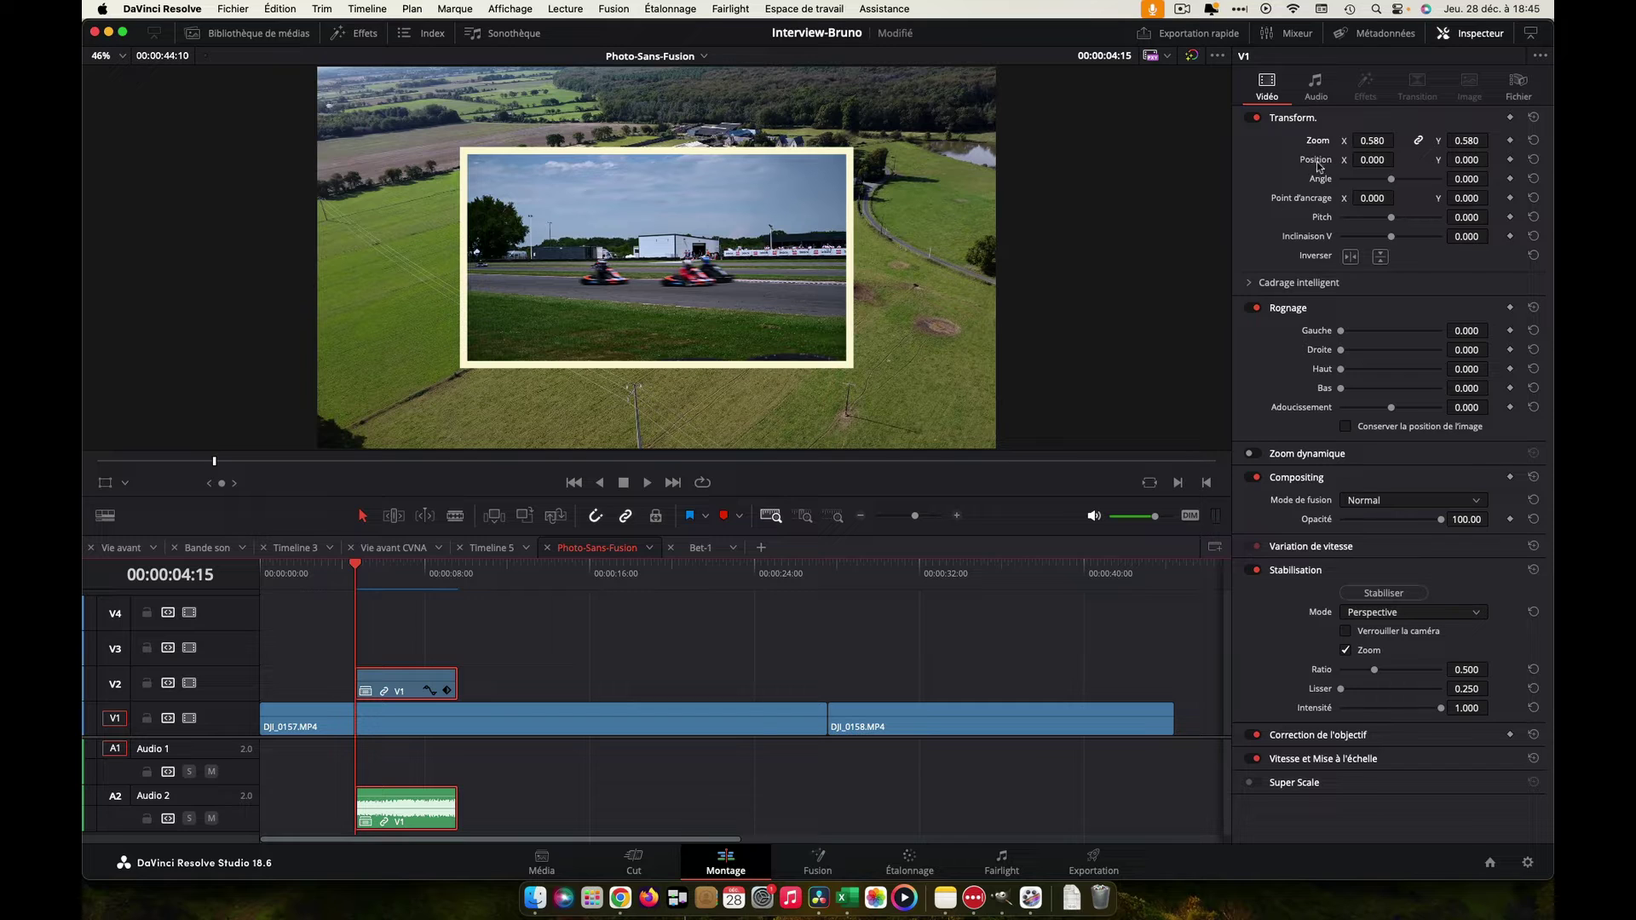
pyautogui.click(1510, 160)
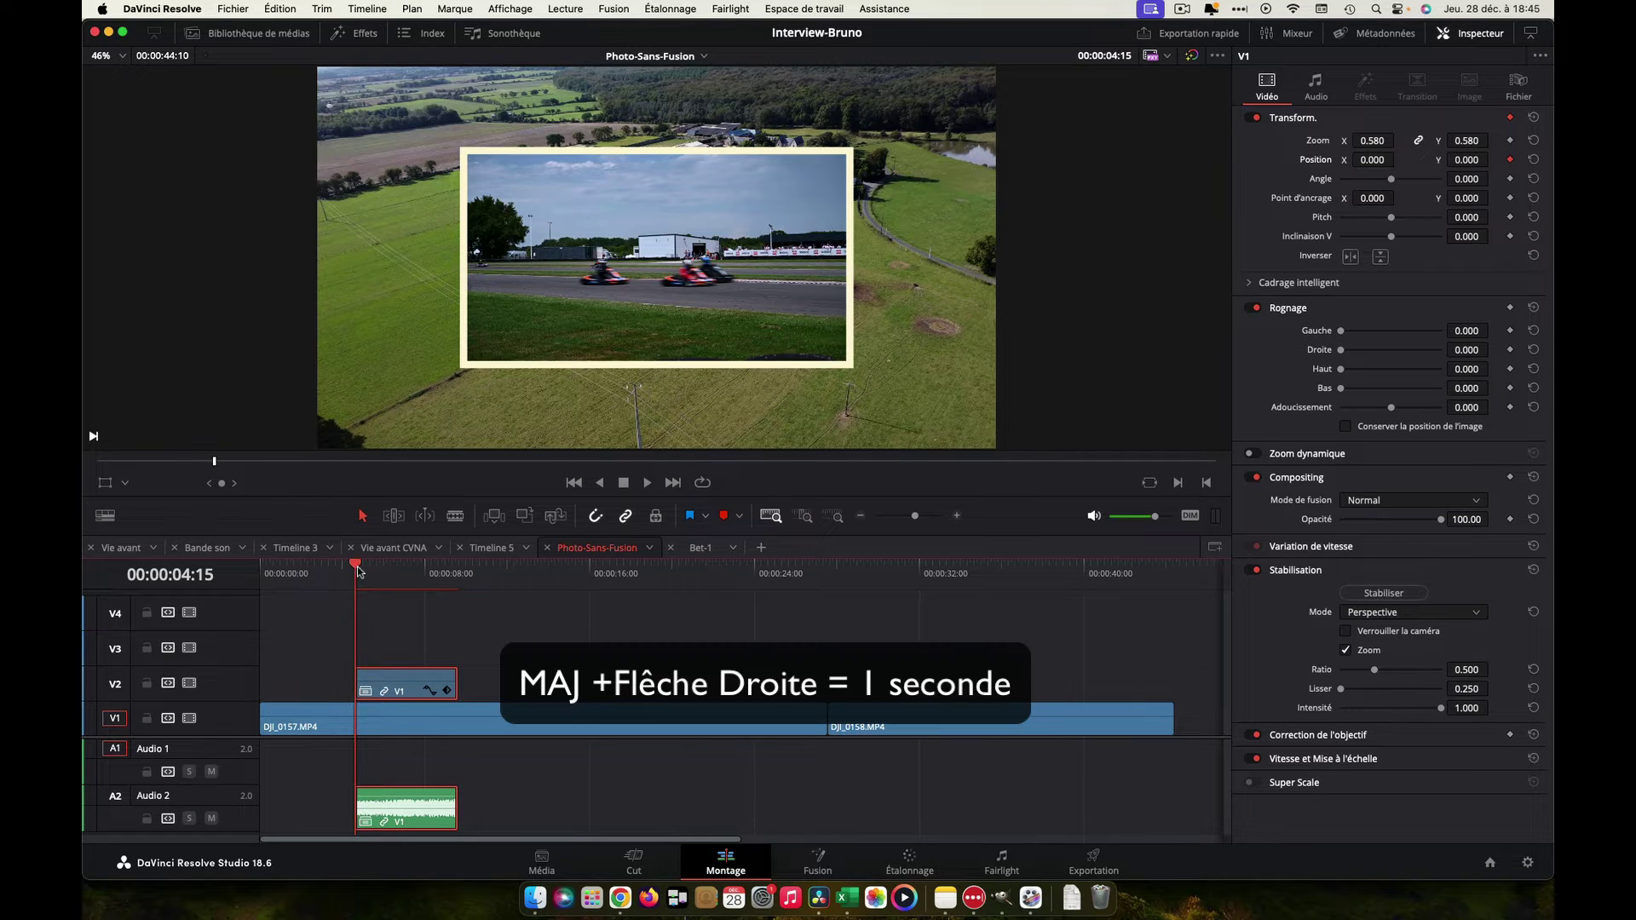
pyautogui.hotkey('shift', 'Right')
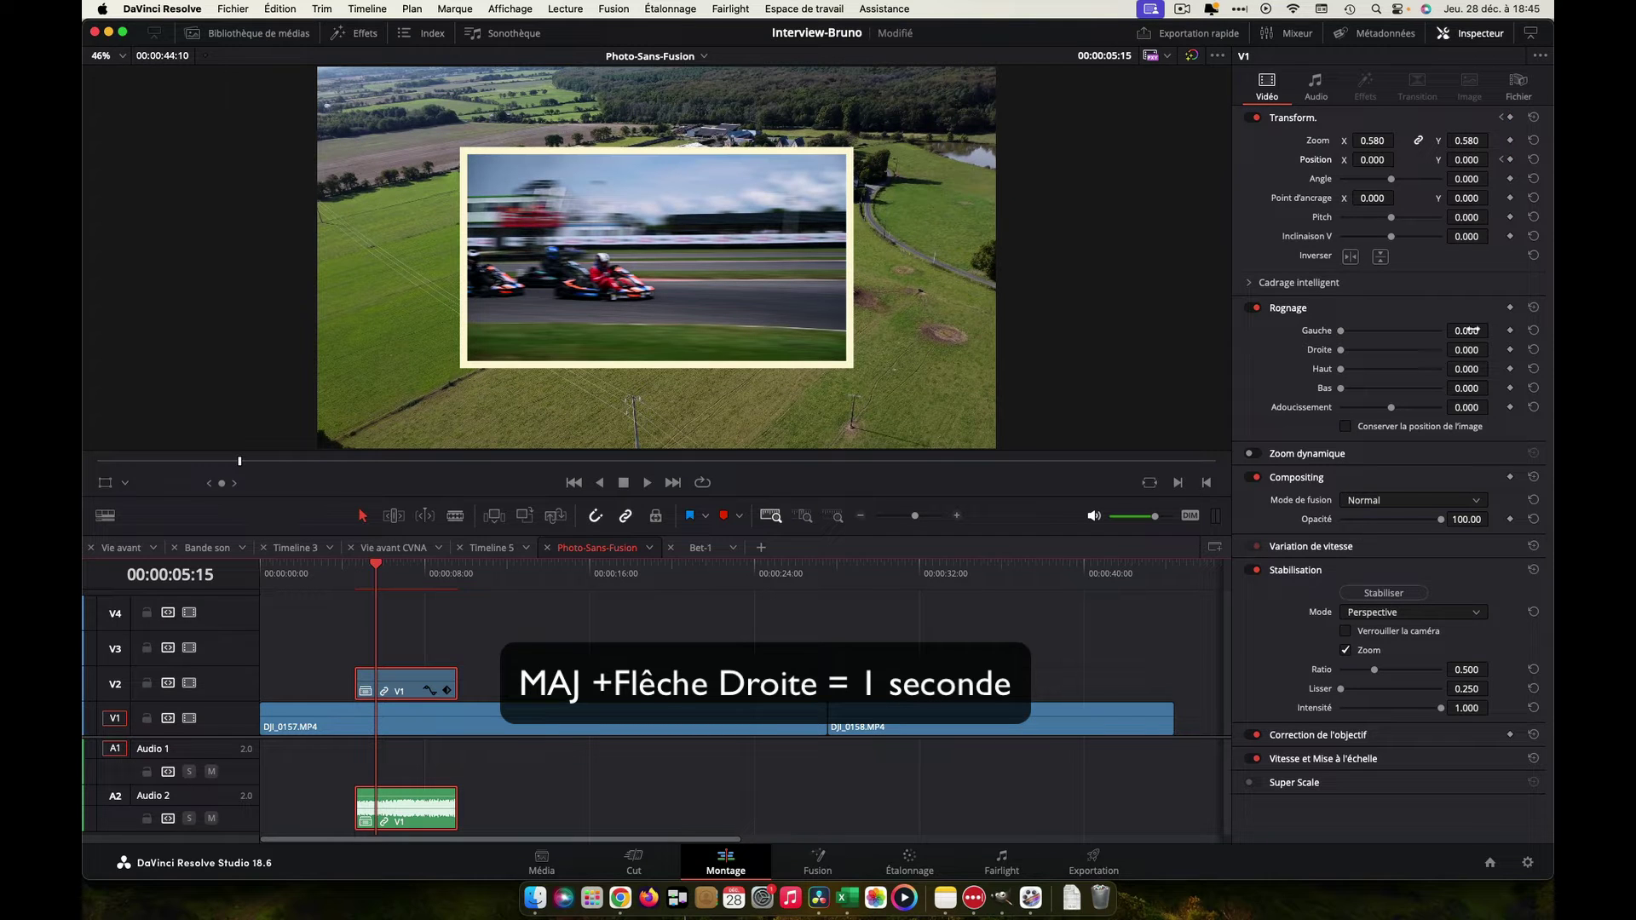
pyautogui.click(1510, 160)
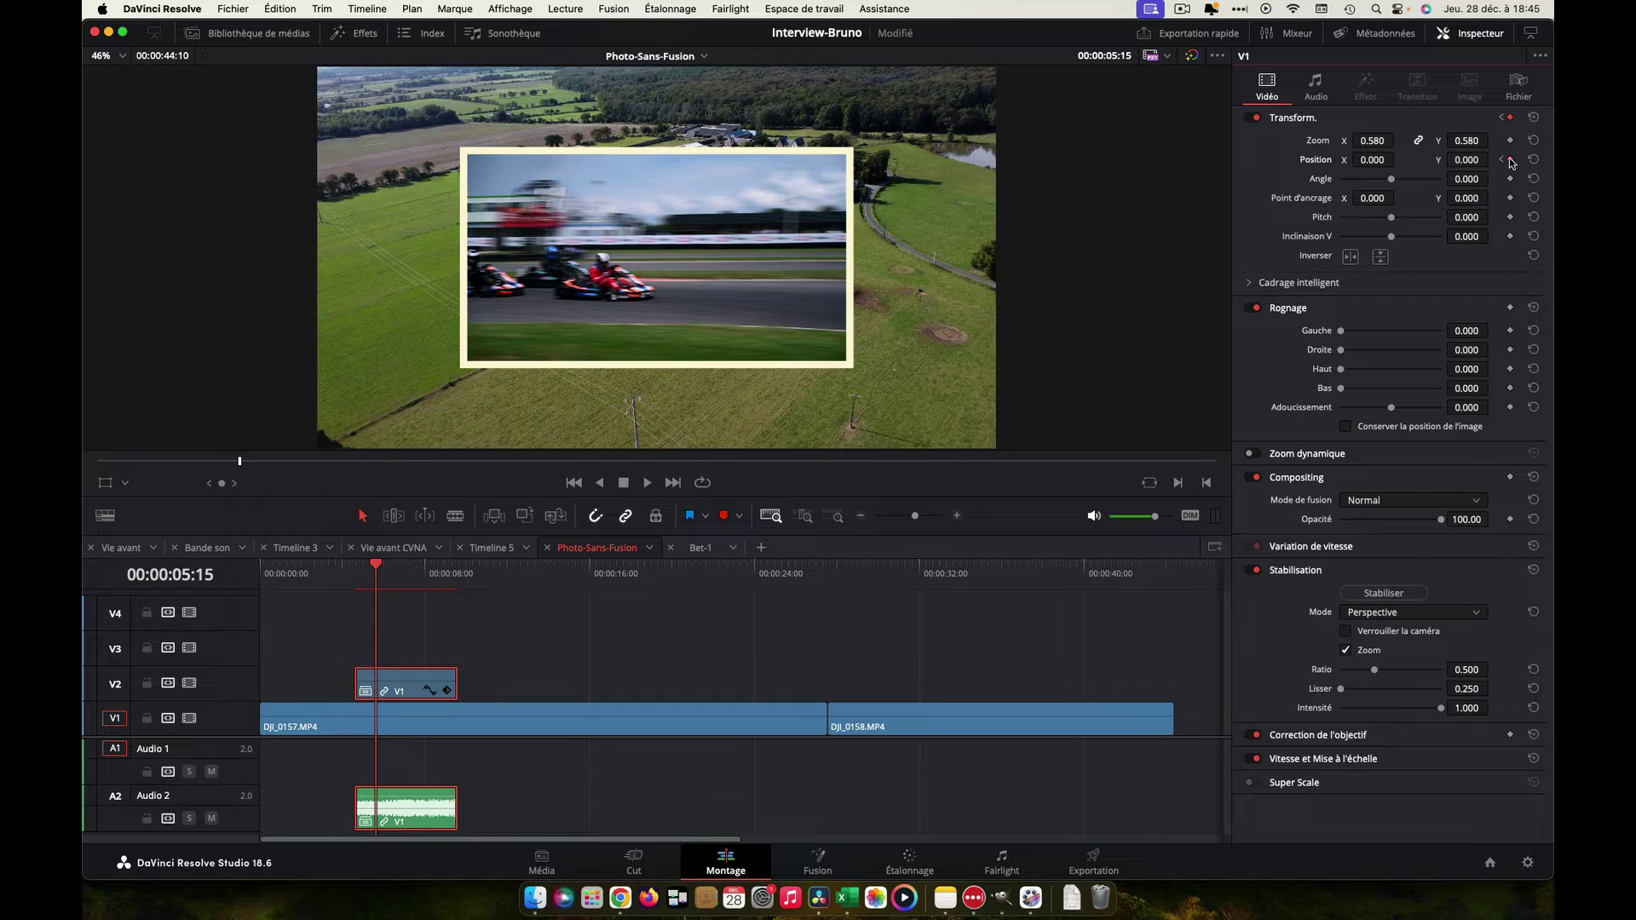
pyautogui.press('super+s')
# At the 04:15 keyframe, push the inset off-screen right to Position X 1444.
pyautogui.click(1502, 163)
pyautogui.click(1503, 161)
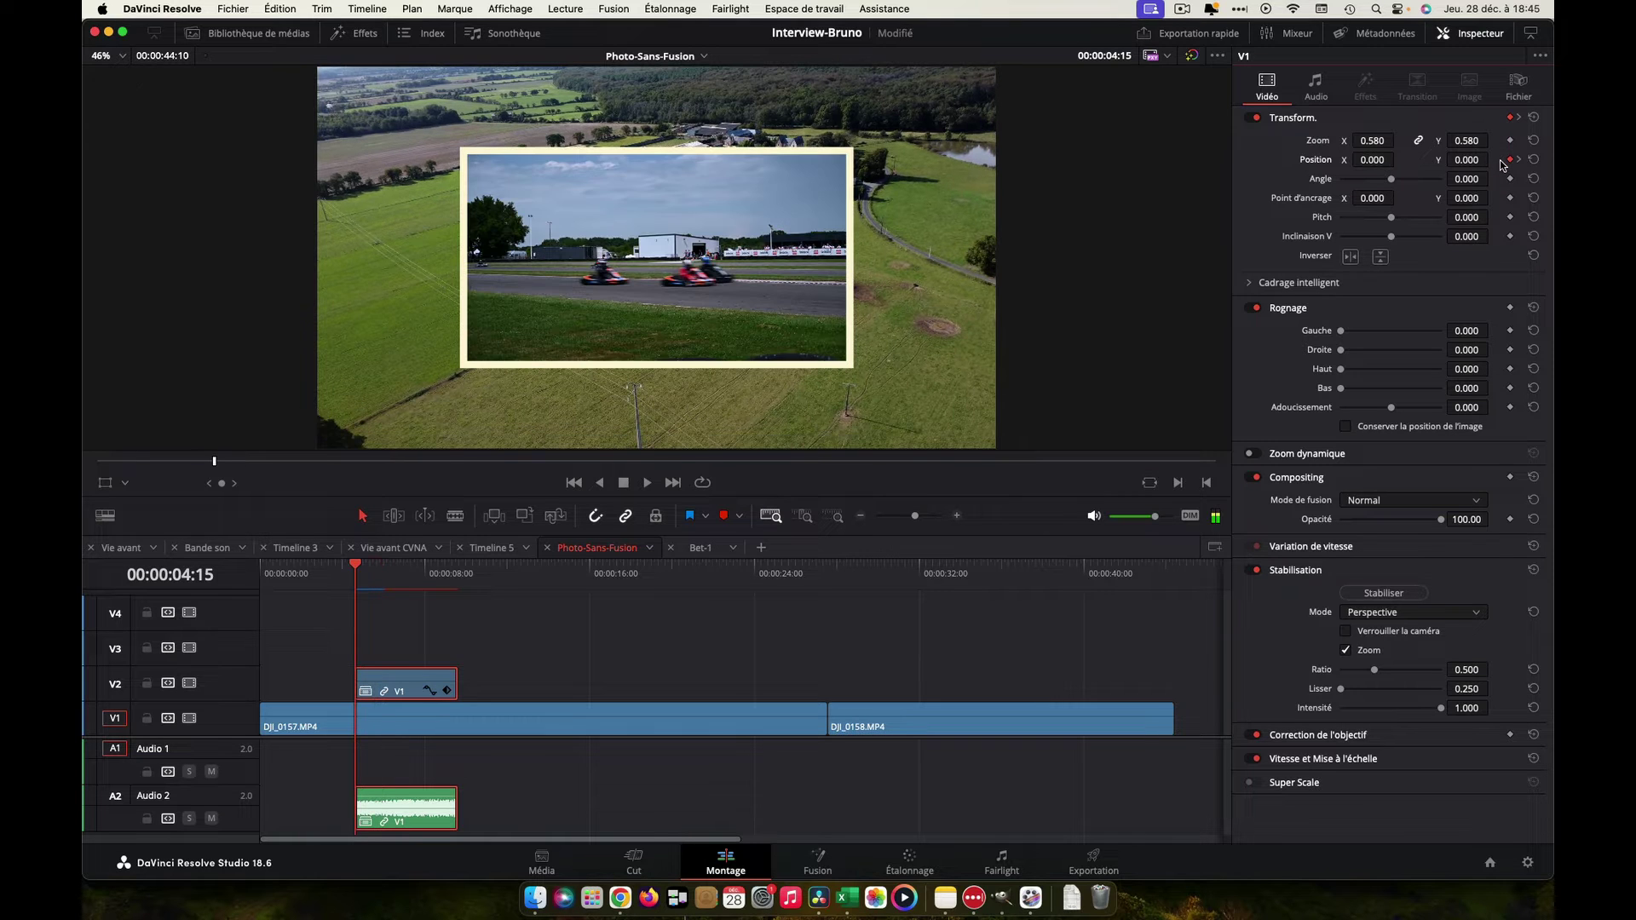
pyautogui.moveTo(1372, 159)
pyautogui.mouseDown()
pyautogui.moveTo(1399, 159)
pyautogui.moveTo(1358, 160)
pyautogui.mouseUp()
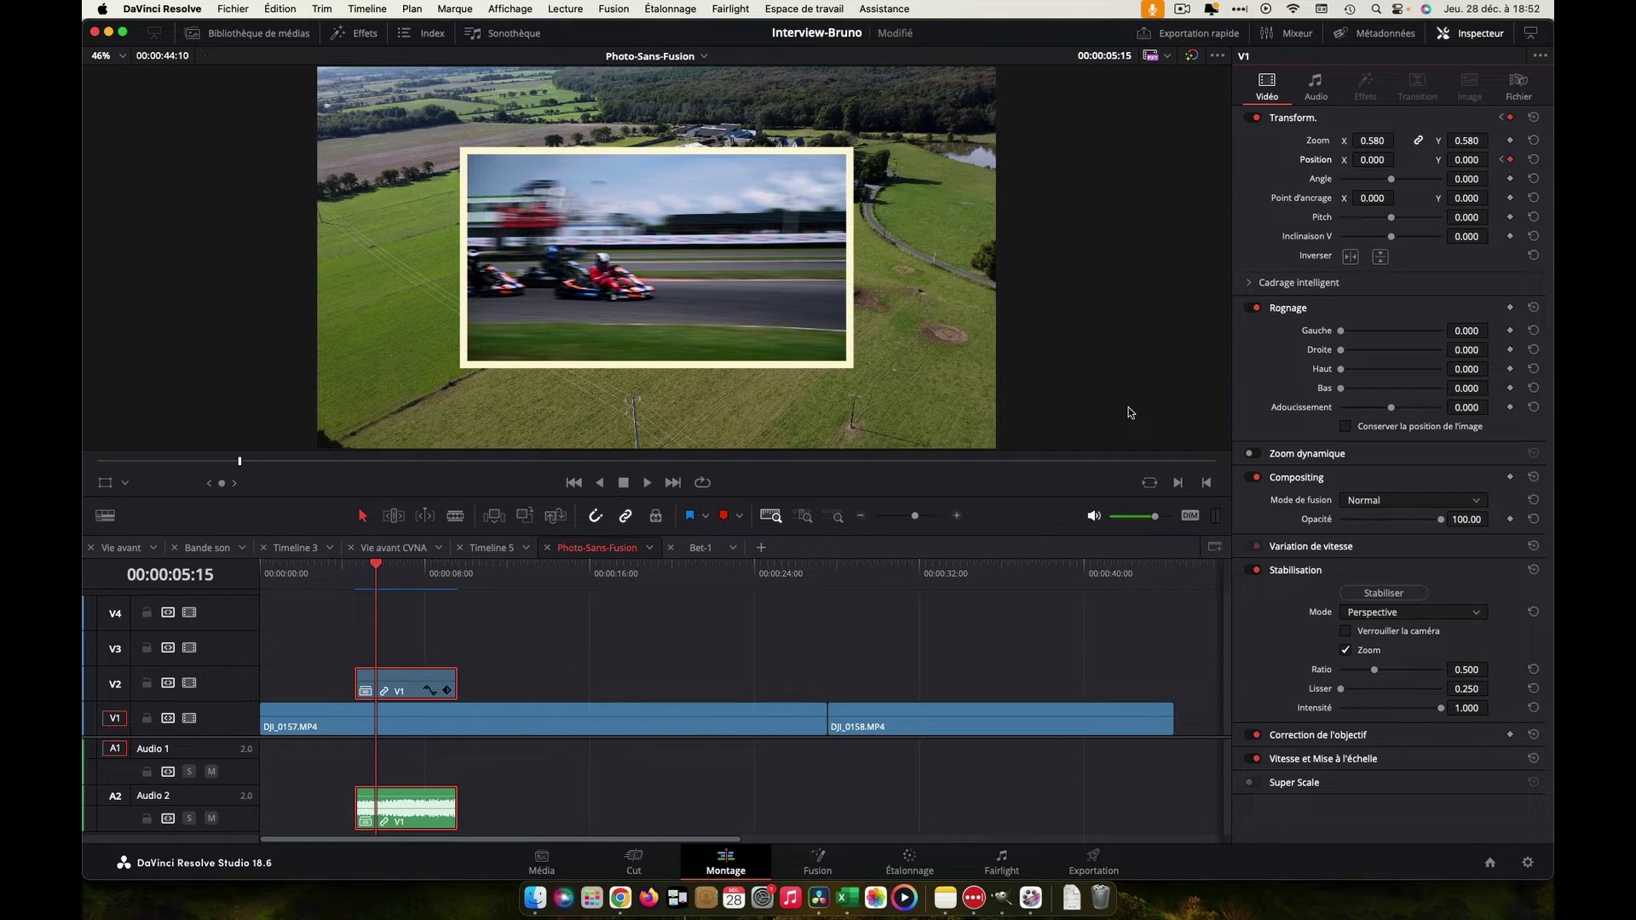
# Keyframe Position X to -1517 at 09:14 so the inset exits off the left edge.
pyautogui.press('space')
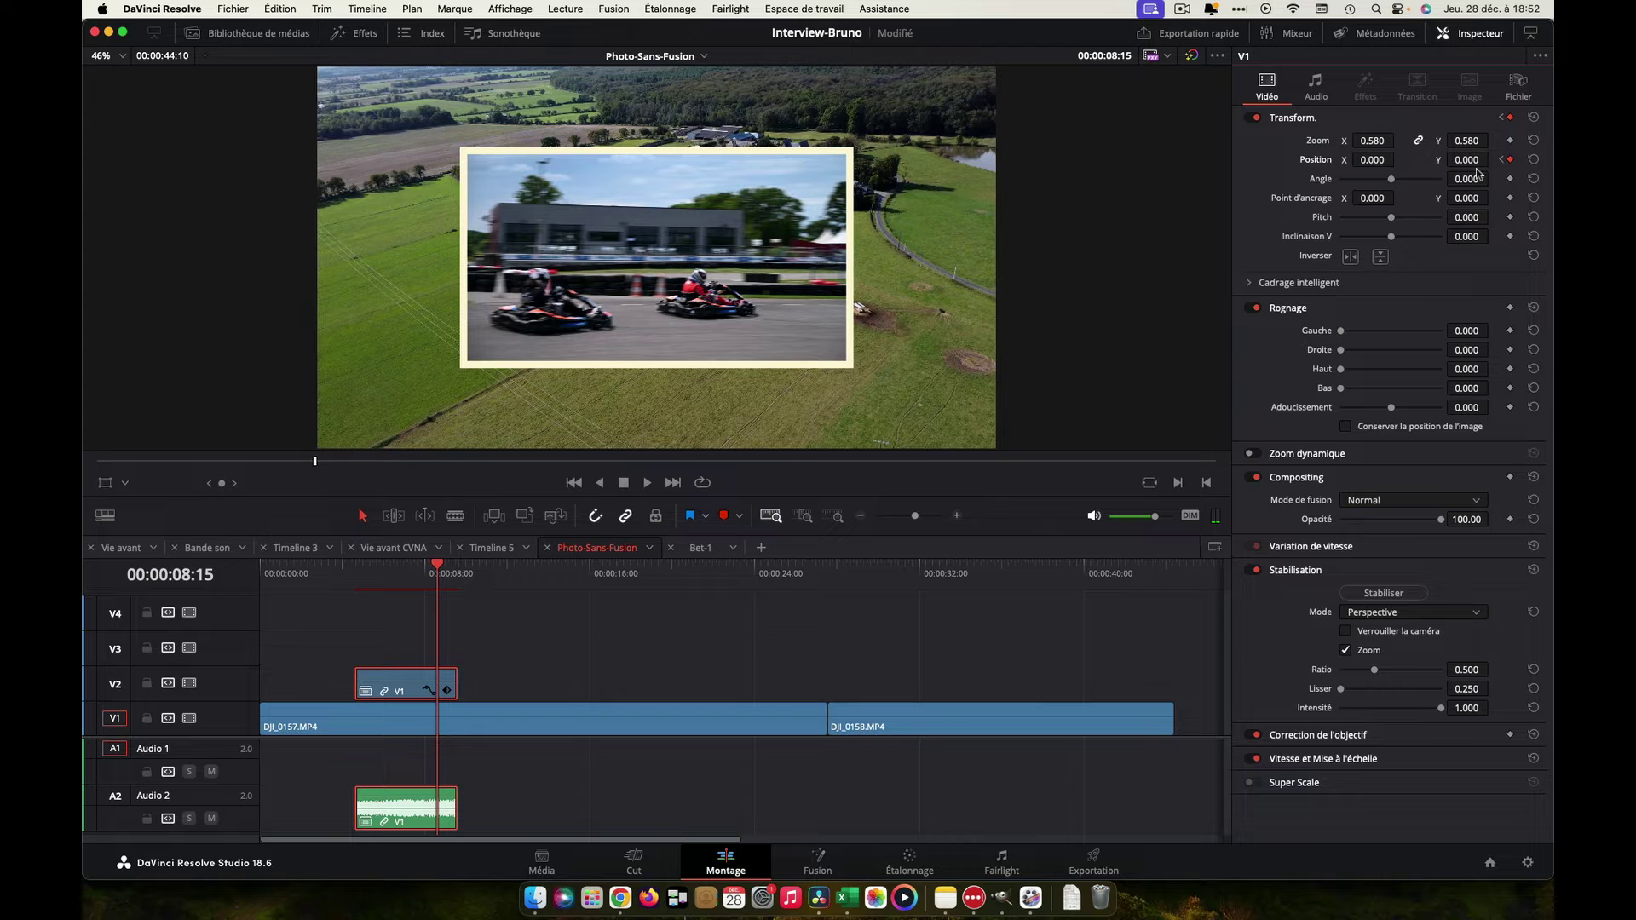
pyautogui.press('cmd+s')
pyautogui.click(455, 571)
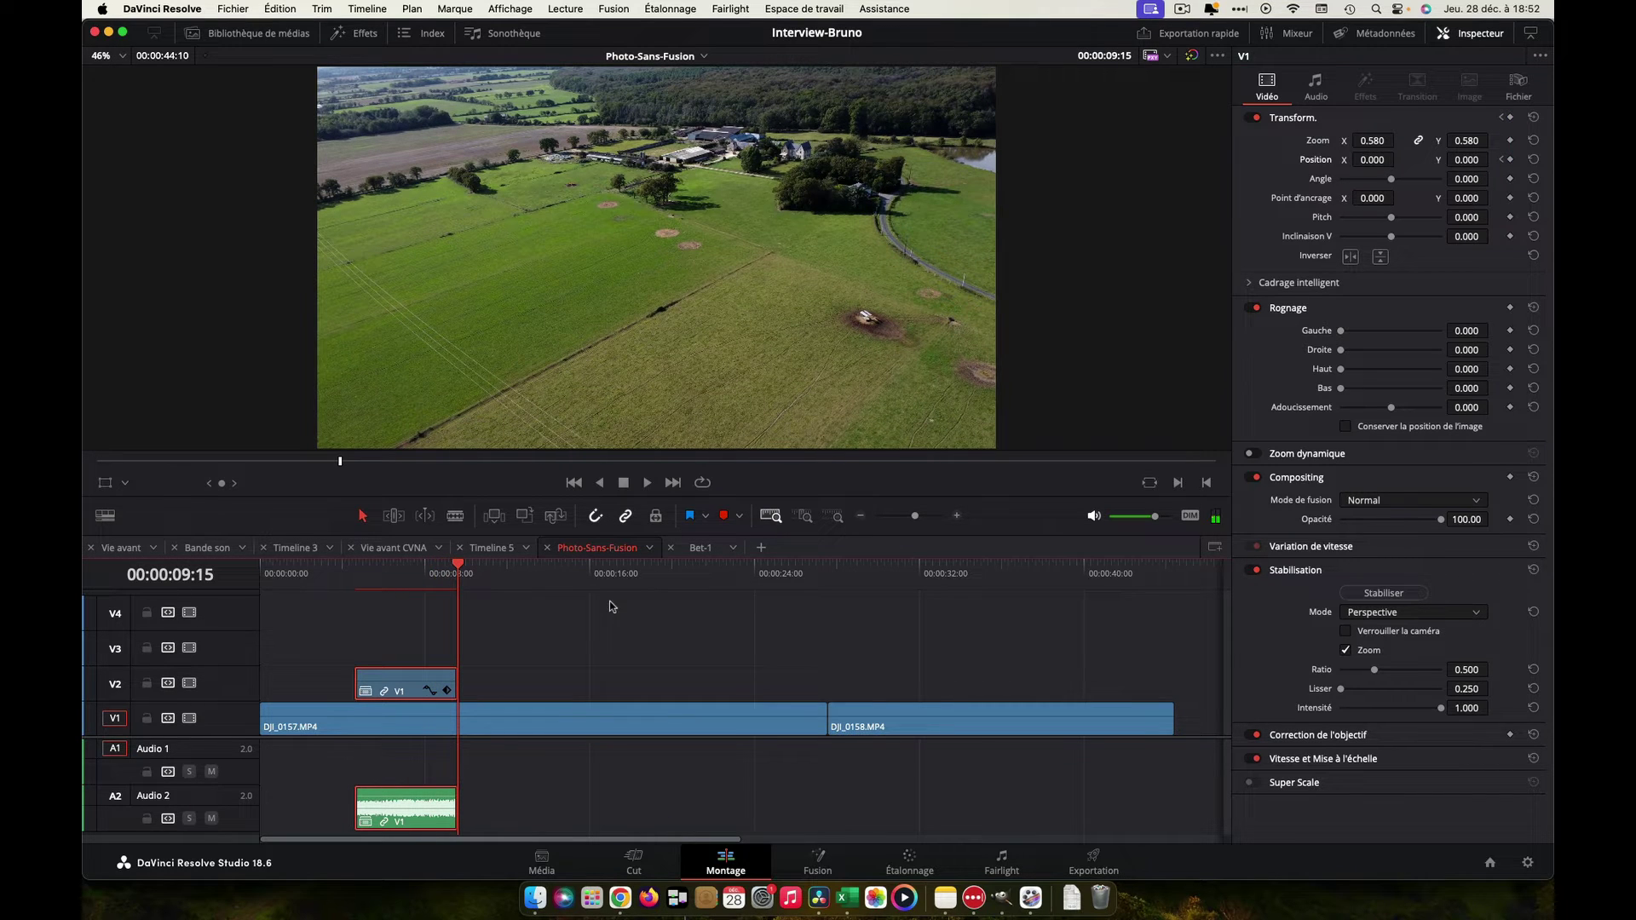
pyautogui.press('Left')
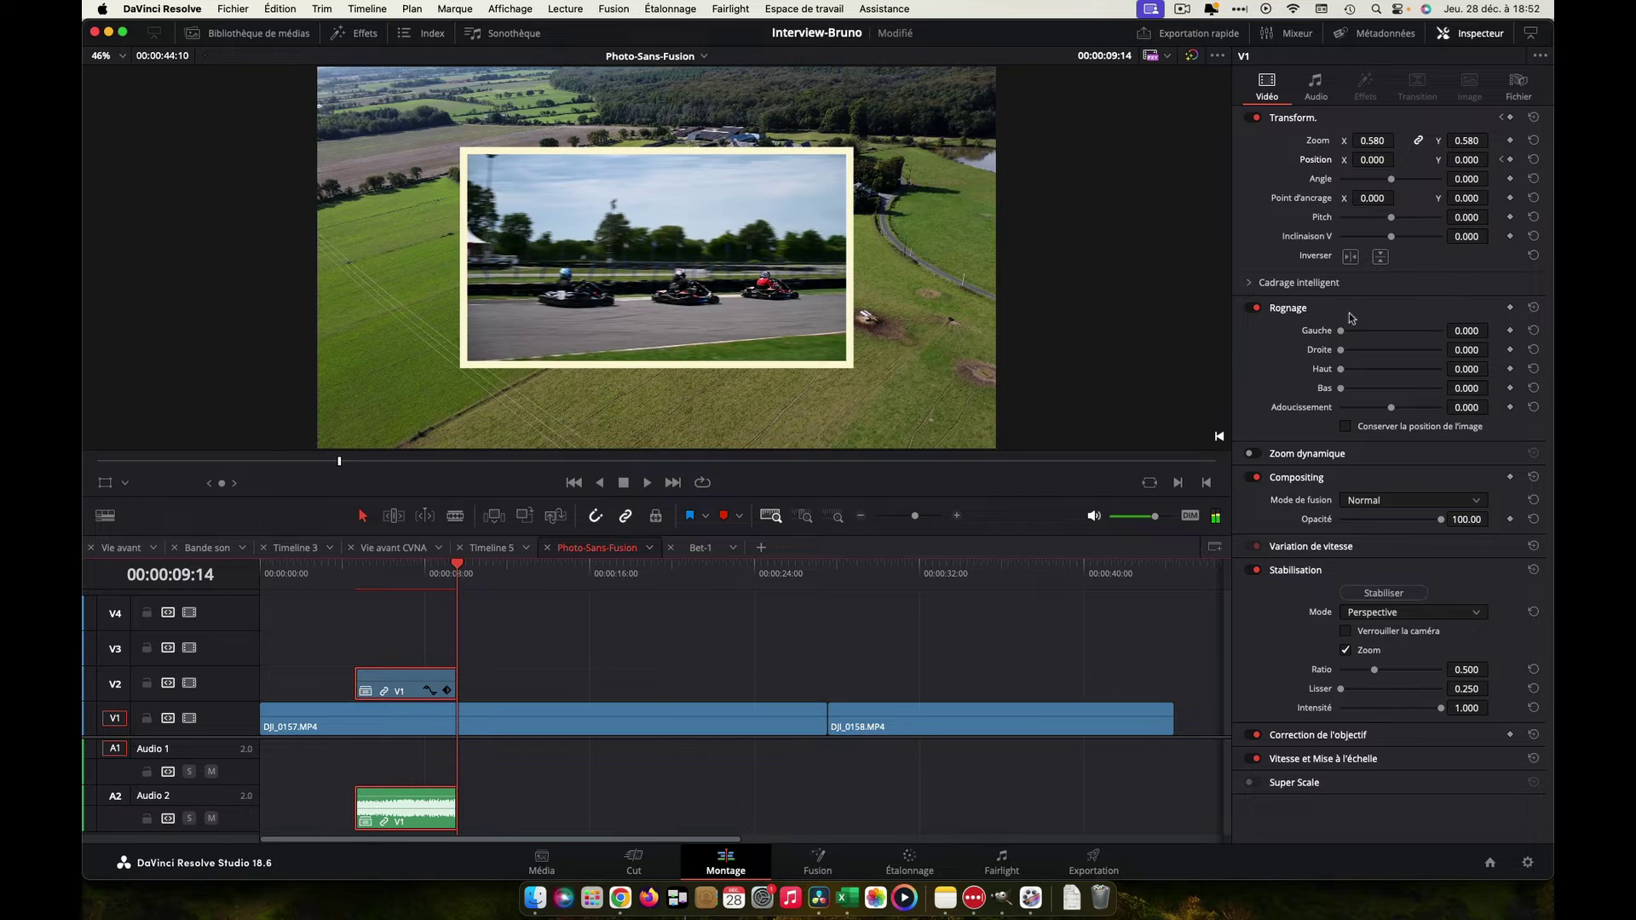
pyautogui.moveTo(1373, 162); pyautogui.dragTo(1247, 162)
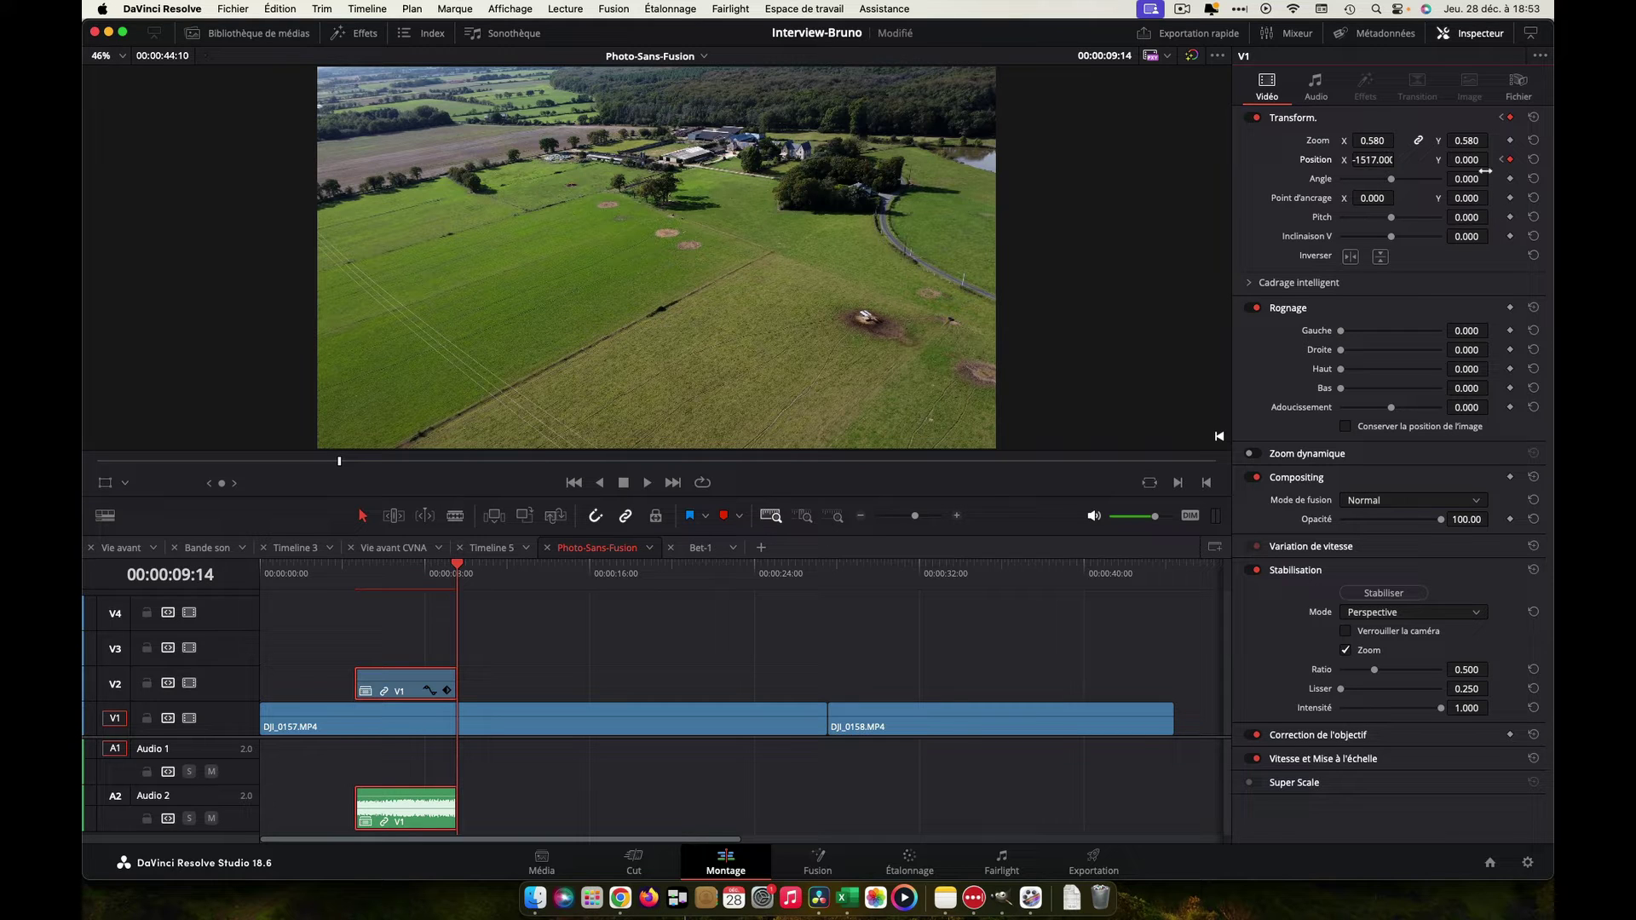
pyautogui.press('Right')
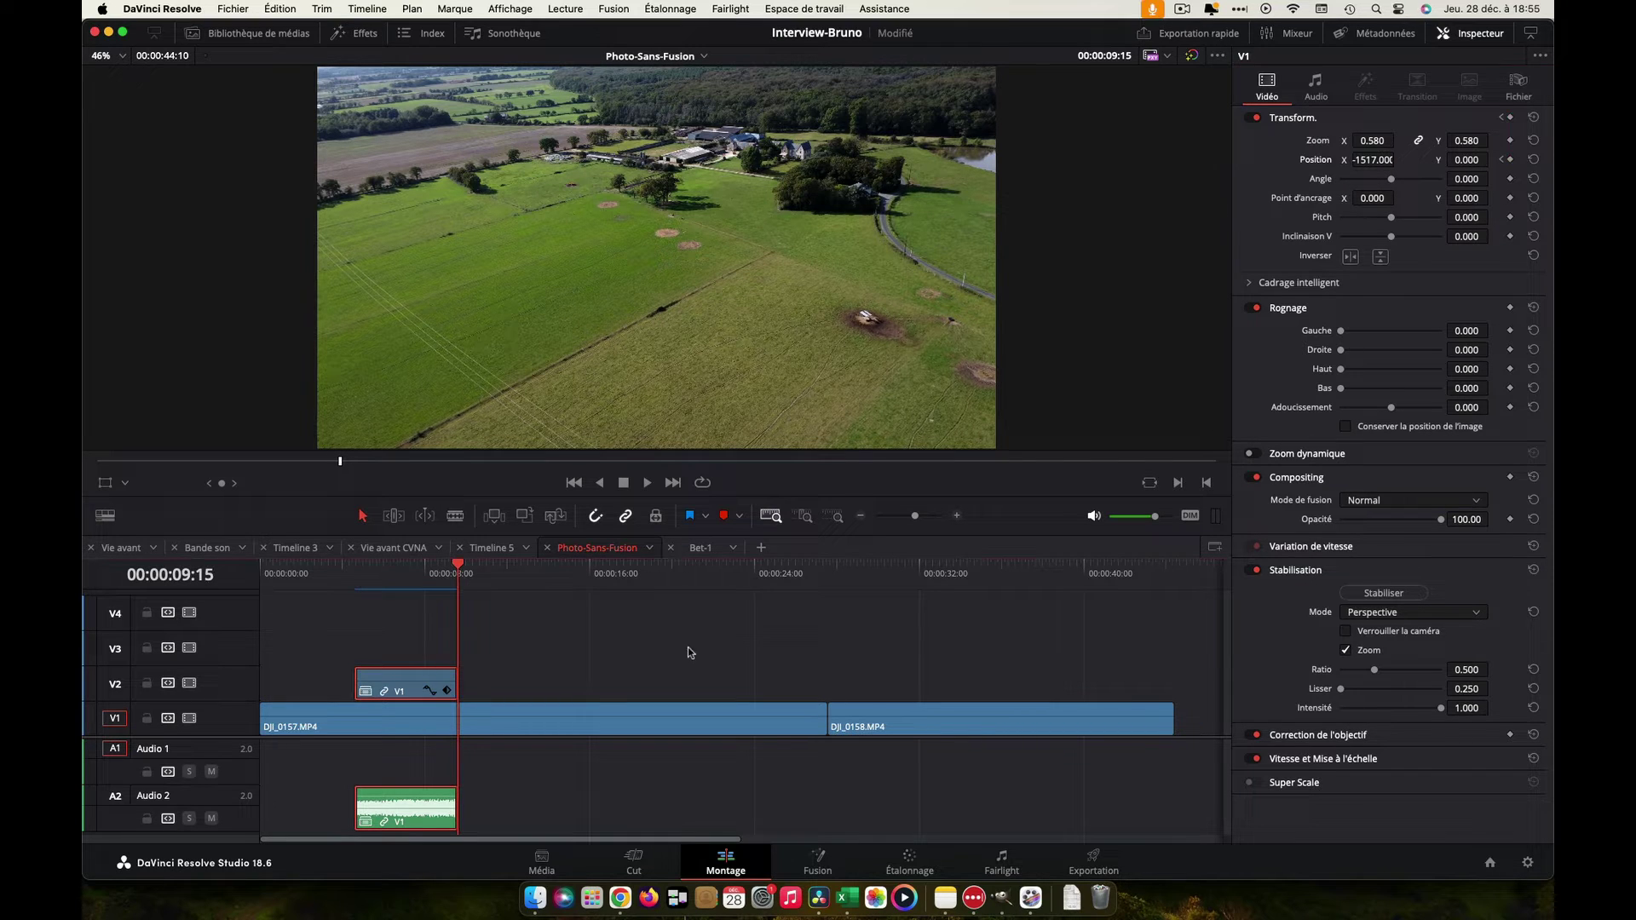
# On the Position curve, set Amorti arrivée on the keyframe where the photo comes to rest.
pyautogui.click(429, 693)
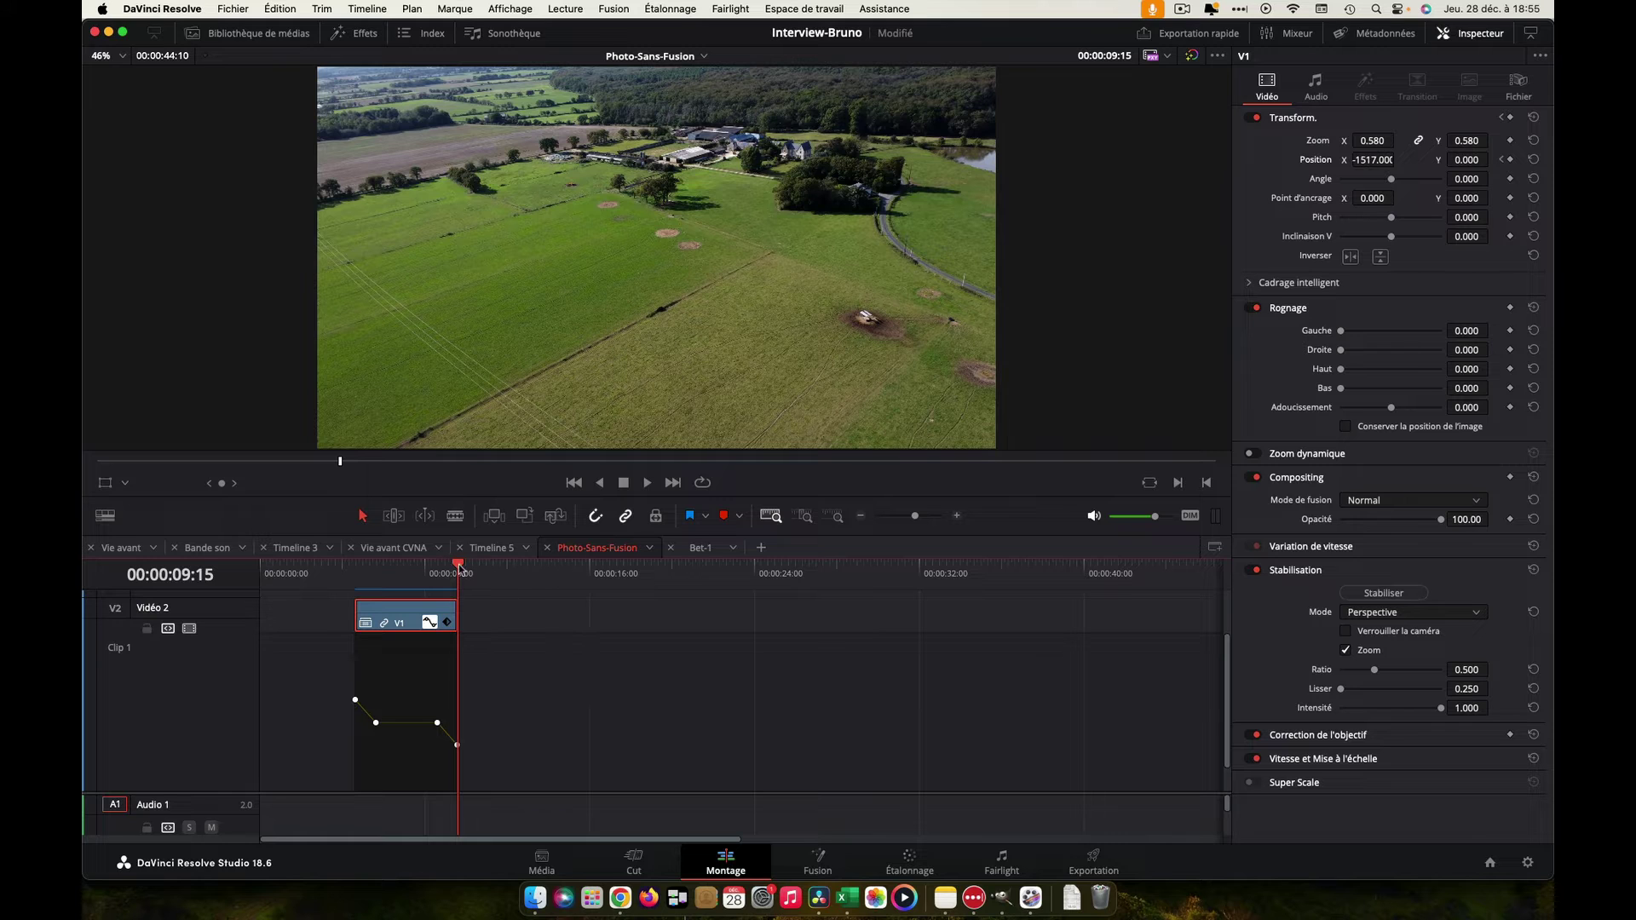
pyautogui.moveTo(461, 570); pyautogui.dragTo(377, 574)
pyautogui.hotkey('shift', 'Left')
pyautogui.hotkey('shift', 'Right')
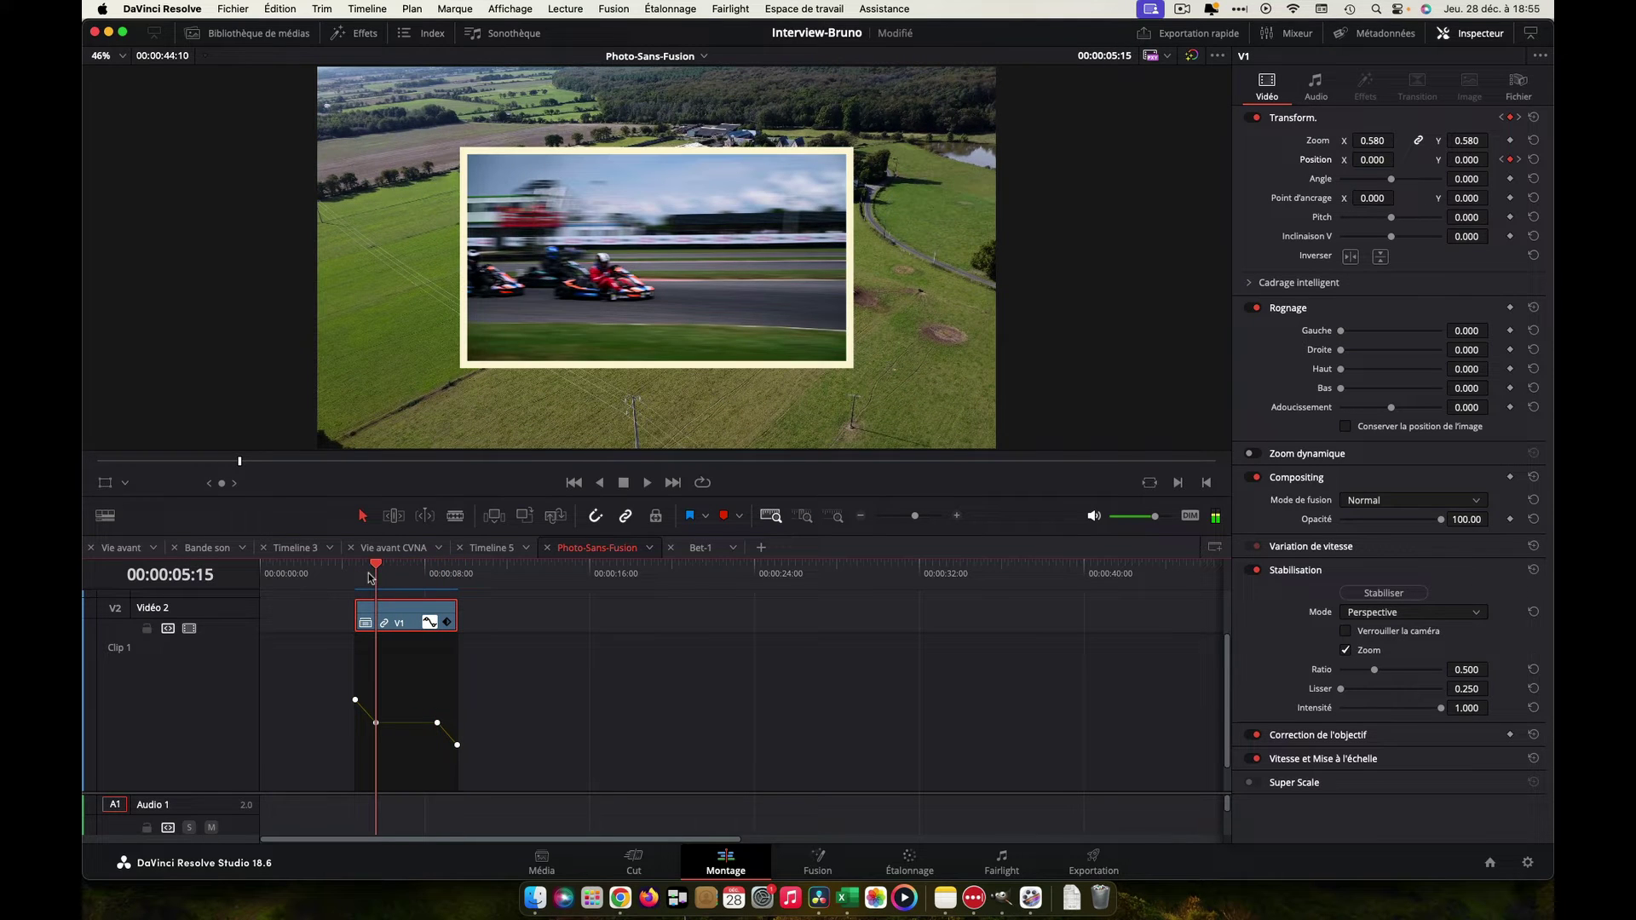
pyautogui.hotkey('shift', 'Left')
pyautogui.moveTo(375, 723)
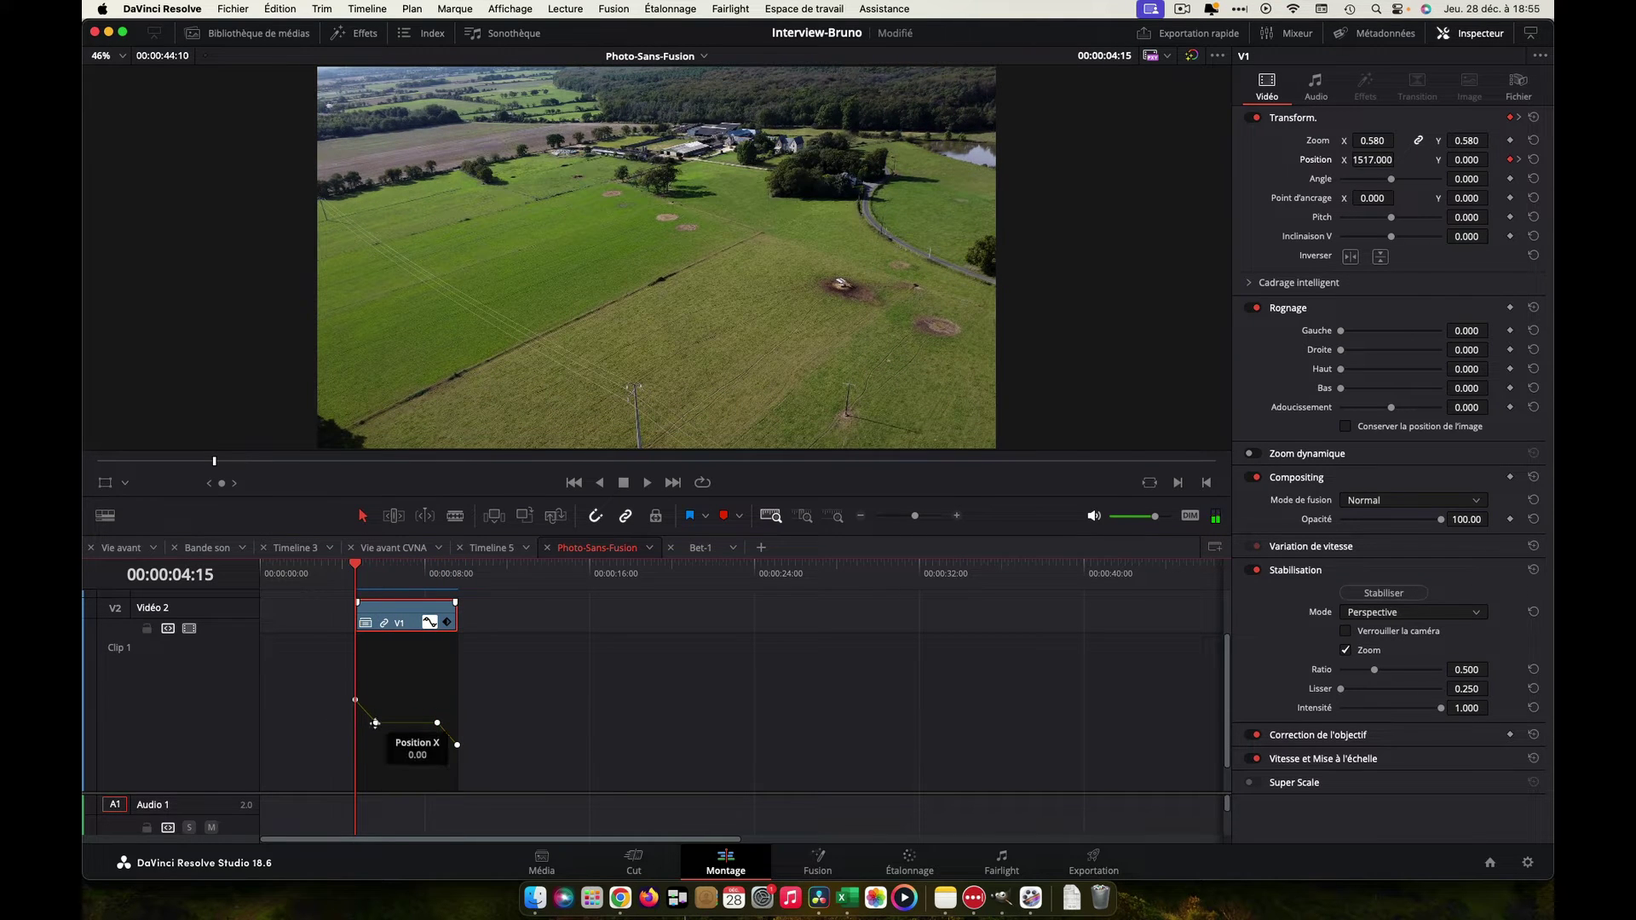
pyautogui.click(375, 723)
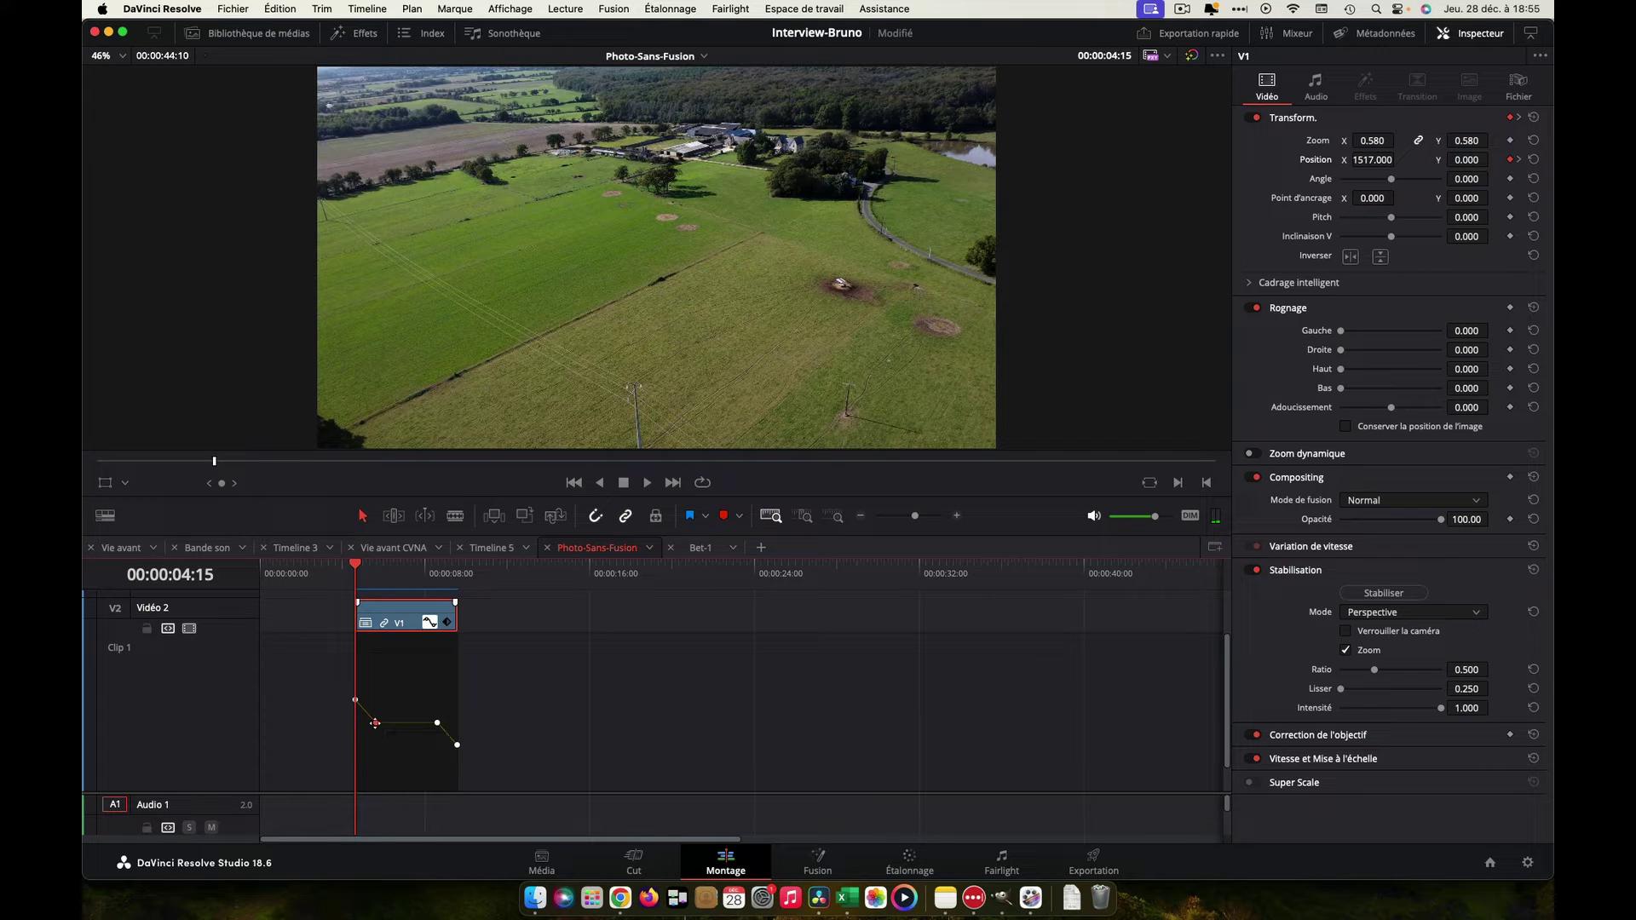
pyautogui.rightClick(375, 723)
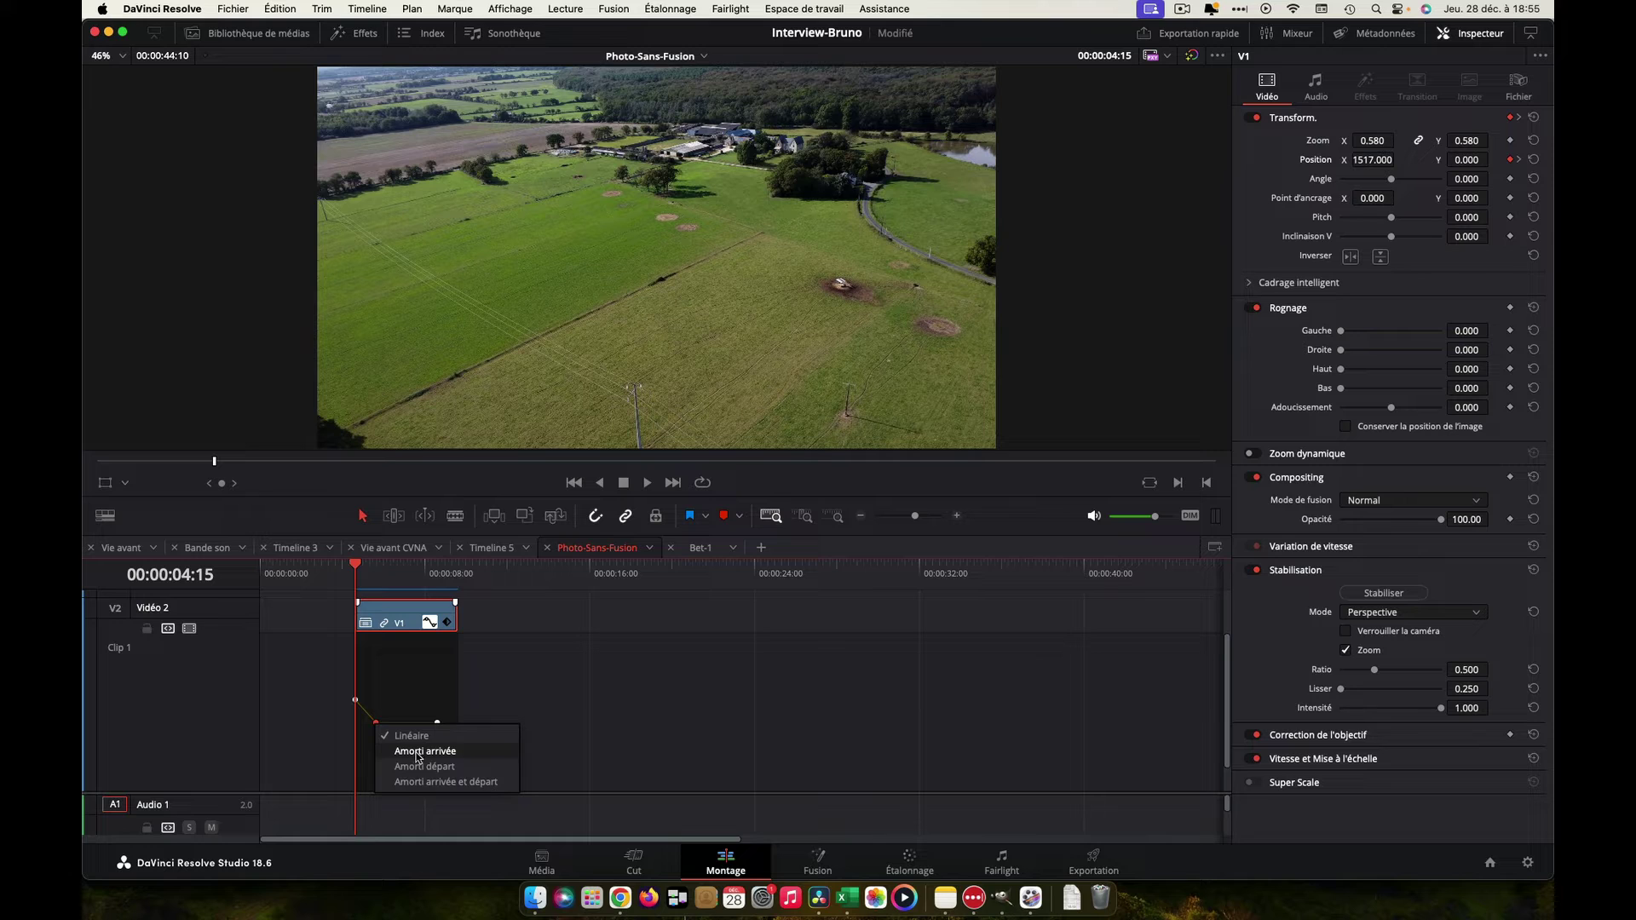
pyautogui.click(417, 753)
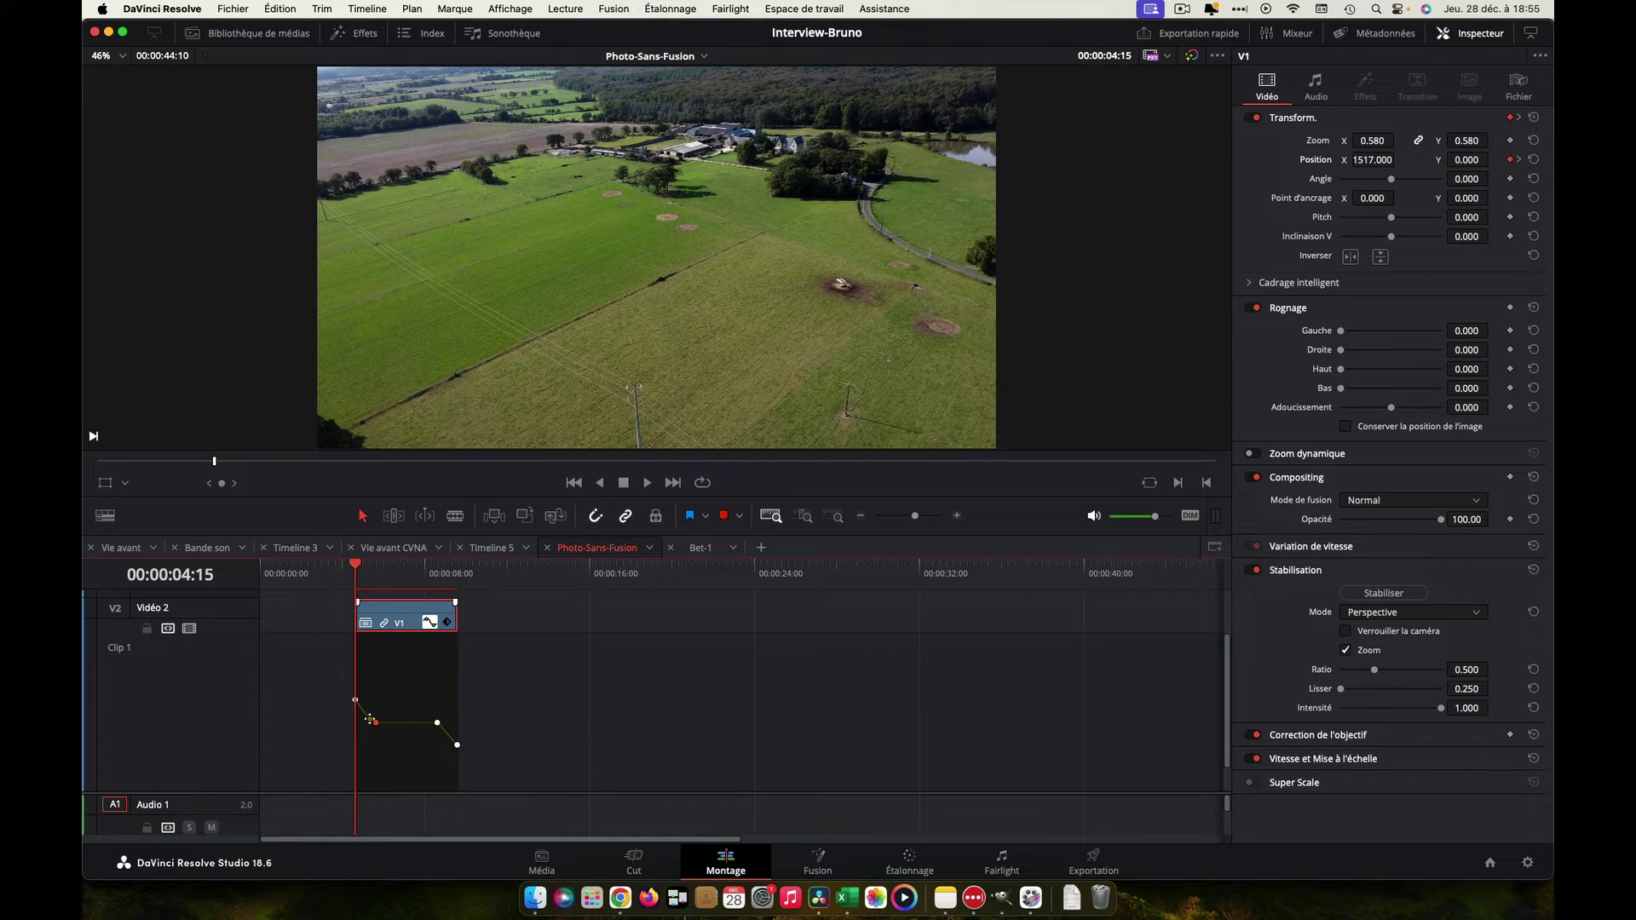
# Set Amorti départ on the keyframe where the photo starts leaving, then play it back.
pyautogui.click(436, 723)
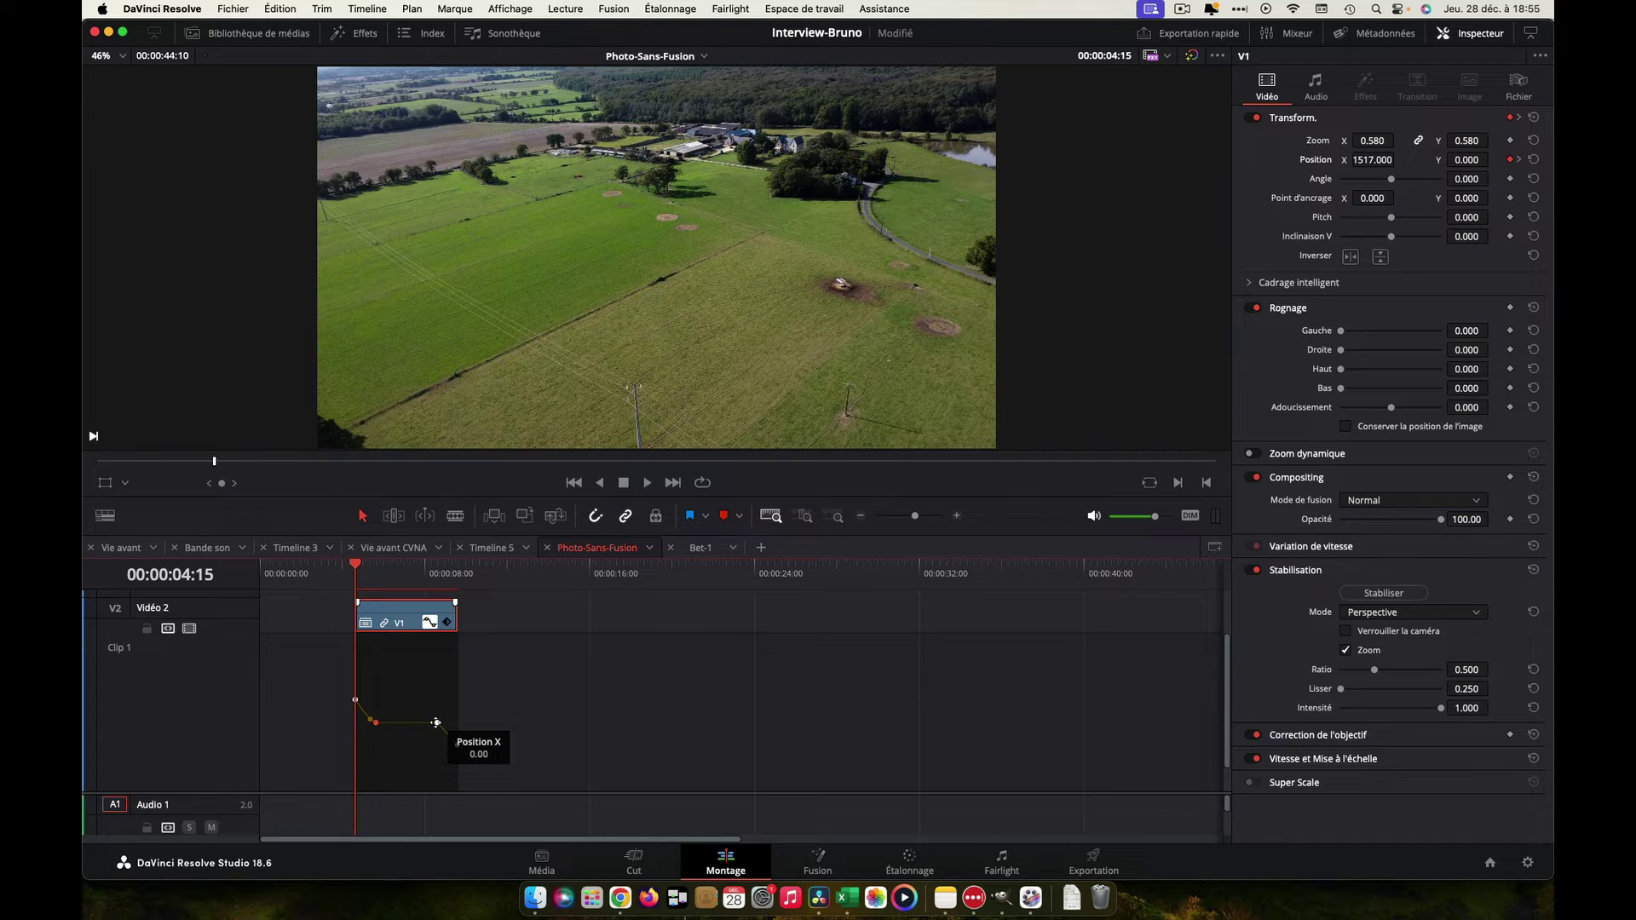
pyautogui.rightClick(437, 722)
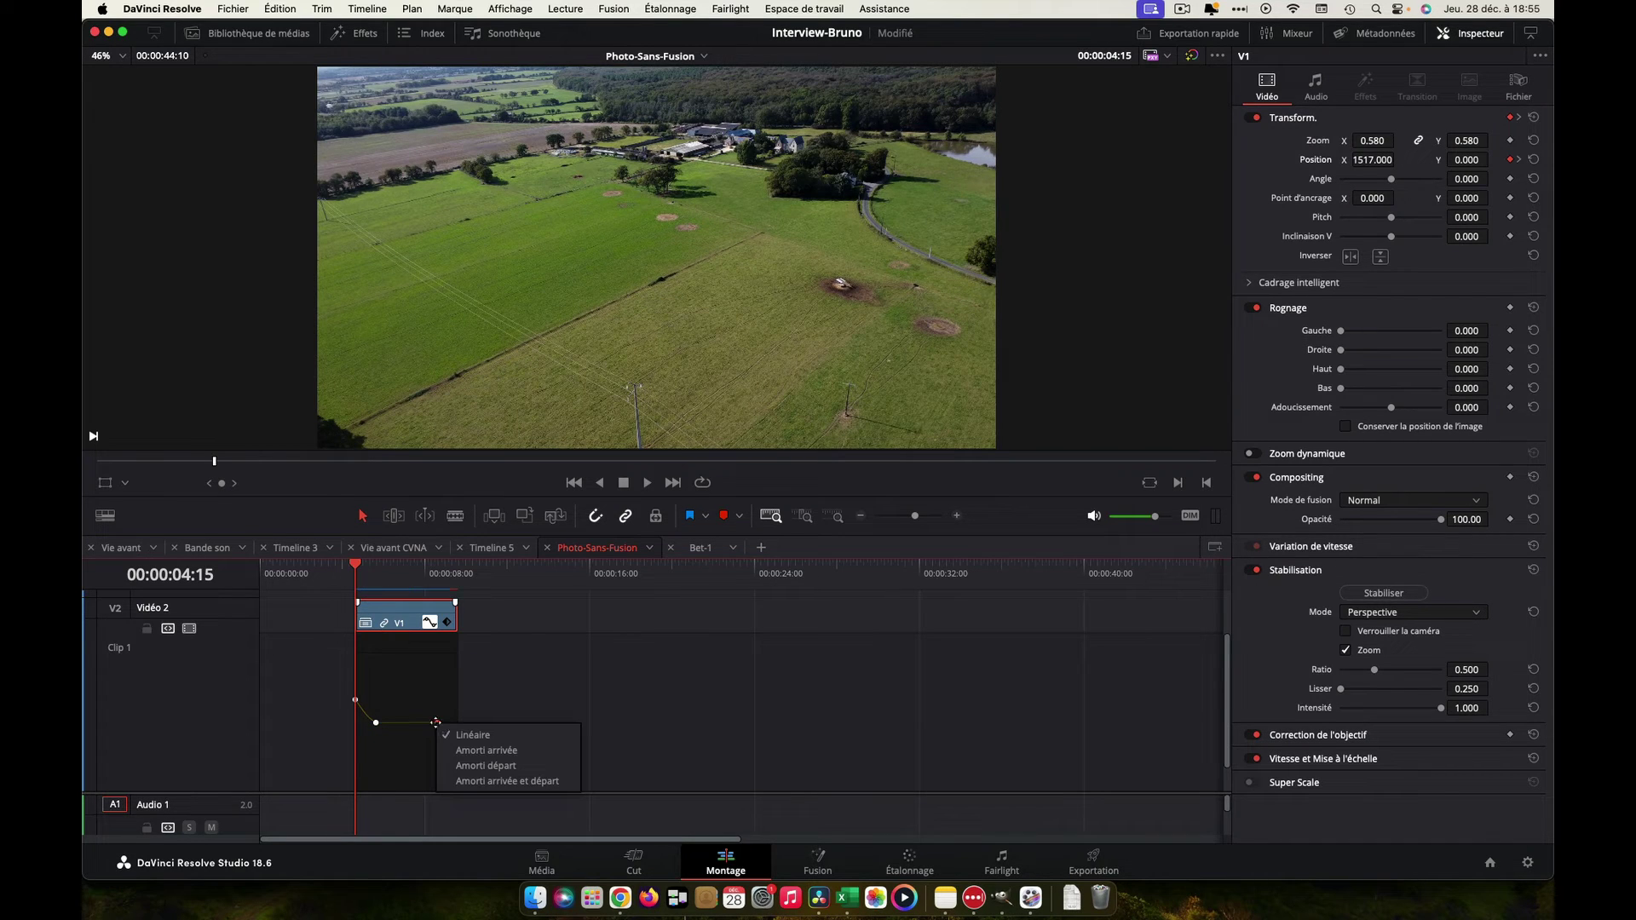
pyautogui.click(482, 766)
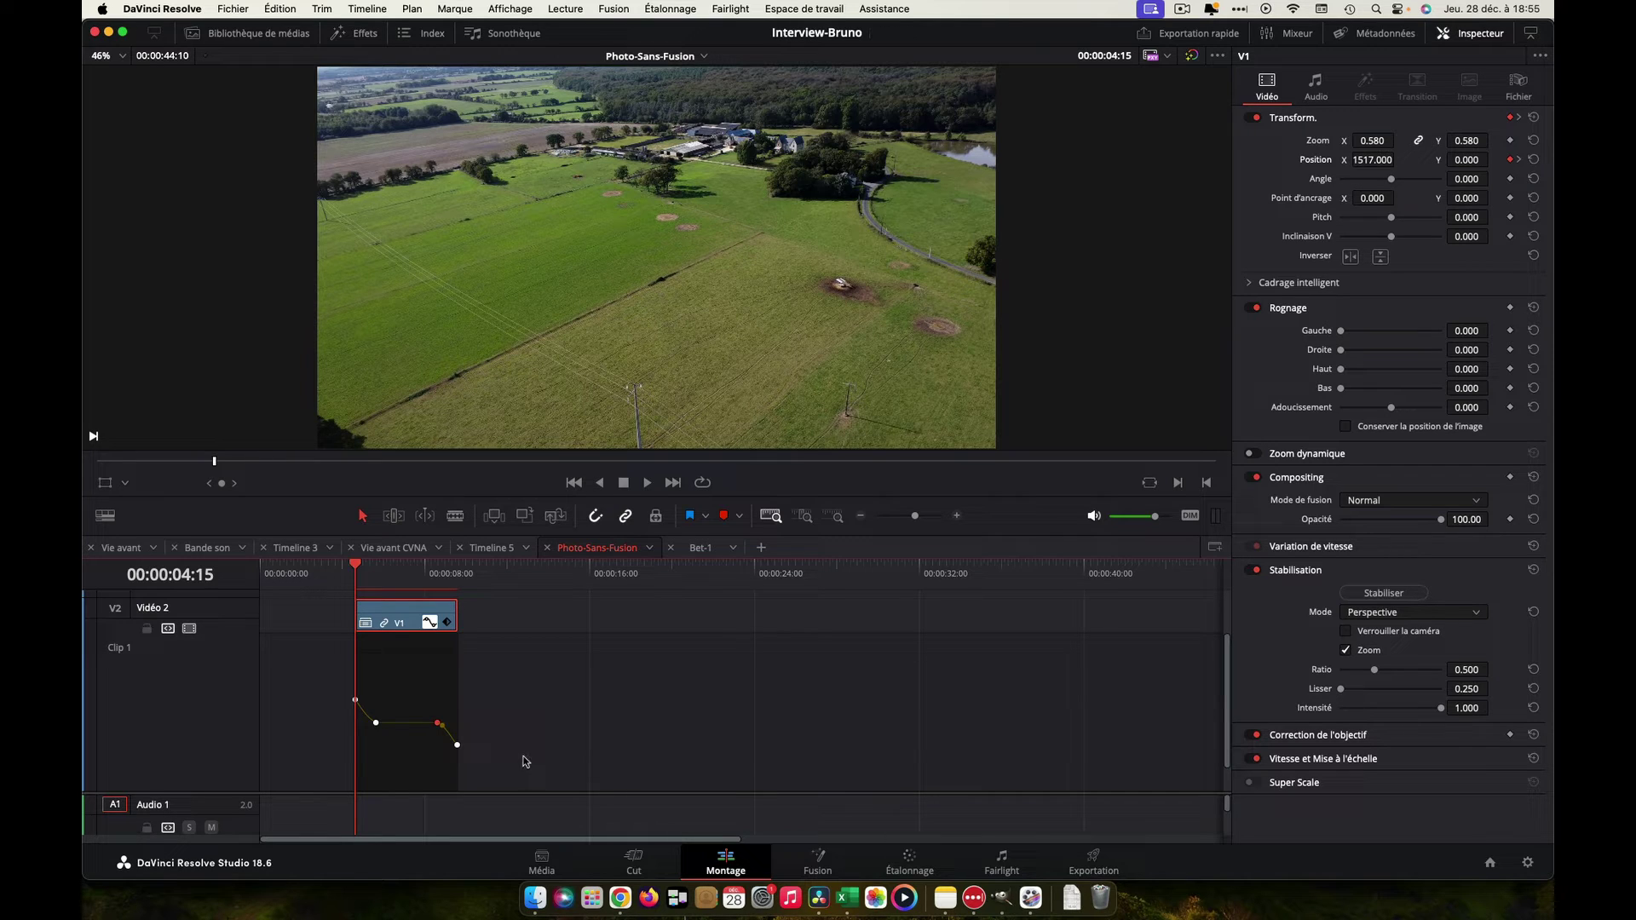
pyautogui.press('space')
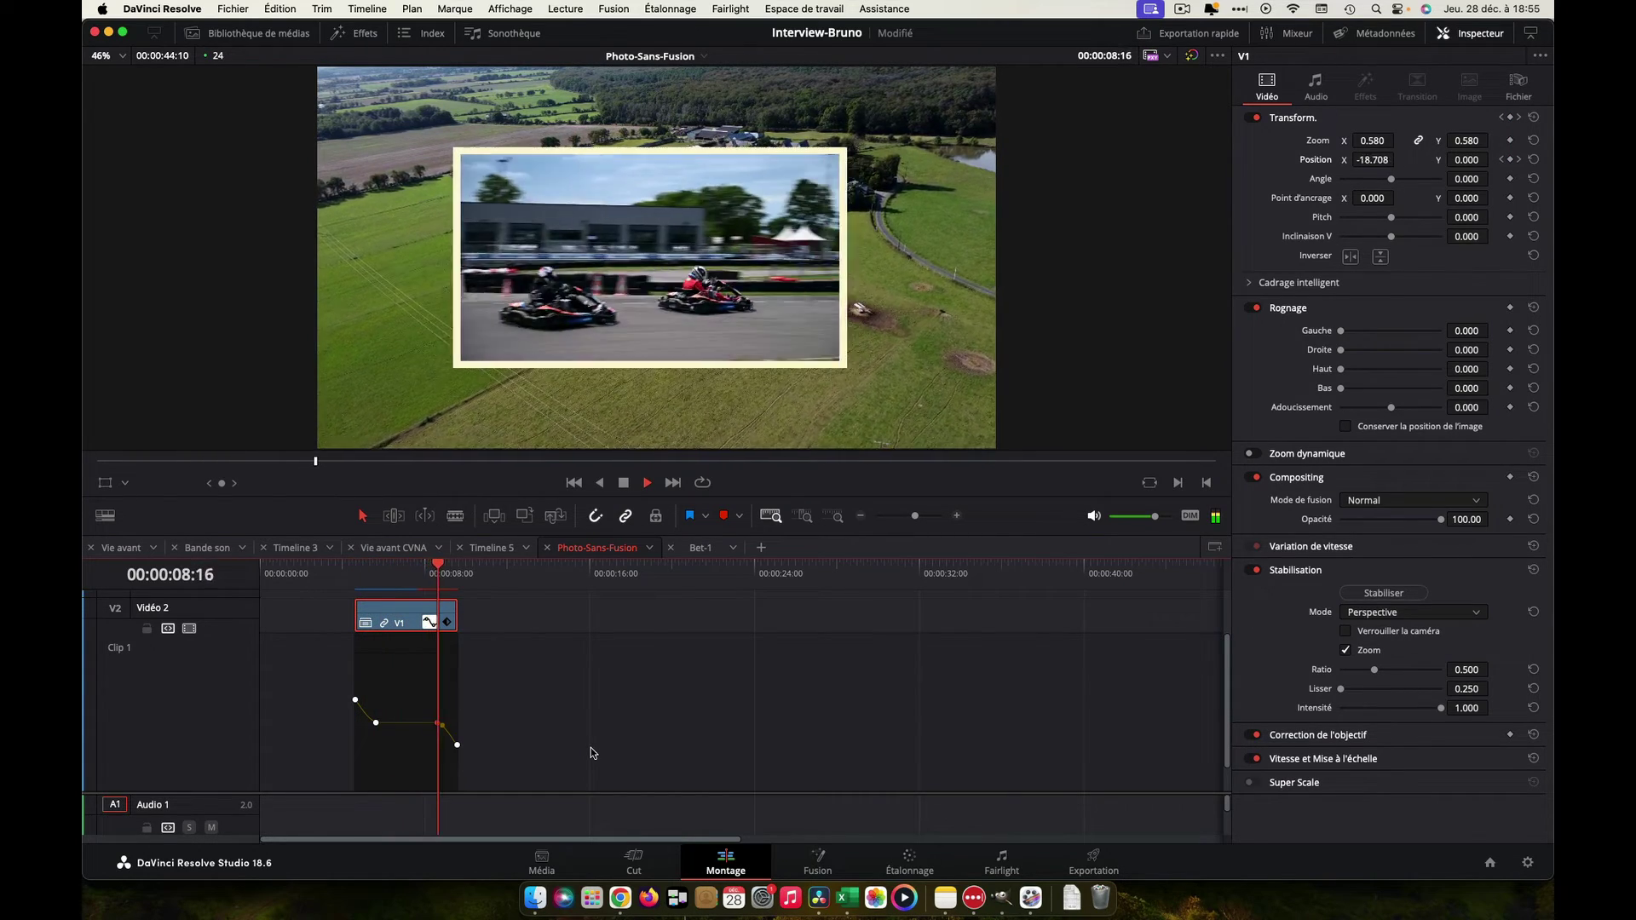
pyautogui.press('space')
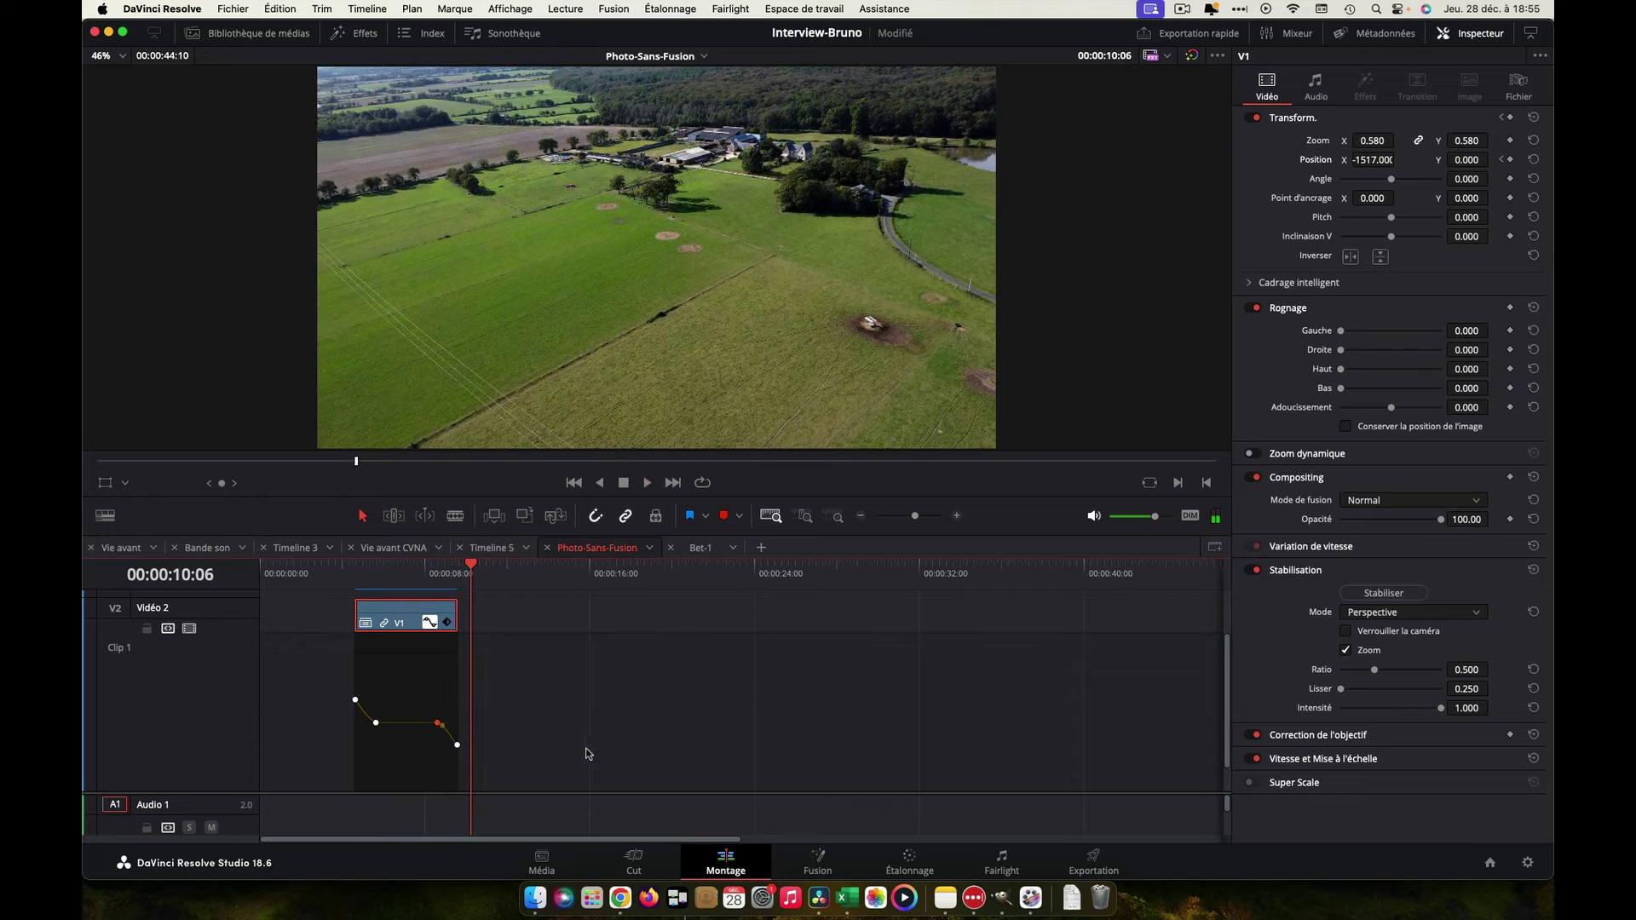
# Adjust the Bezier handles on the resting and departing keyframes to smooth the curve.
pyautogui.click(958, 518)
pyautogui.click(959, 518)
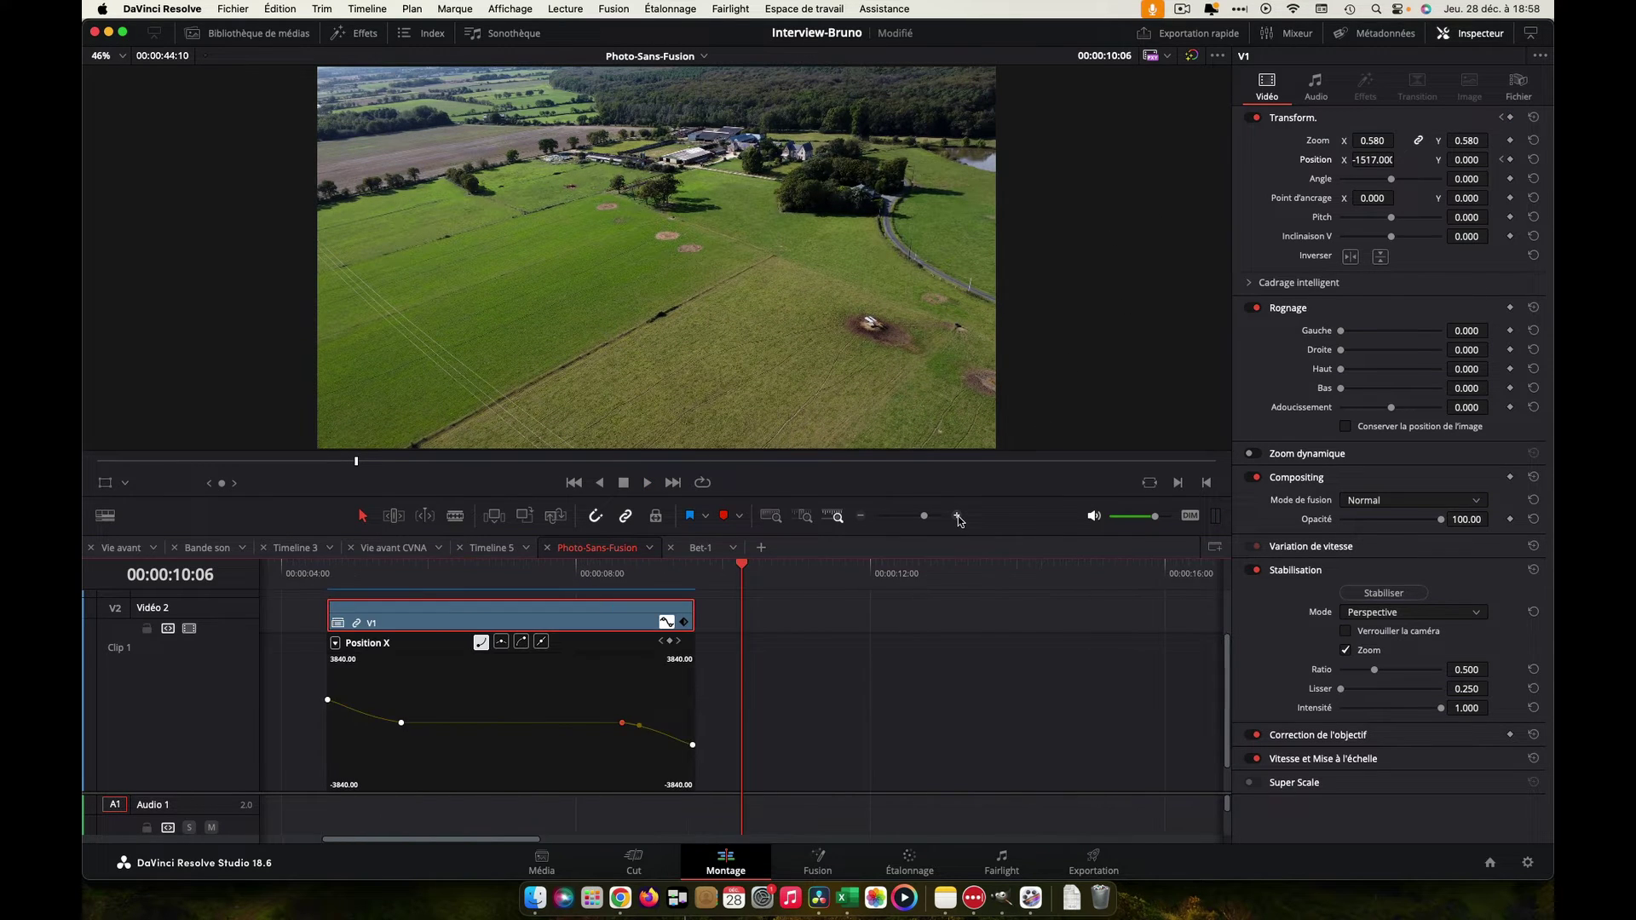
pyautogui.click(959, 518)
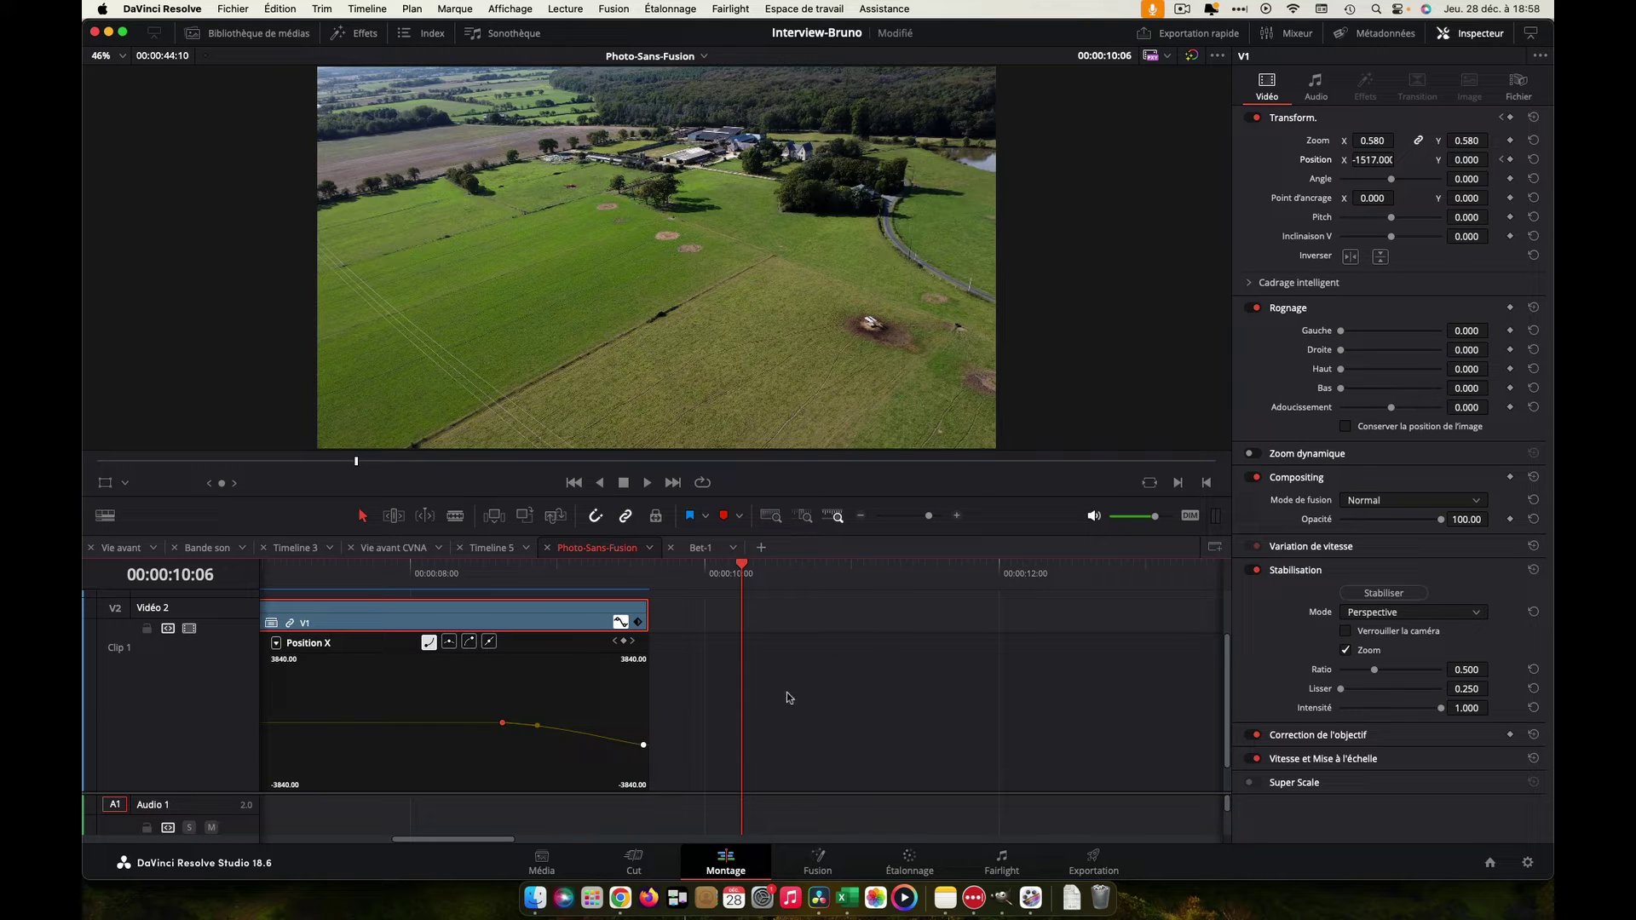
pyautogui.hscroll(-5, 788, 697)
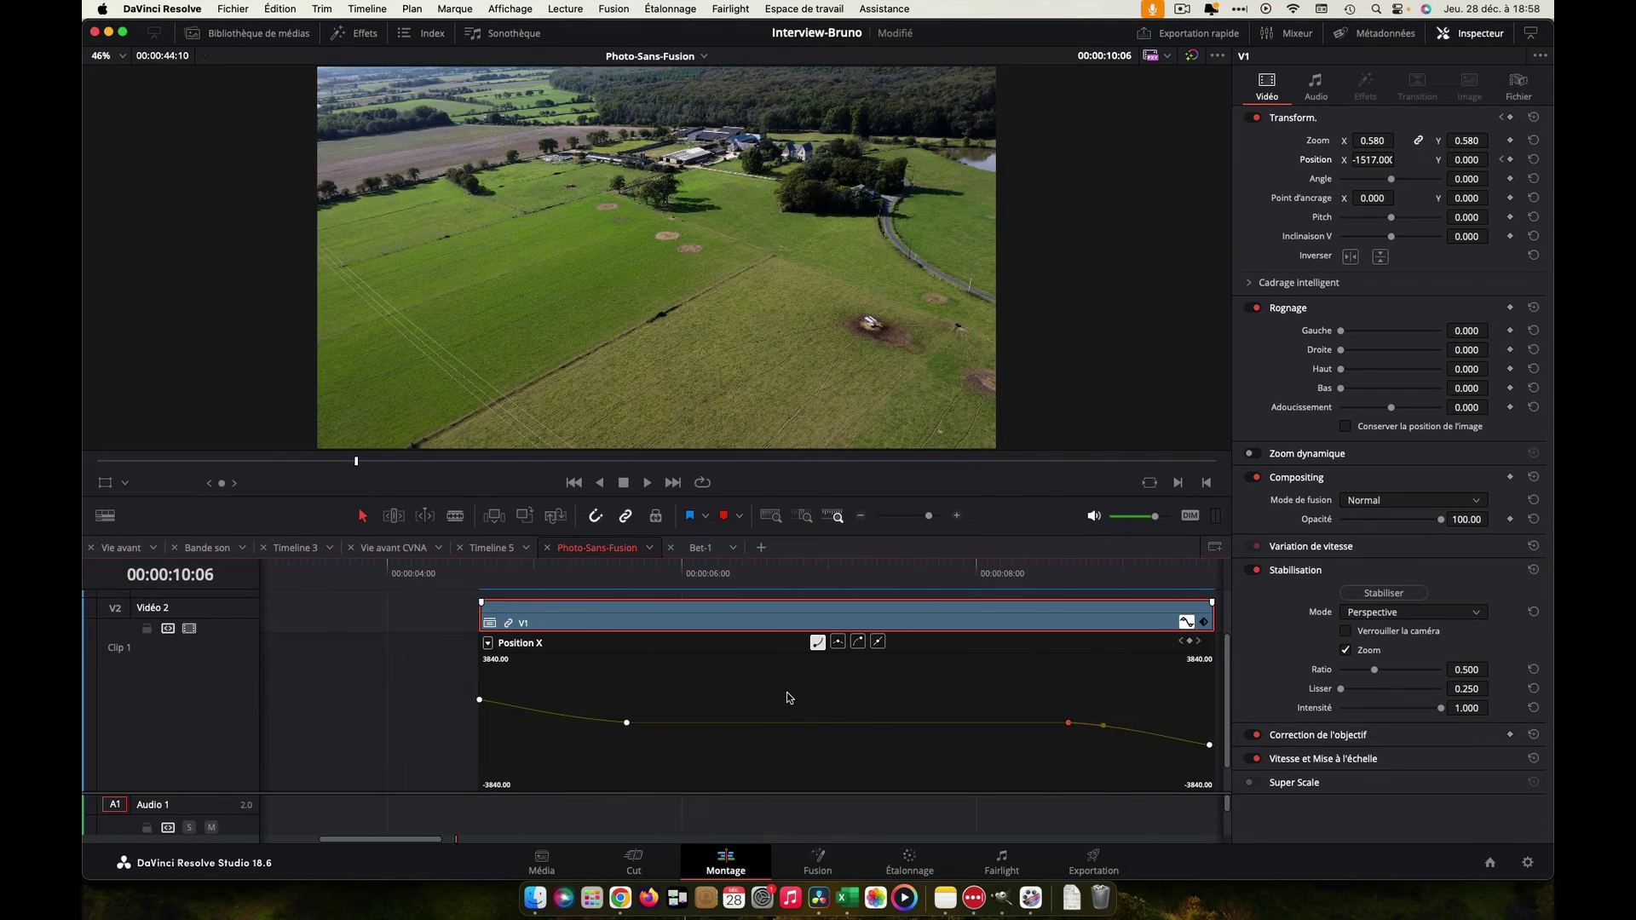
pyautogui.click(626, 723)
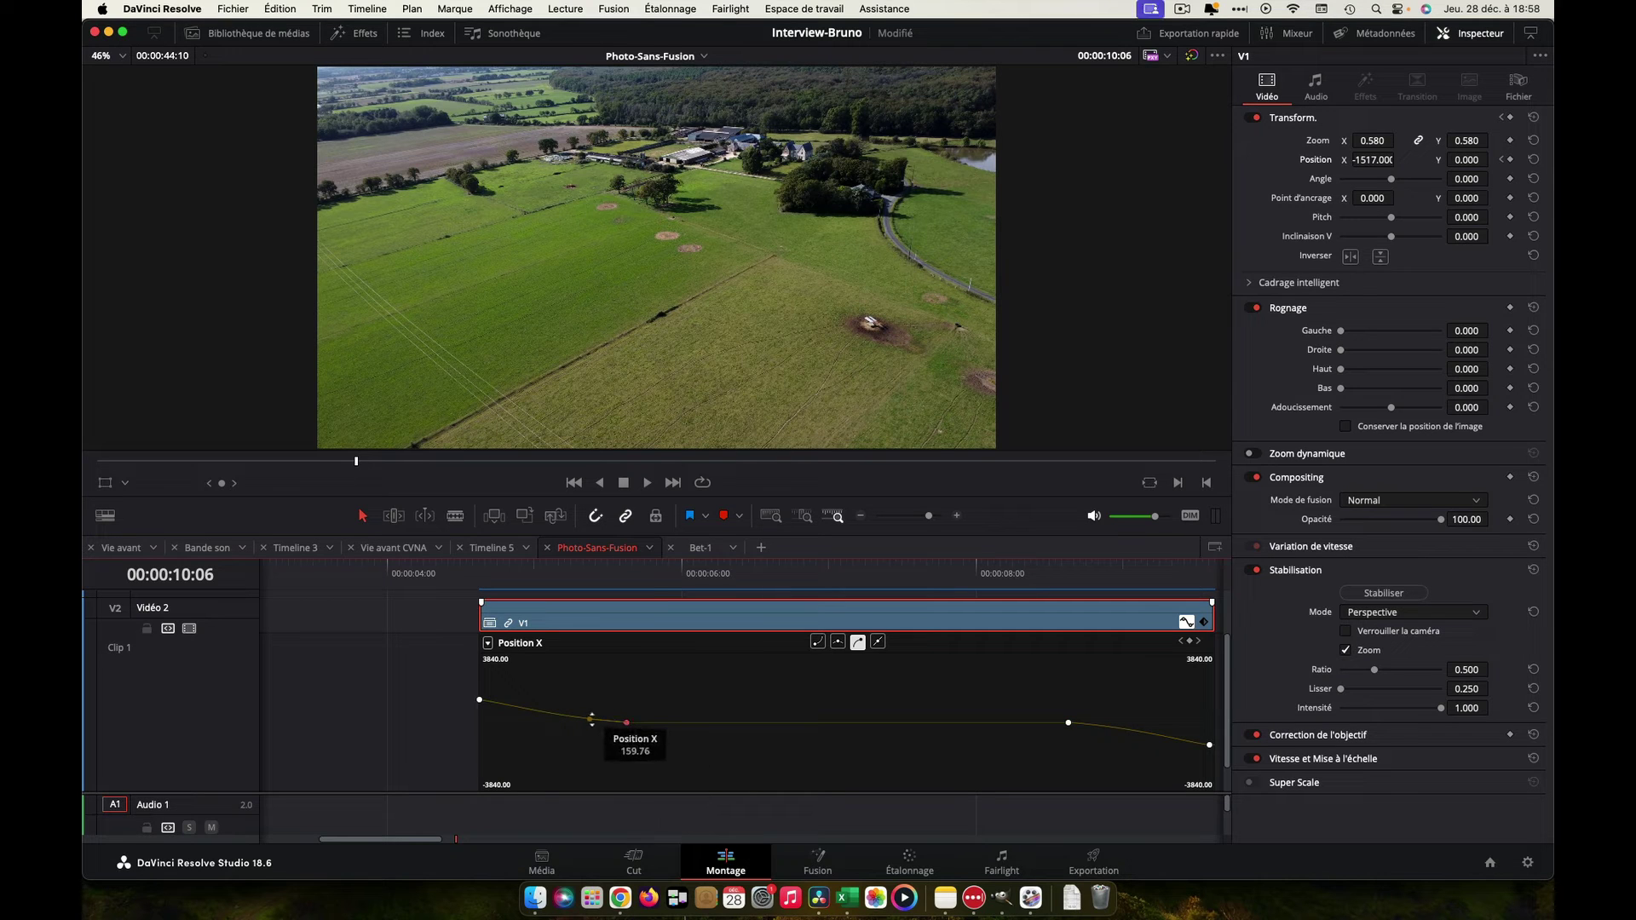
pyautogui.moveTo(590, 720); pyautogui.dragTo(589, 723)
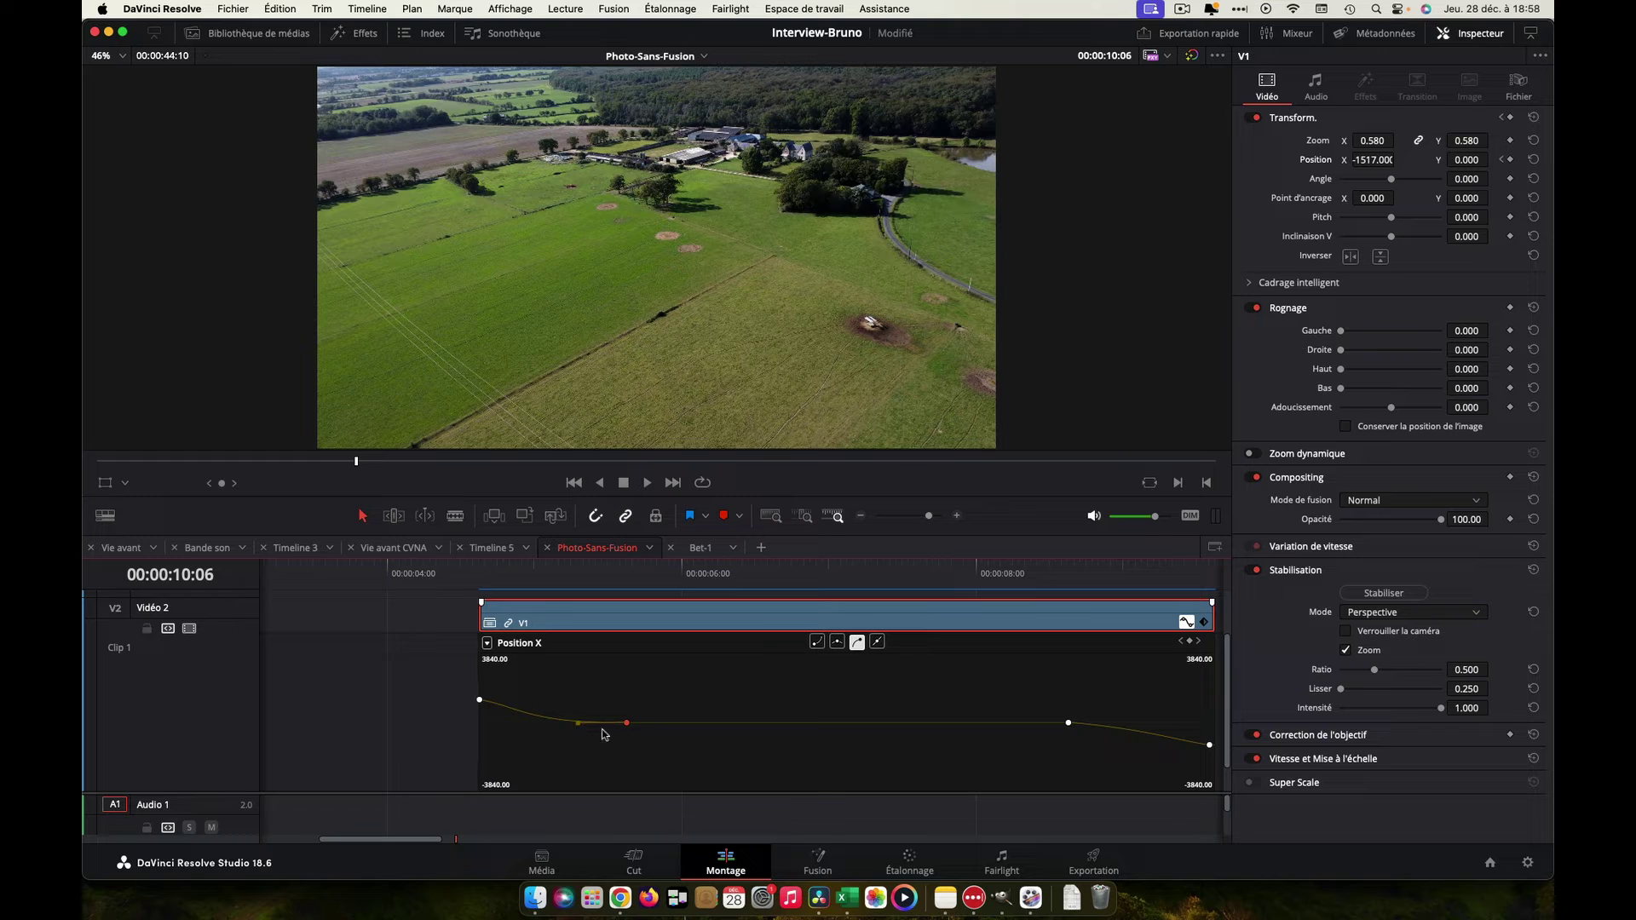
pyautogui.click(1069, 723)
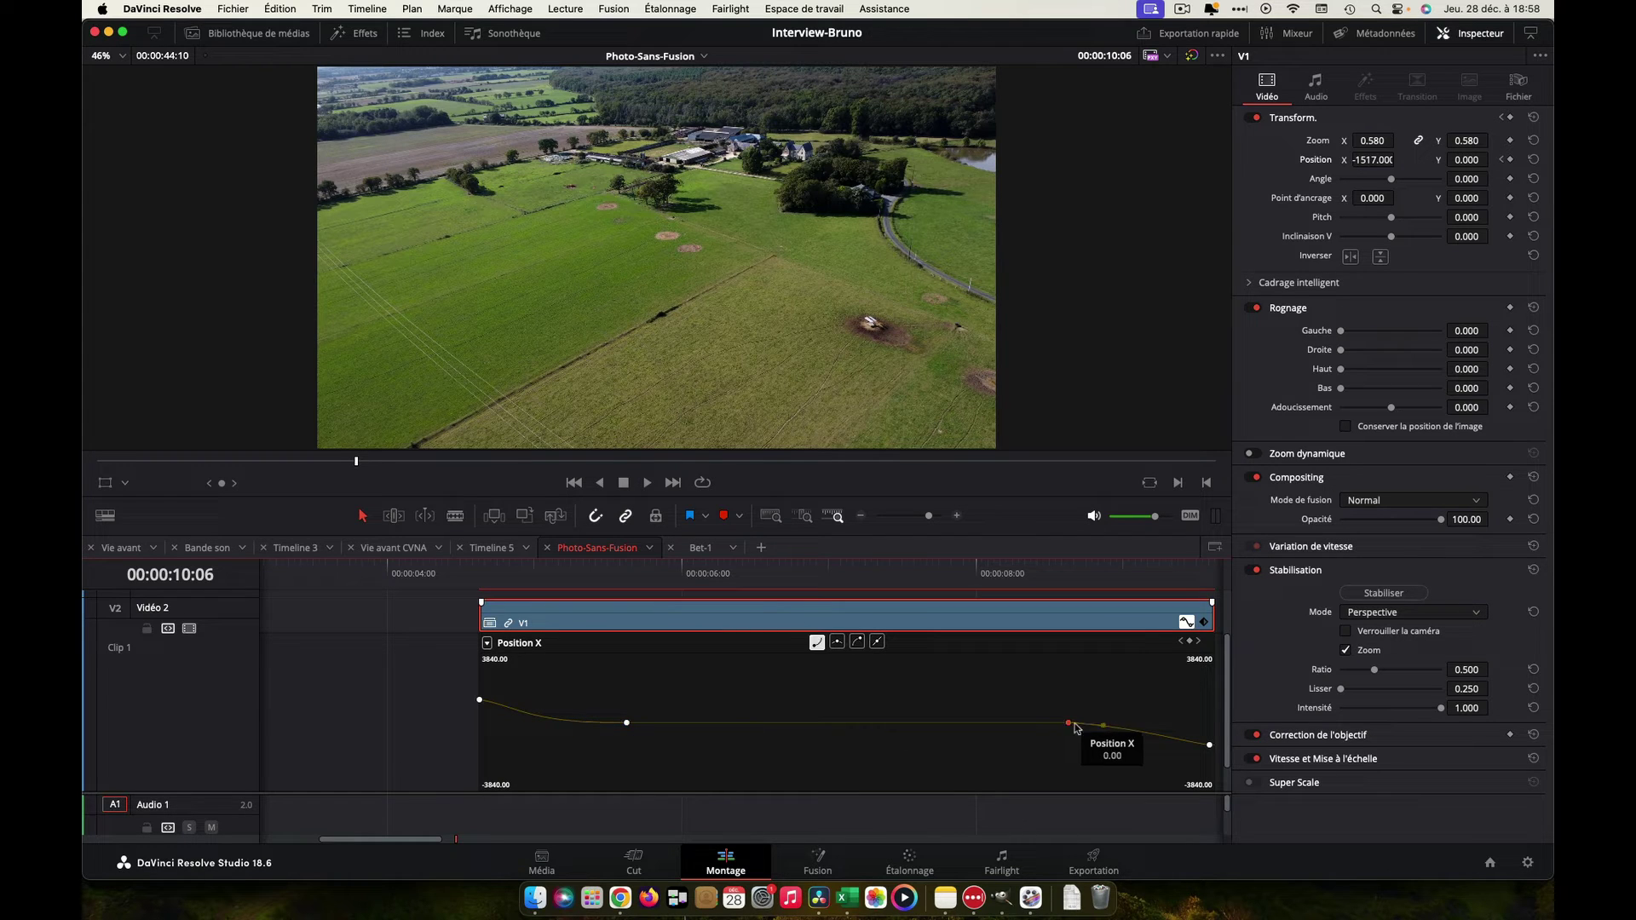
pyautogui.moveTo(1103, 725); pyautogui.dragTo(1105, 723)
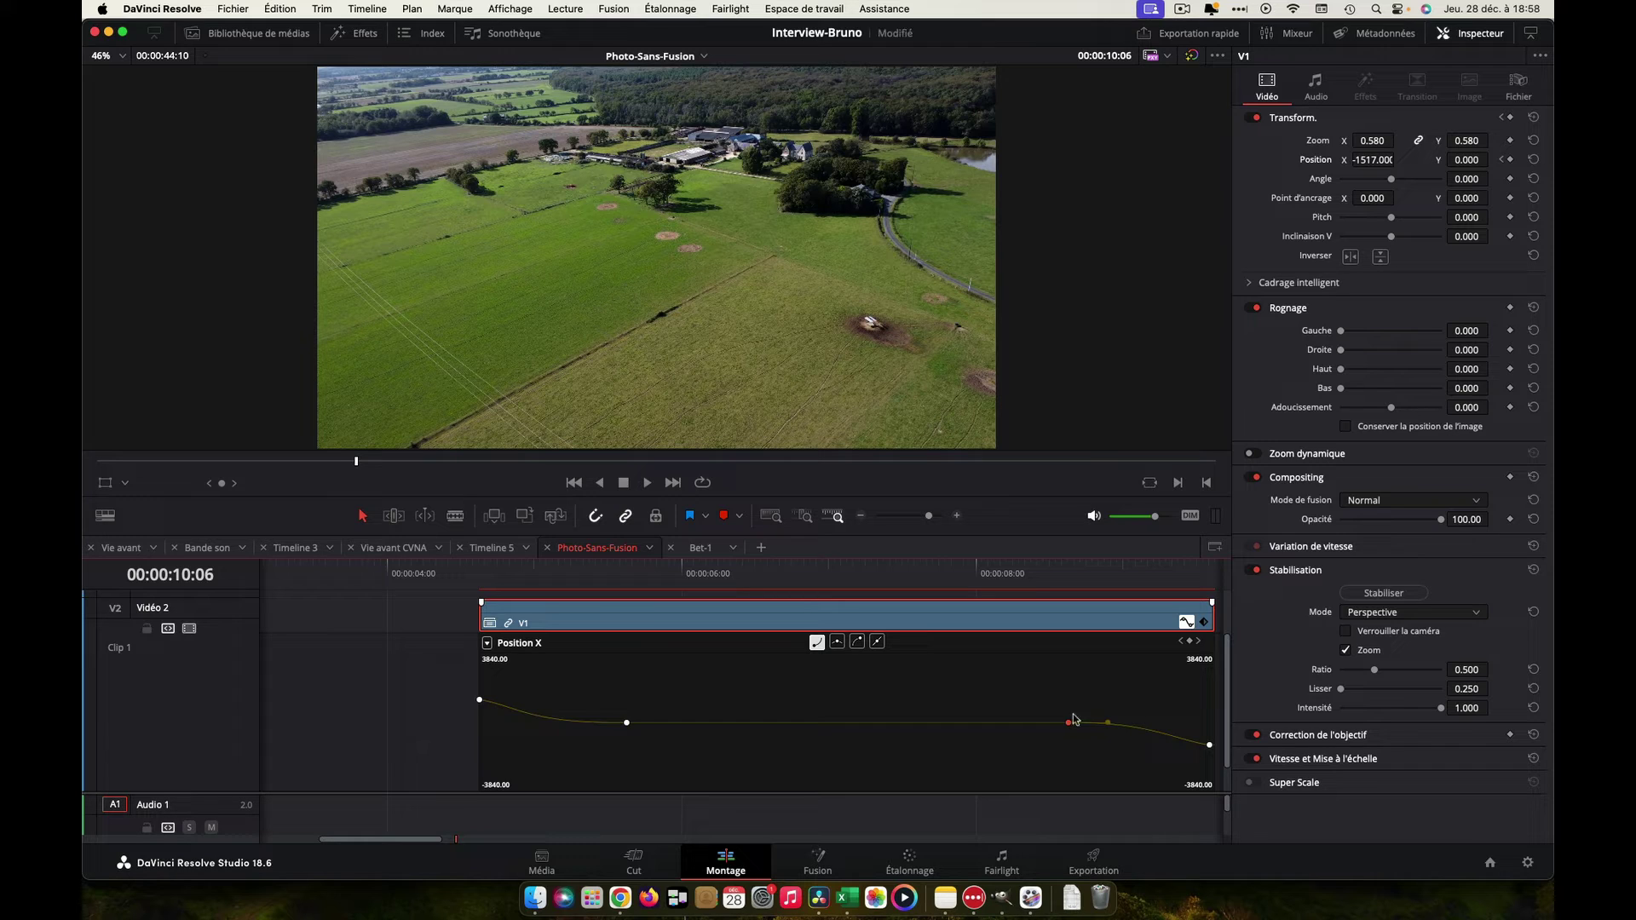
pyautogui.click(627, 722)
# Set Position X to 61.000 at the 05:15 keyframe and preview the eased slide.
pyautogui.click(1501, 160)
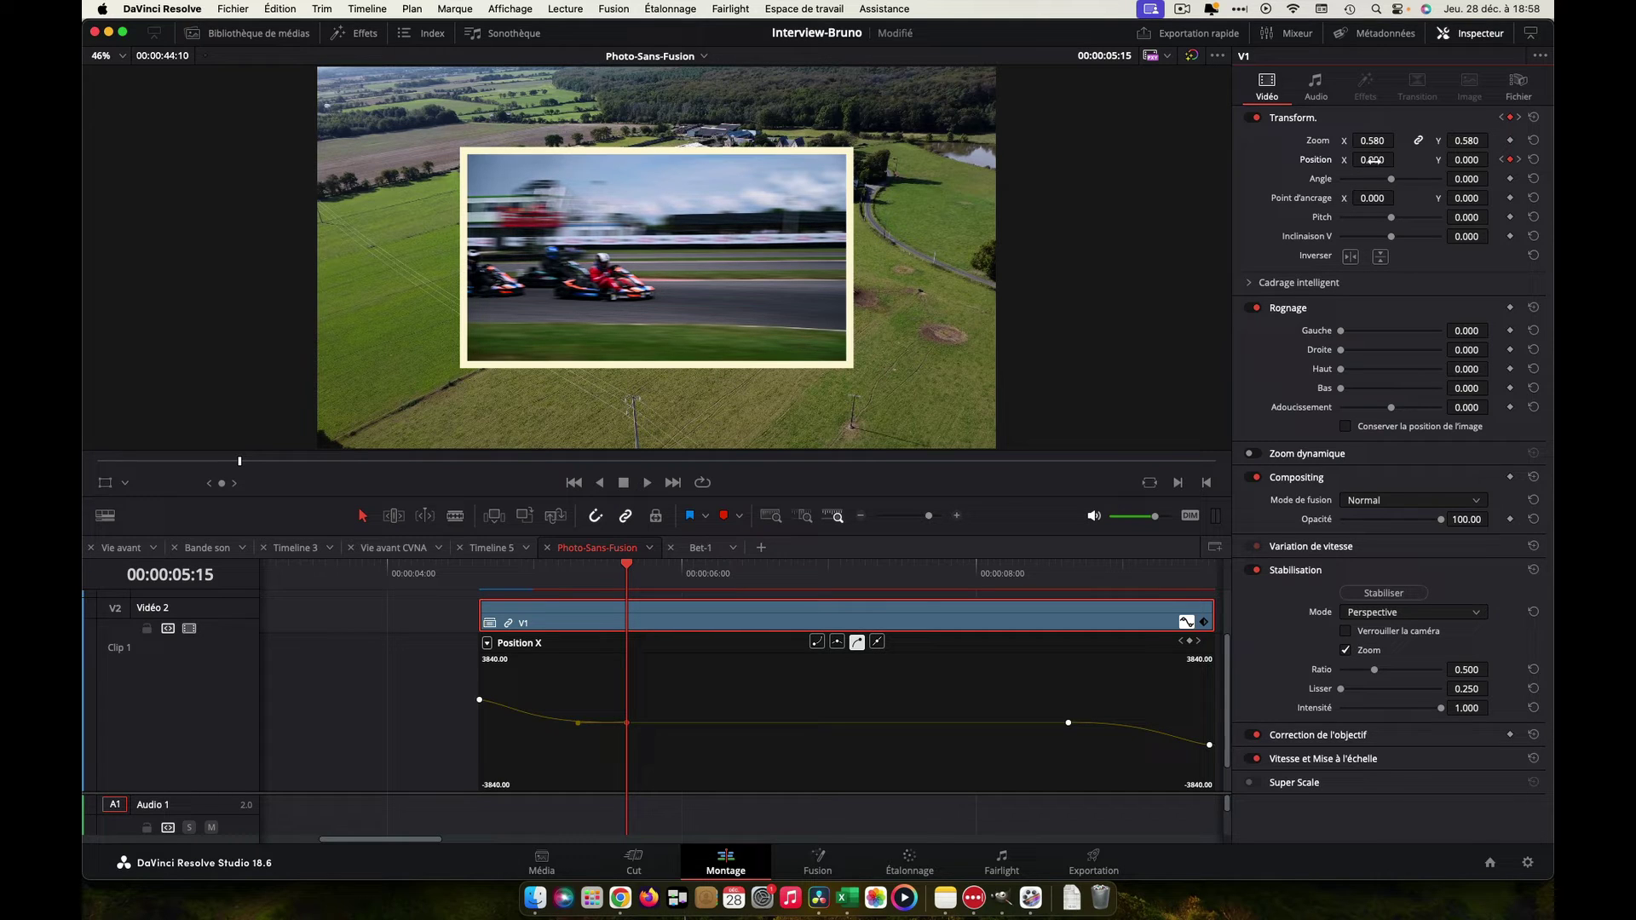
pyautogui.moveTo(1374, 160); pyautogui.dragTo(1399, 160)
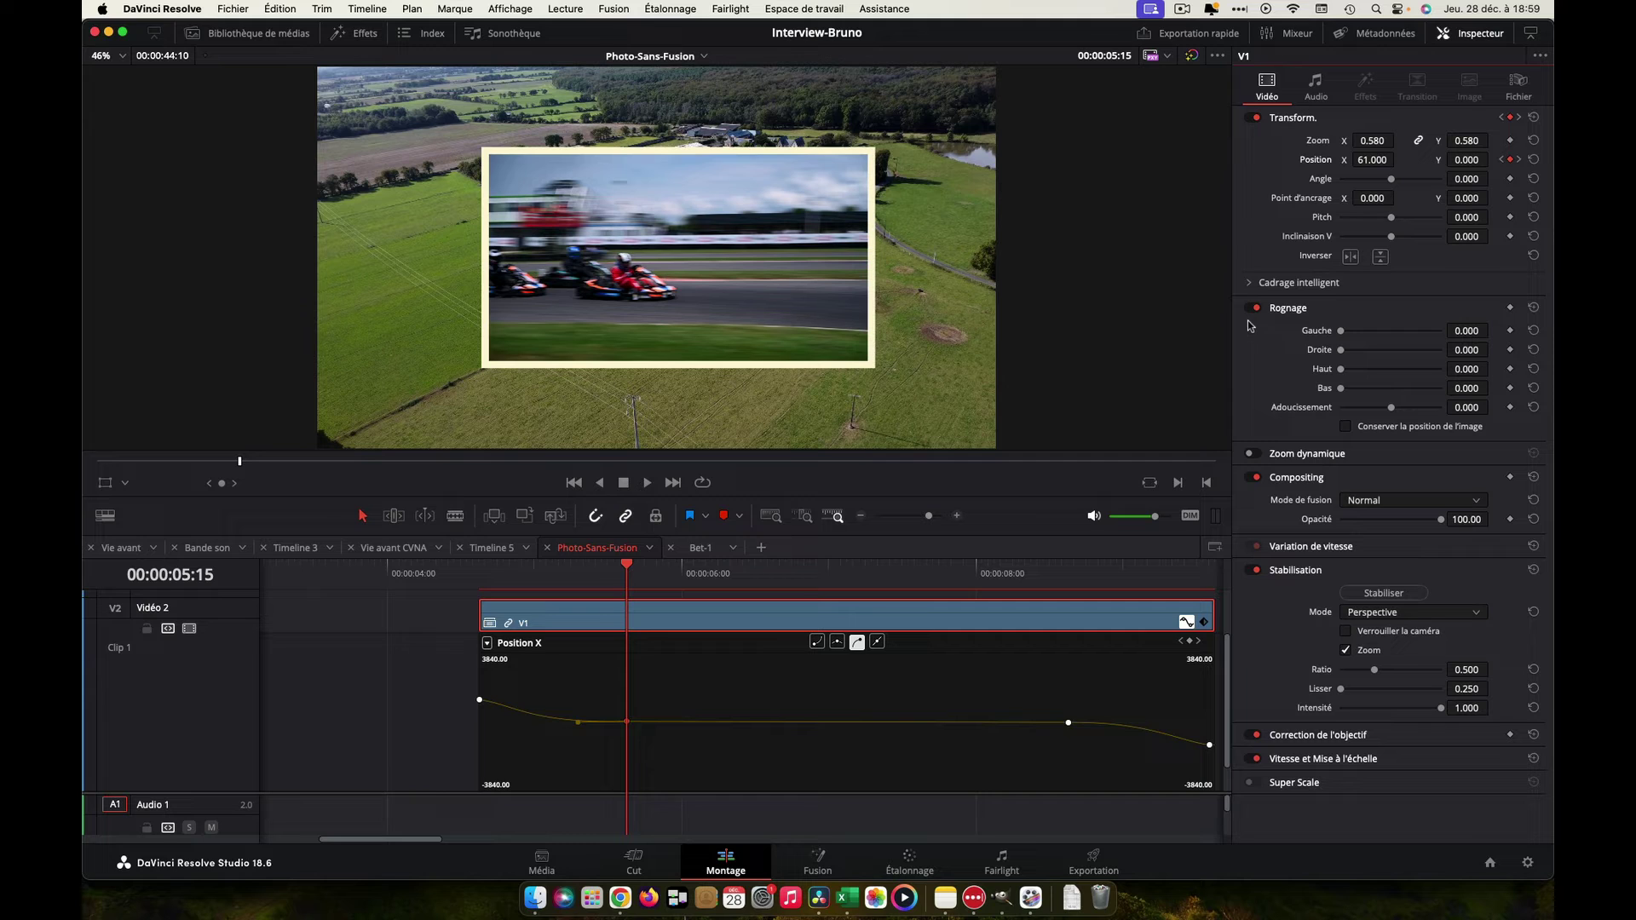
pyautogui.press('space')
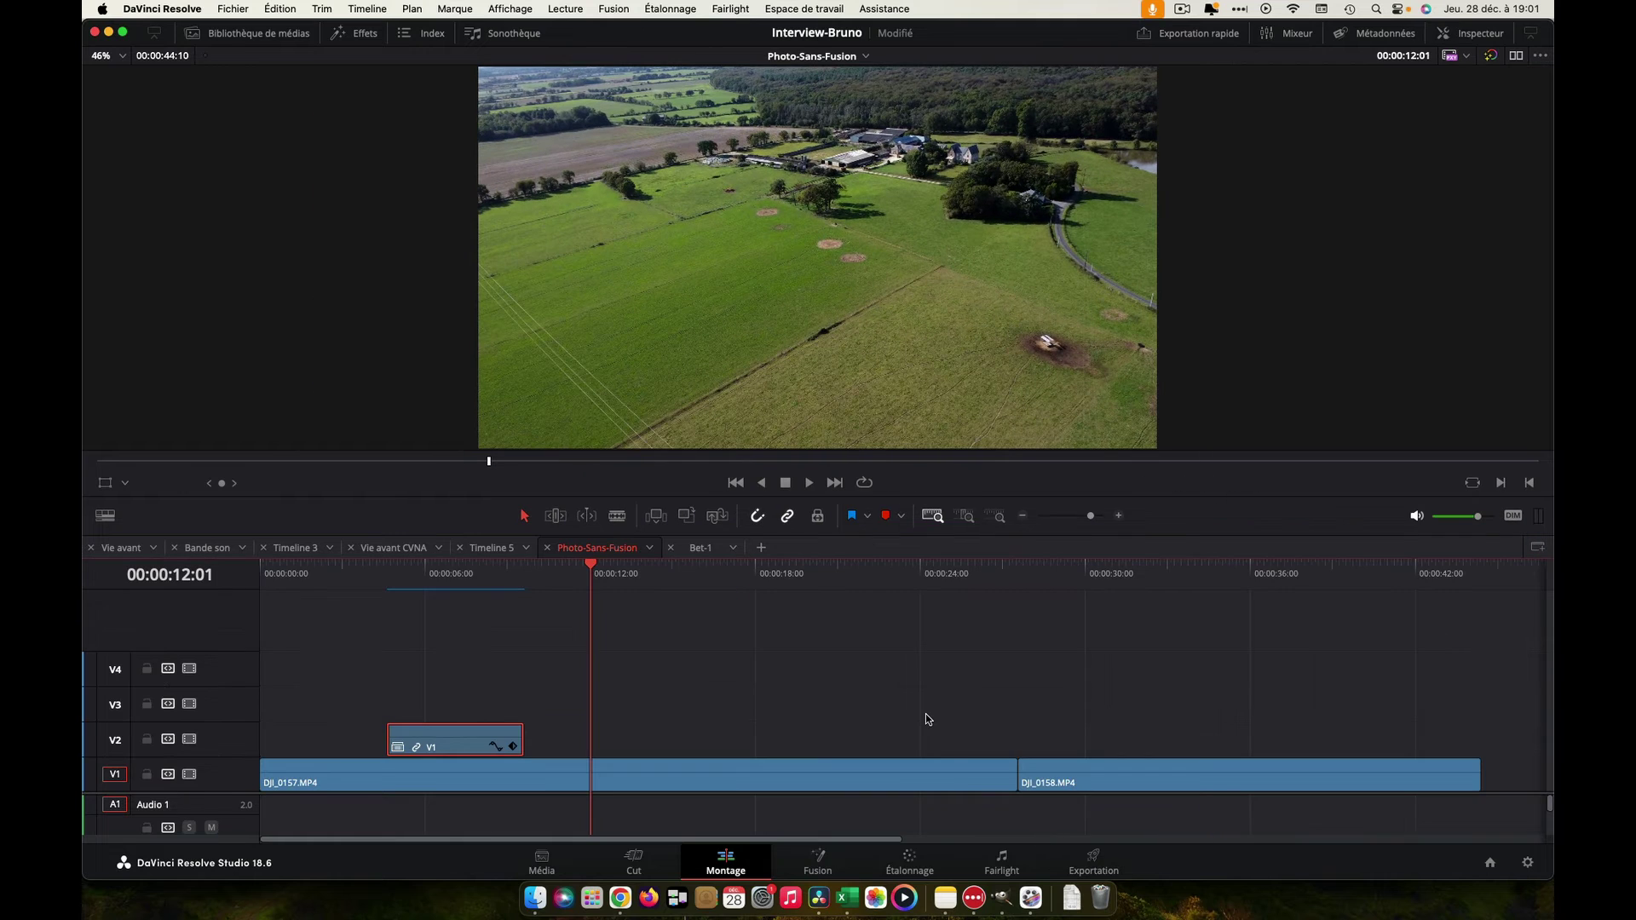
# Place DSC_1167.jpeg from the Photos Patrick bin onto V2 at 12:01, after the V1 inset.
pyautogui.click(262, 37)
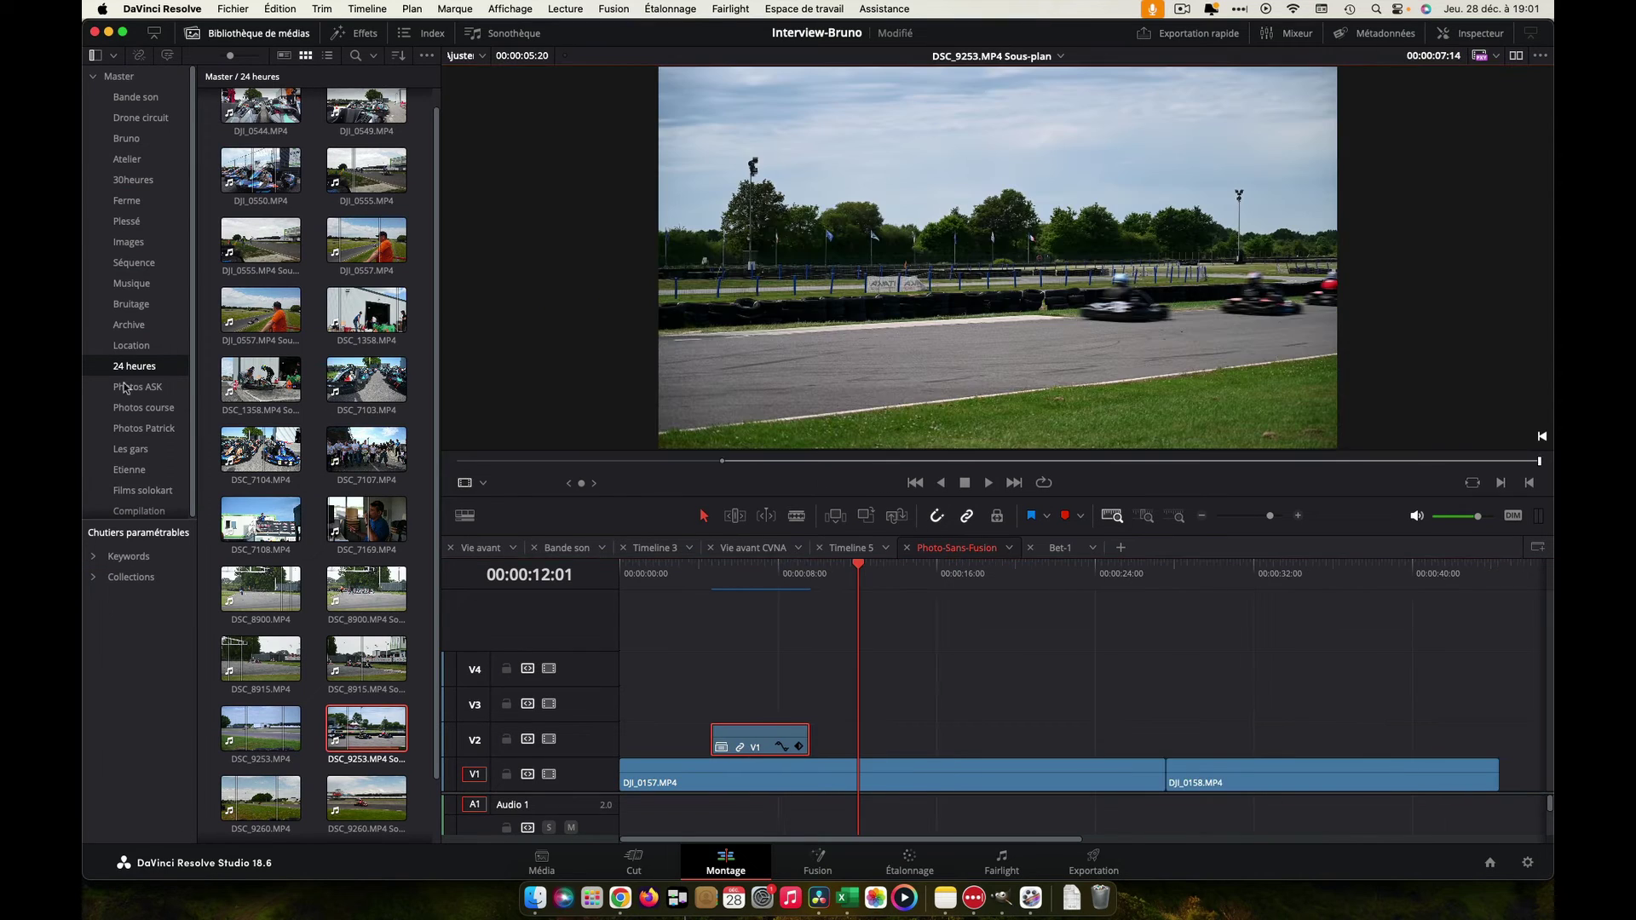
pyautogui.click(141, 429)
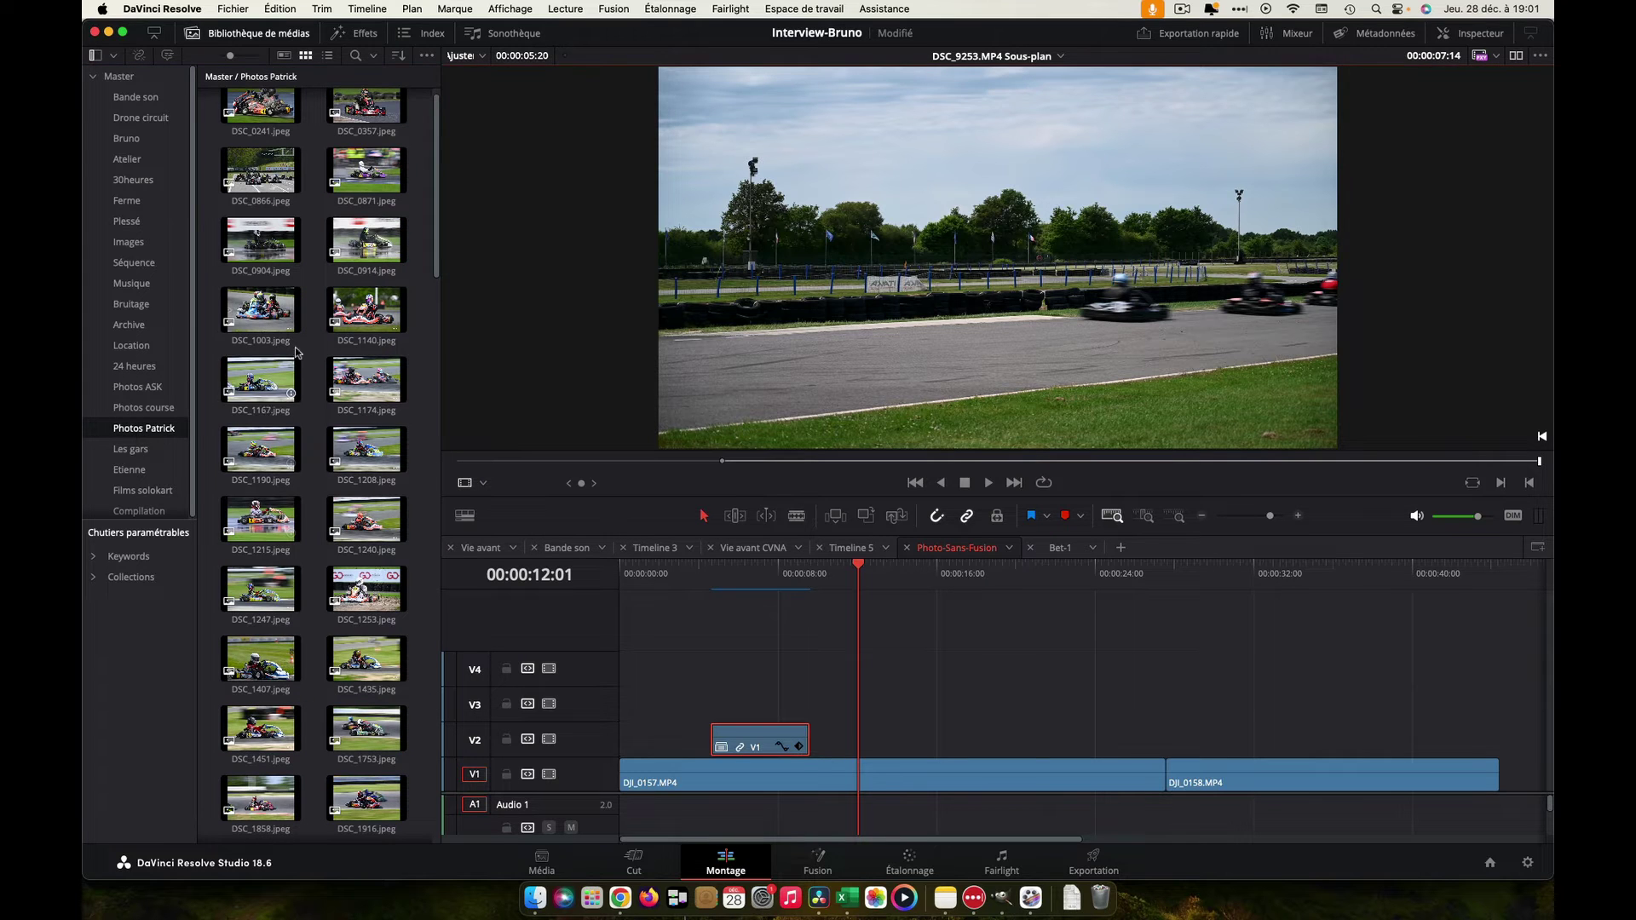
pyautogui.click(249, 384)
pyautogui.moveTo(249, 383); pyautogui.dragTo(869, 740)
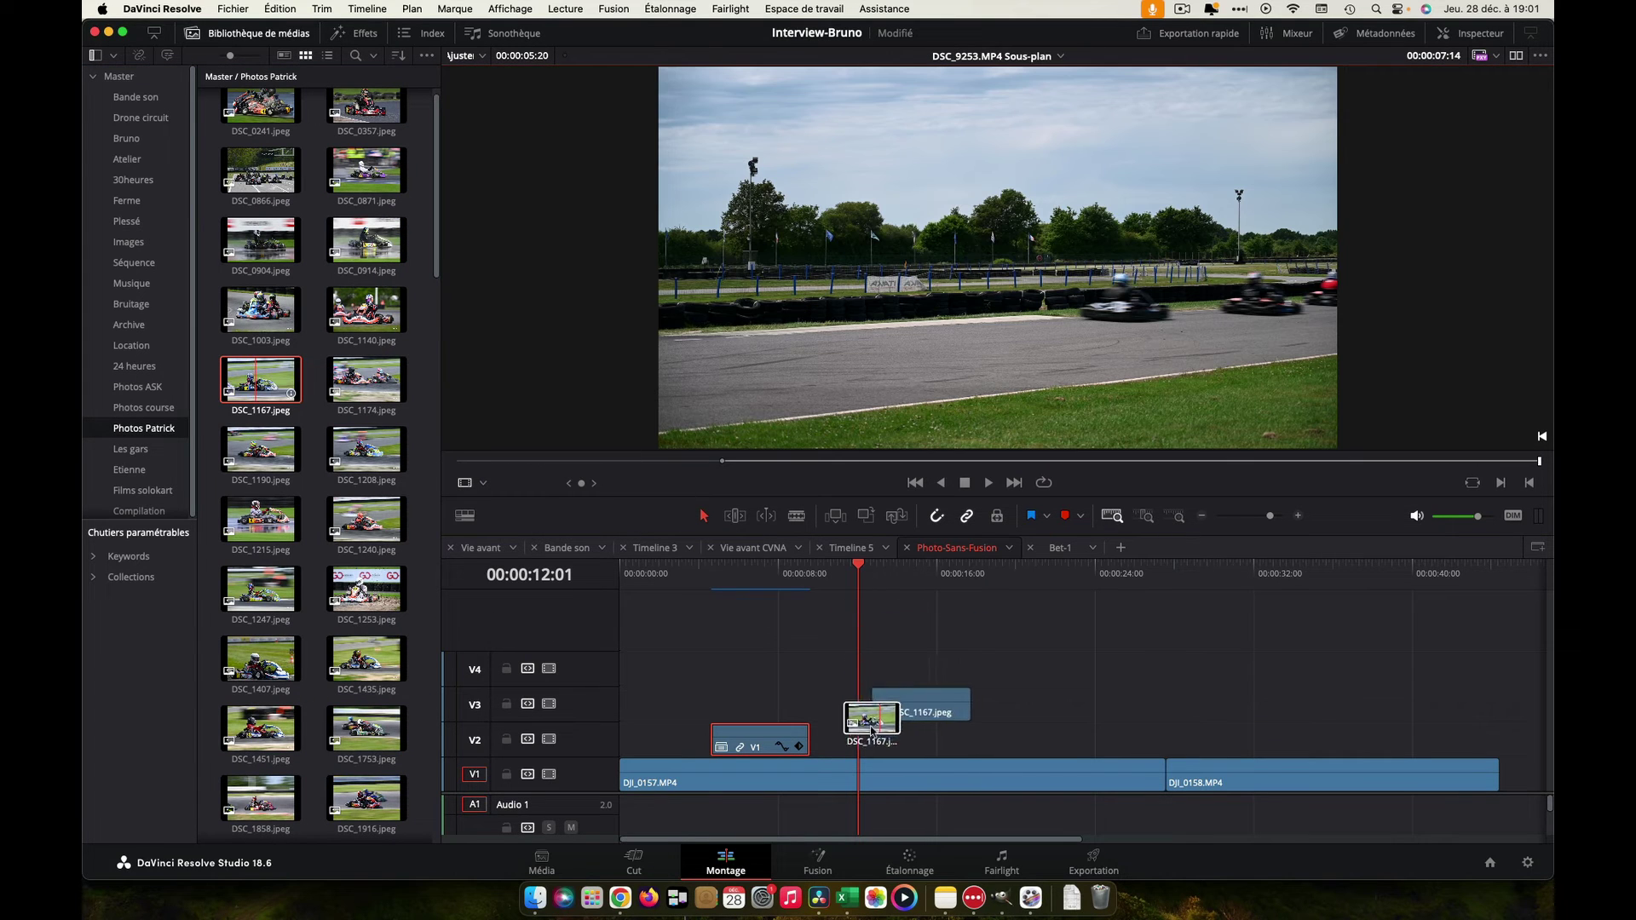
pyautogui.click(260, 34)
pyautogui.scroll(2, 770, 692)
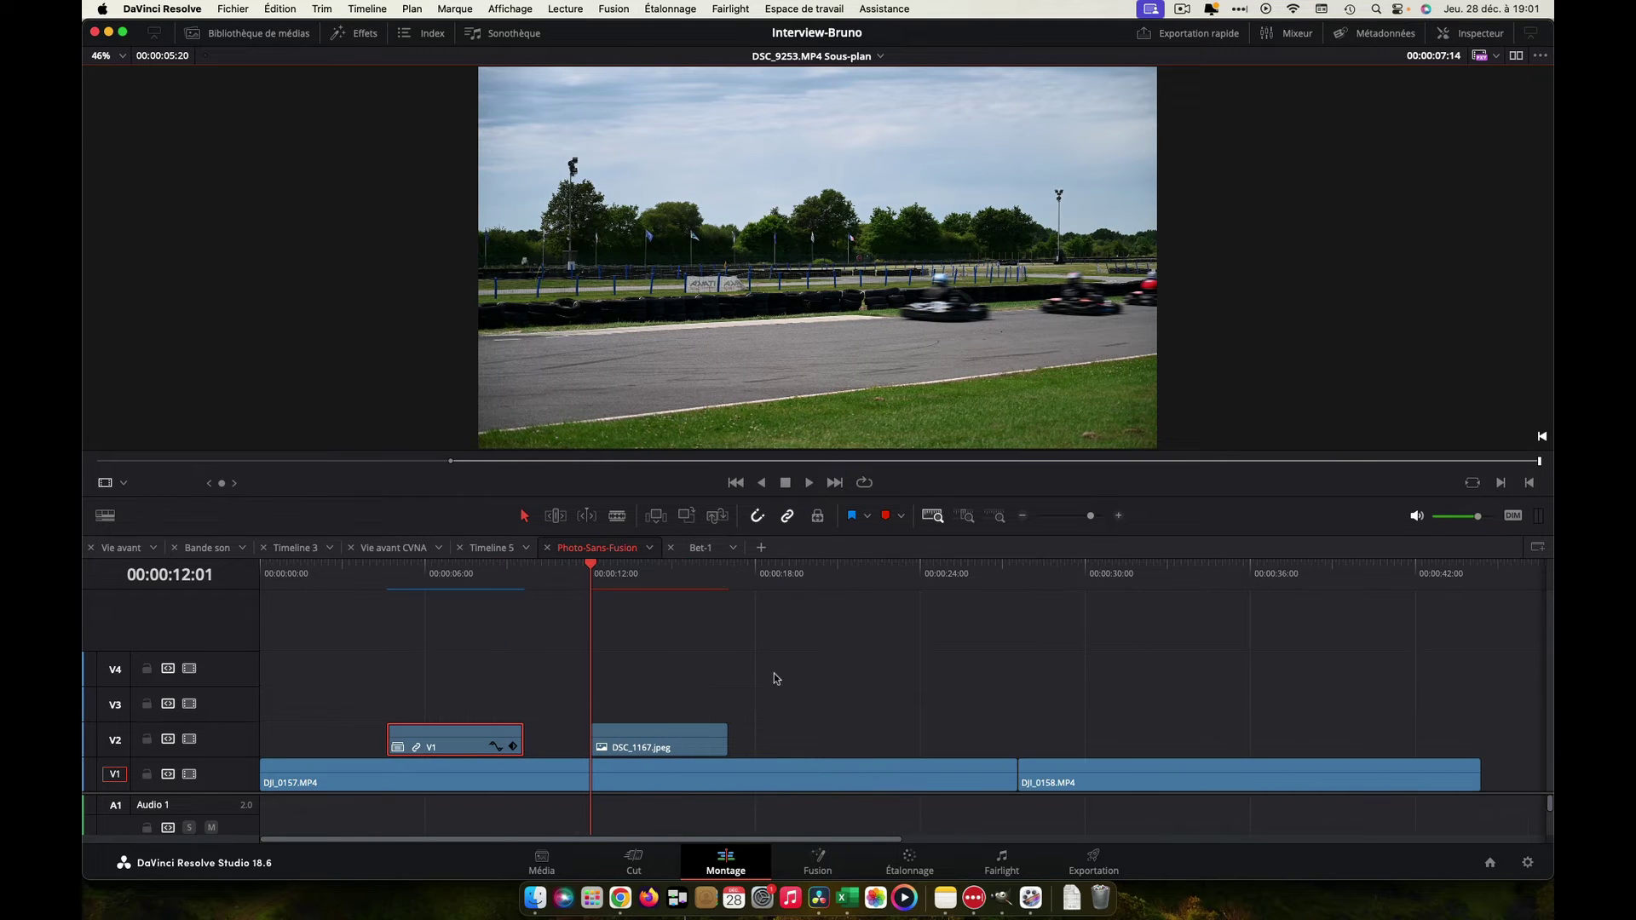
pyautogui.click(660, 733)
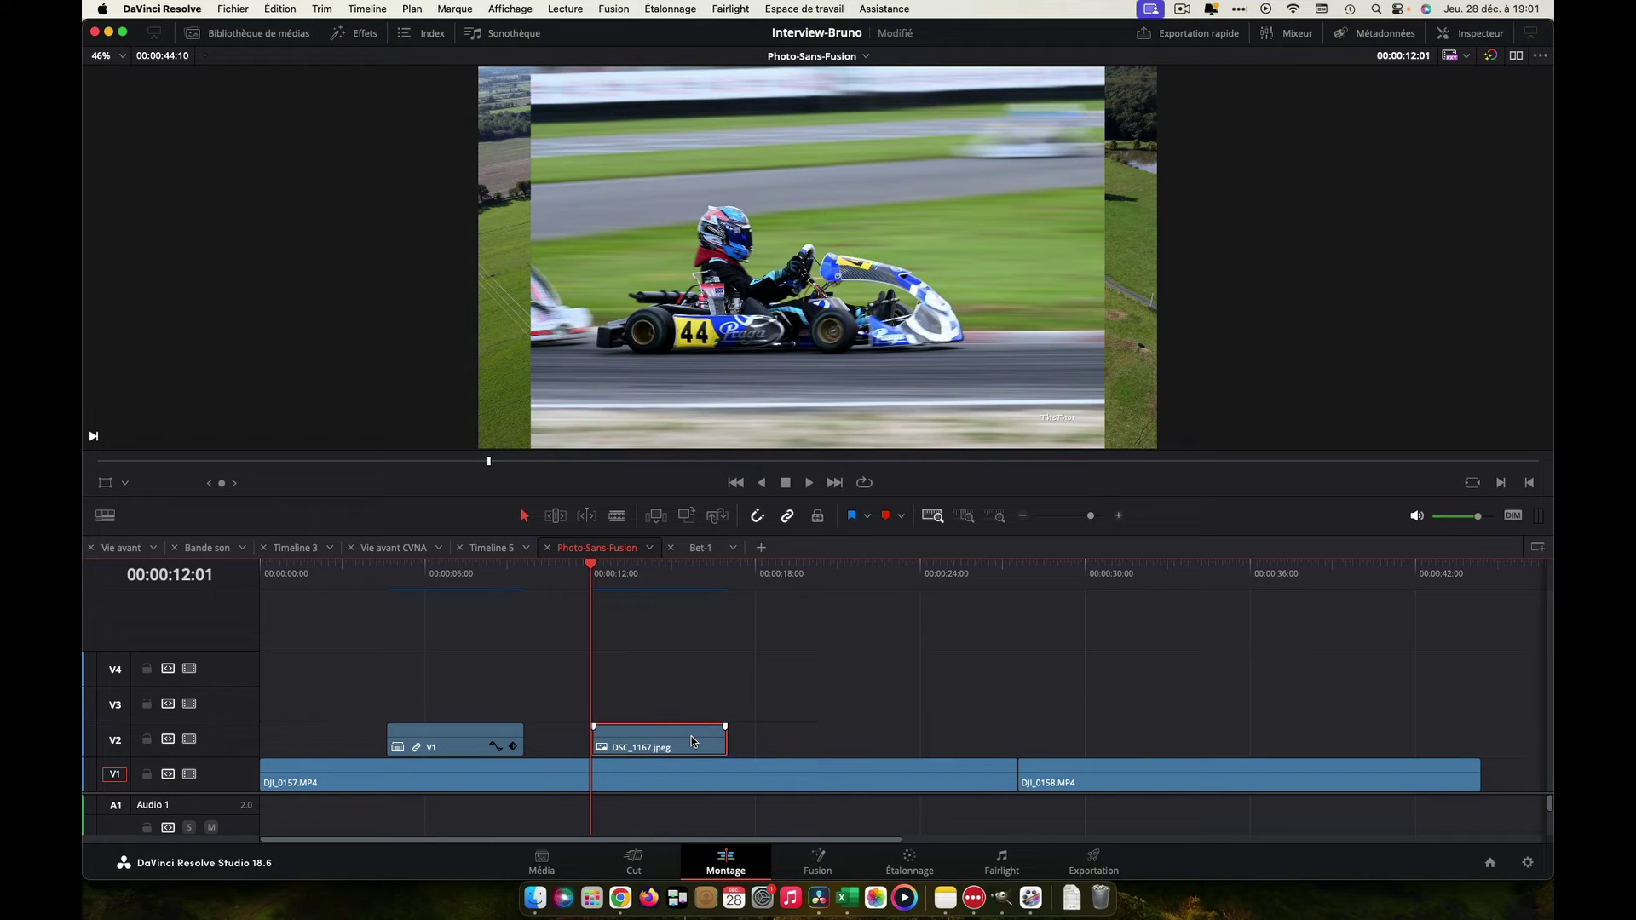
# Add a white Colored Border to the DSC_1167.jpeg still and show its border settings in the Inspector.
pyautogui.click(458, 734)
pyautogui.click(635, 729)
pyautogui.click(365, 34)
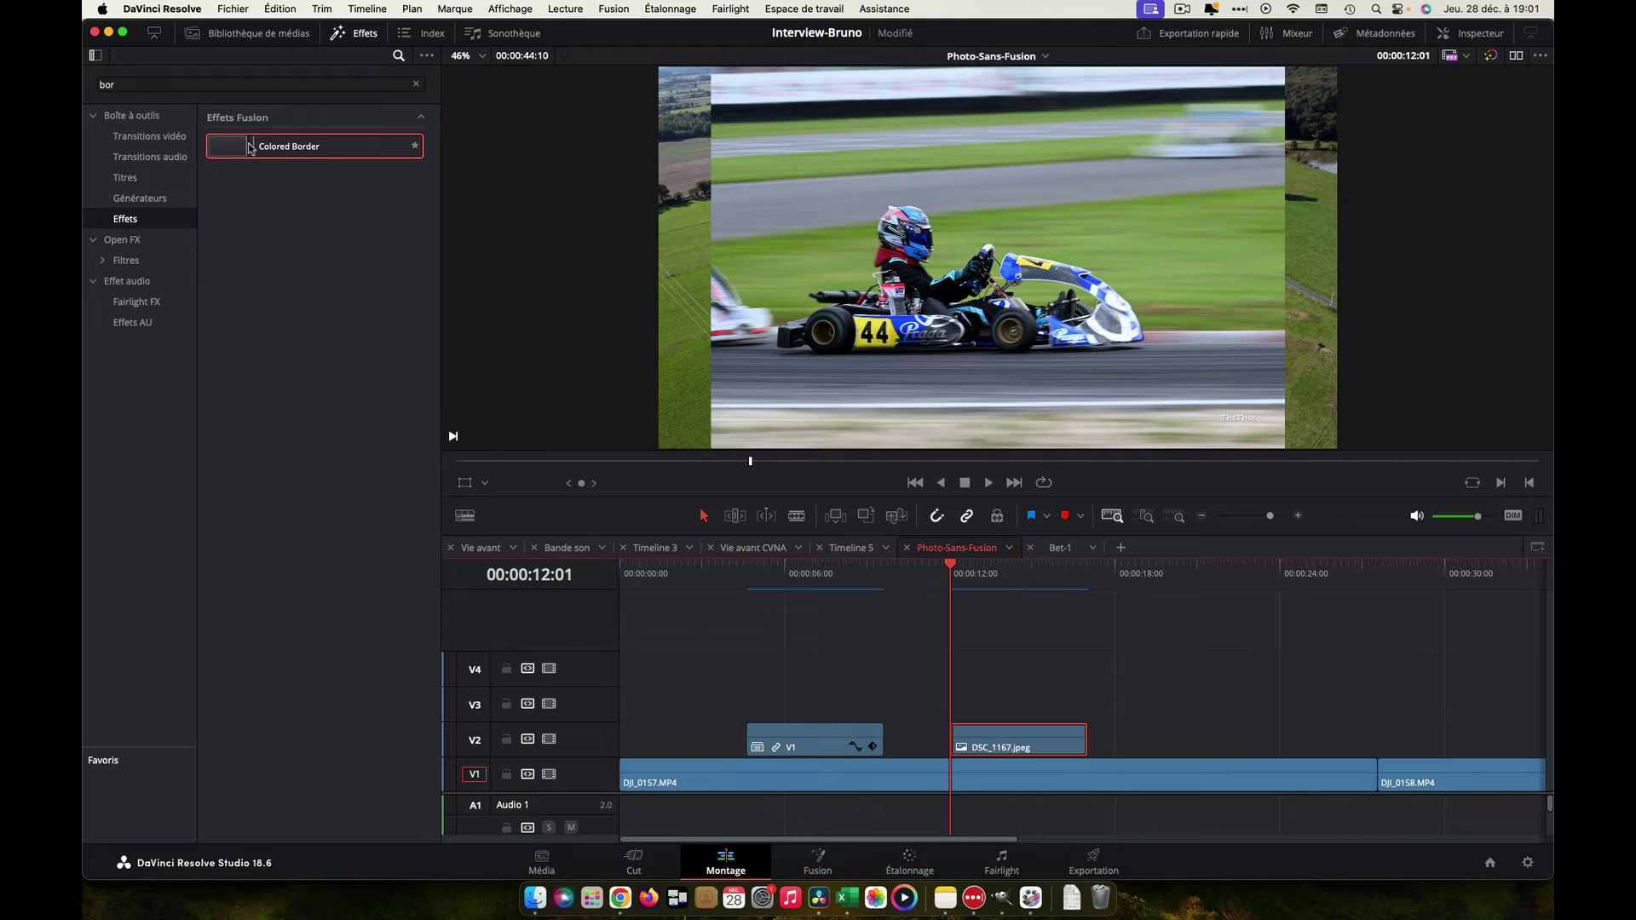
pyautogui.moveTo(250, 149); pyautogui.dragTo(900, 748)
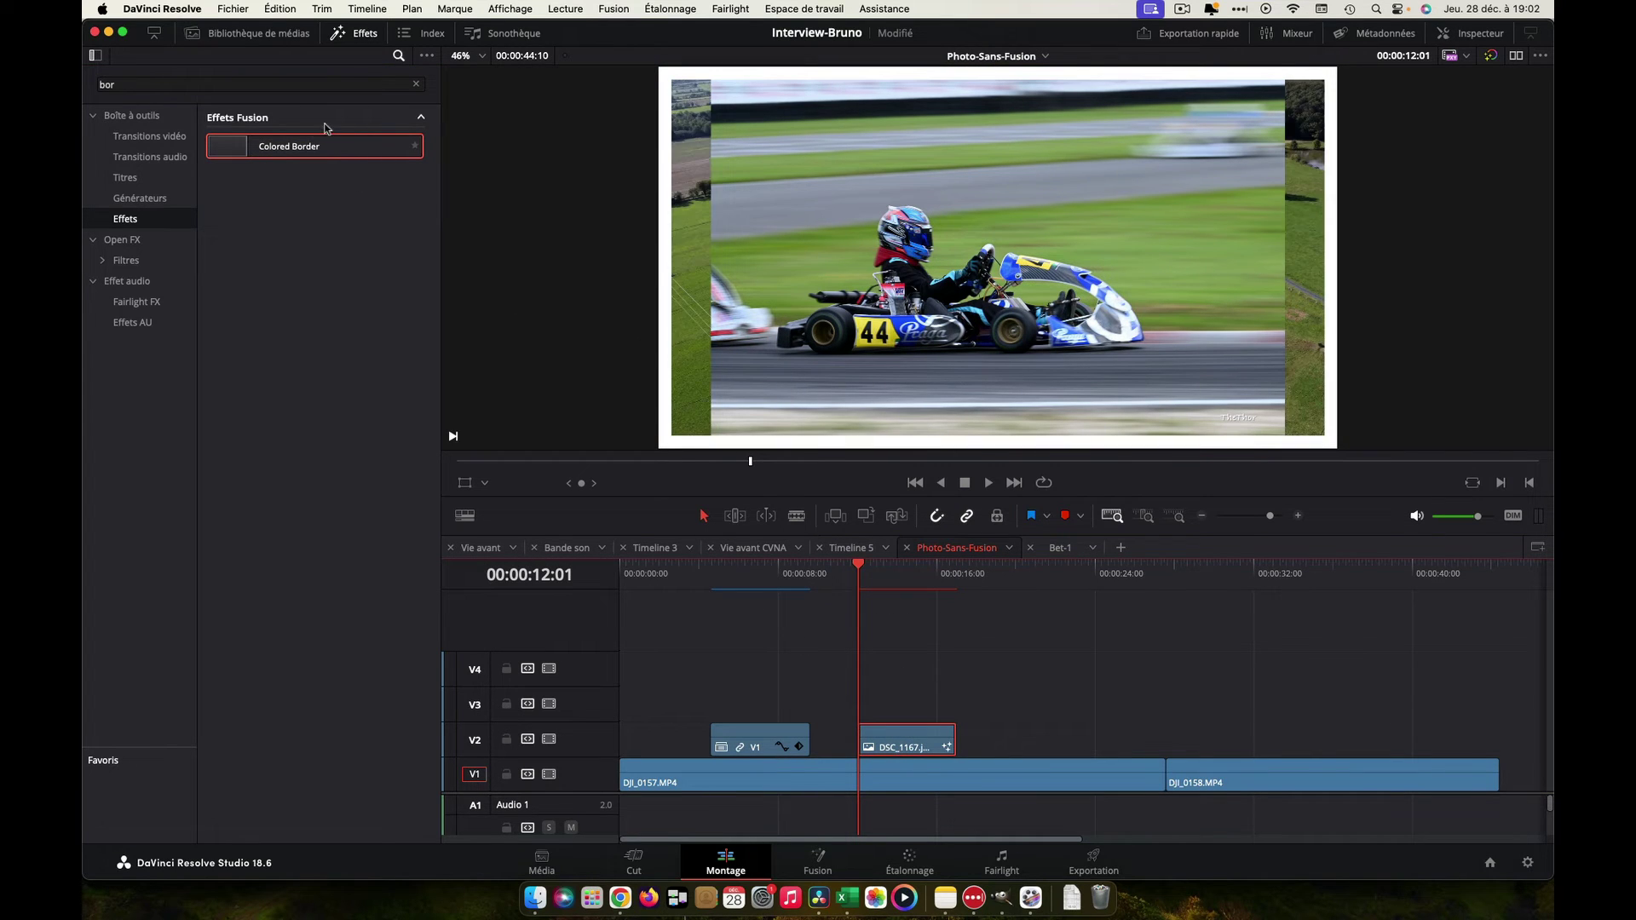
pyautogui.click(358, 36)
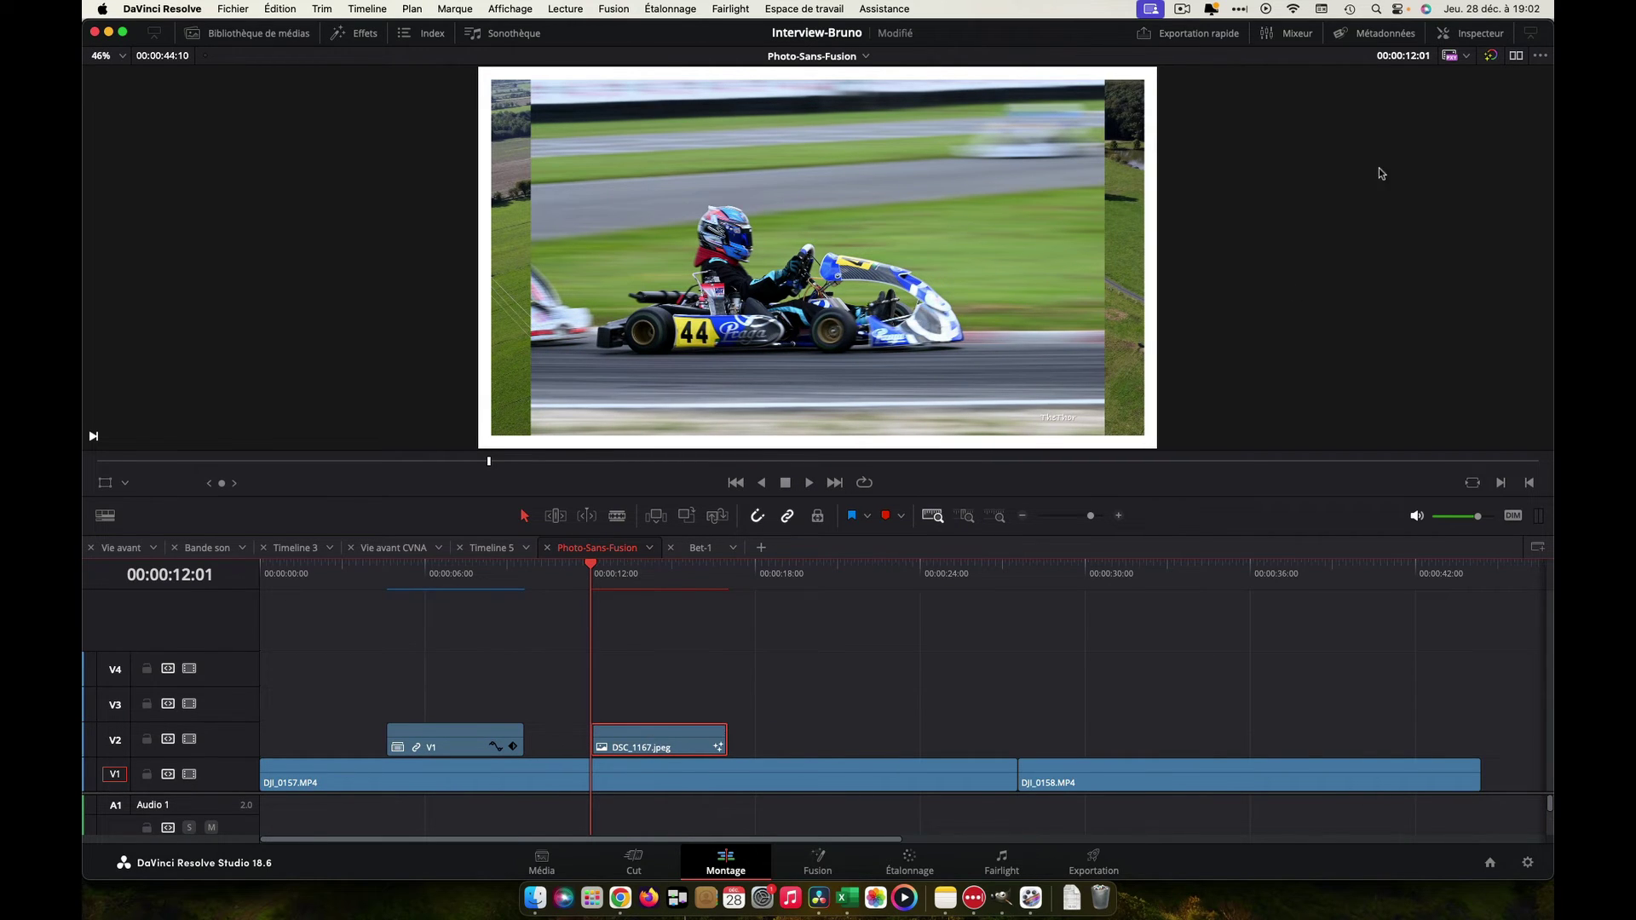
pyautogui.click(1470, 33)
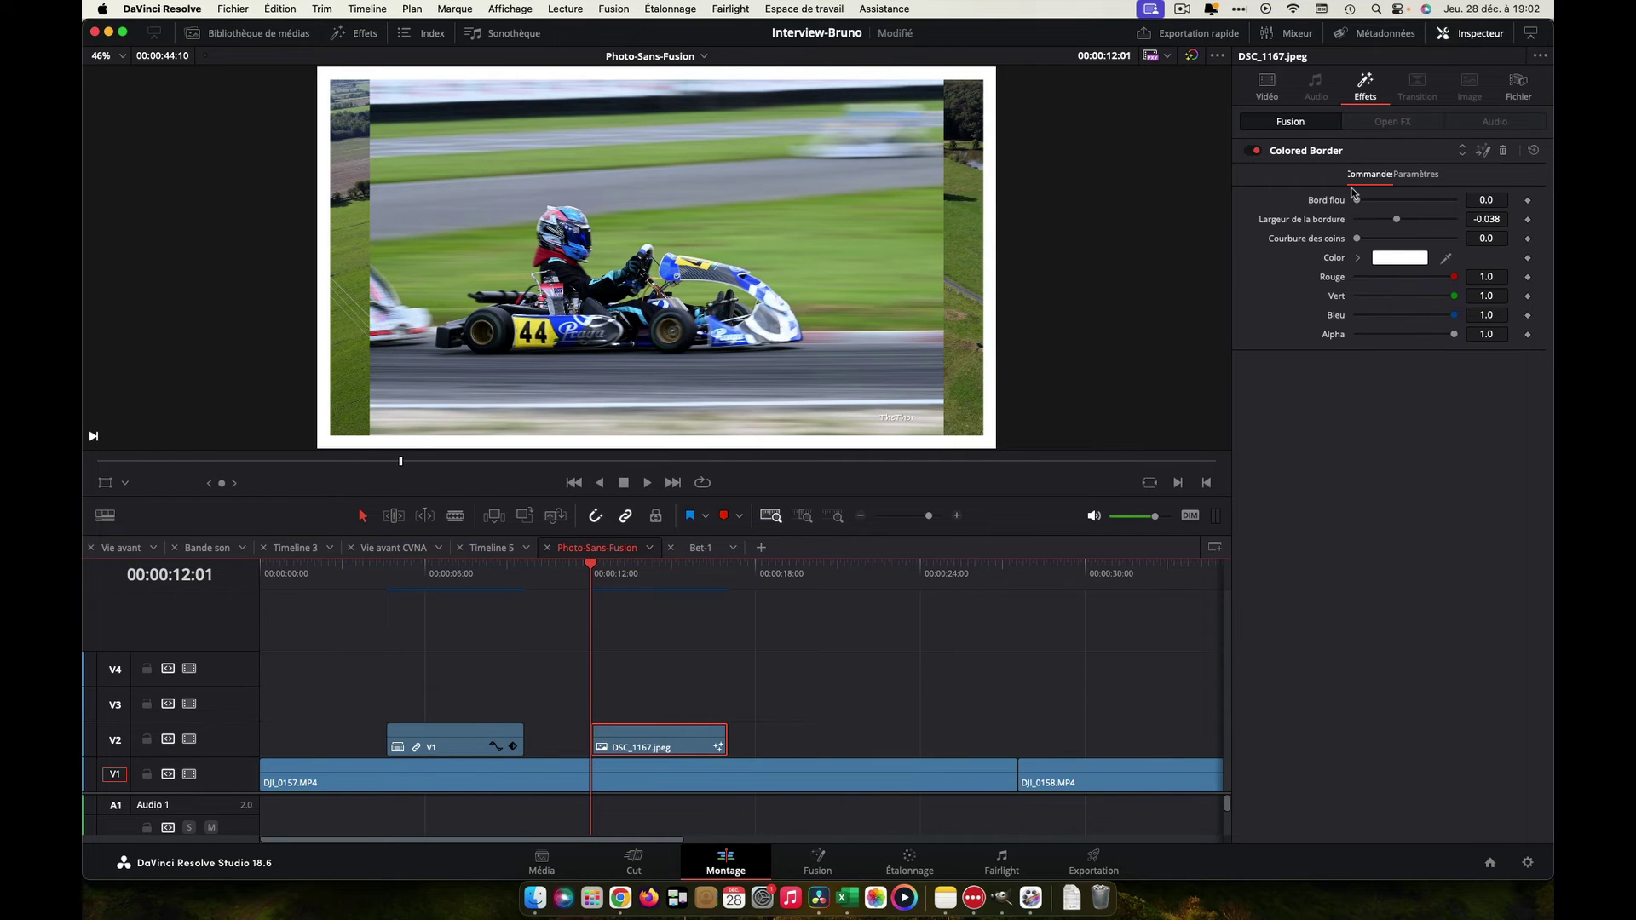
# Zoom the DSC_1167 kart photo to 1.150 and turn it into a compound clip named P1.
pyautogui.click(1267, 85)
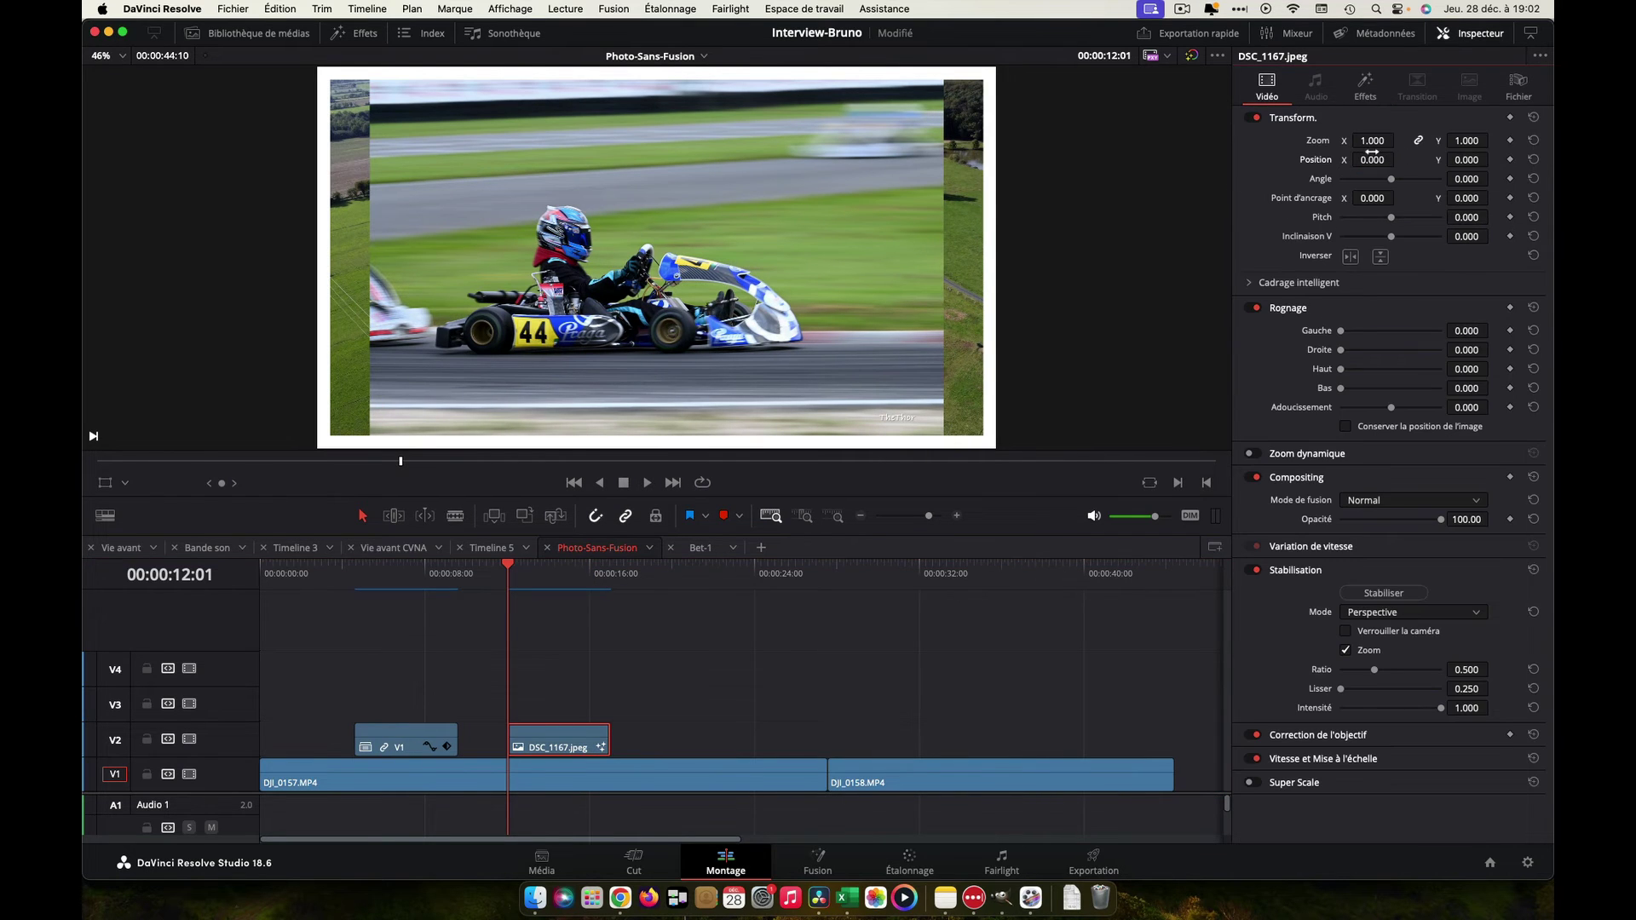
pyautogui.moveTo(1318, 141); pyautogui.dragTo(1399, 140)
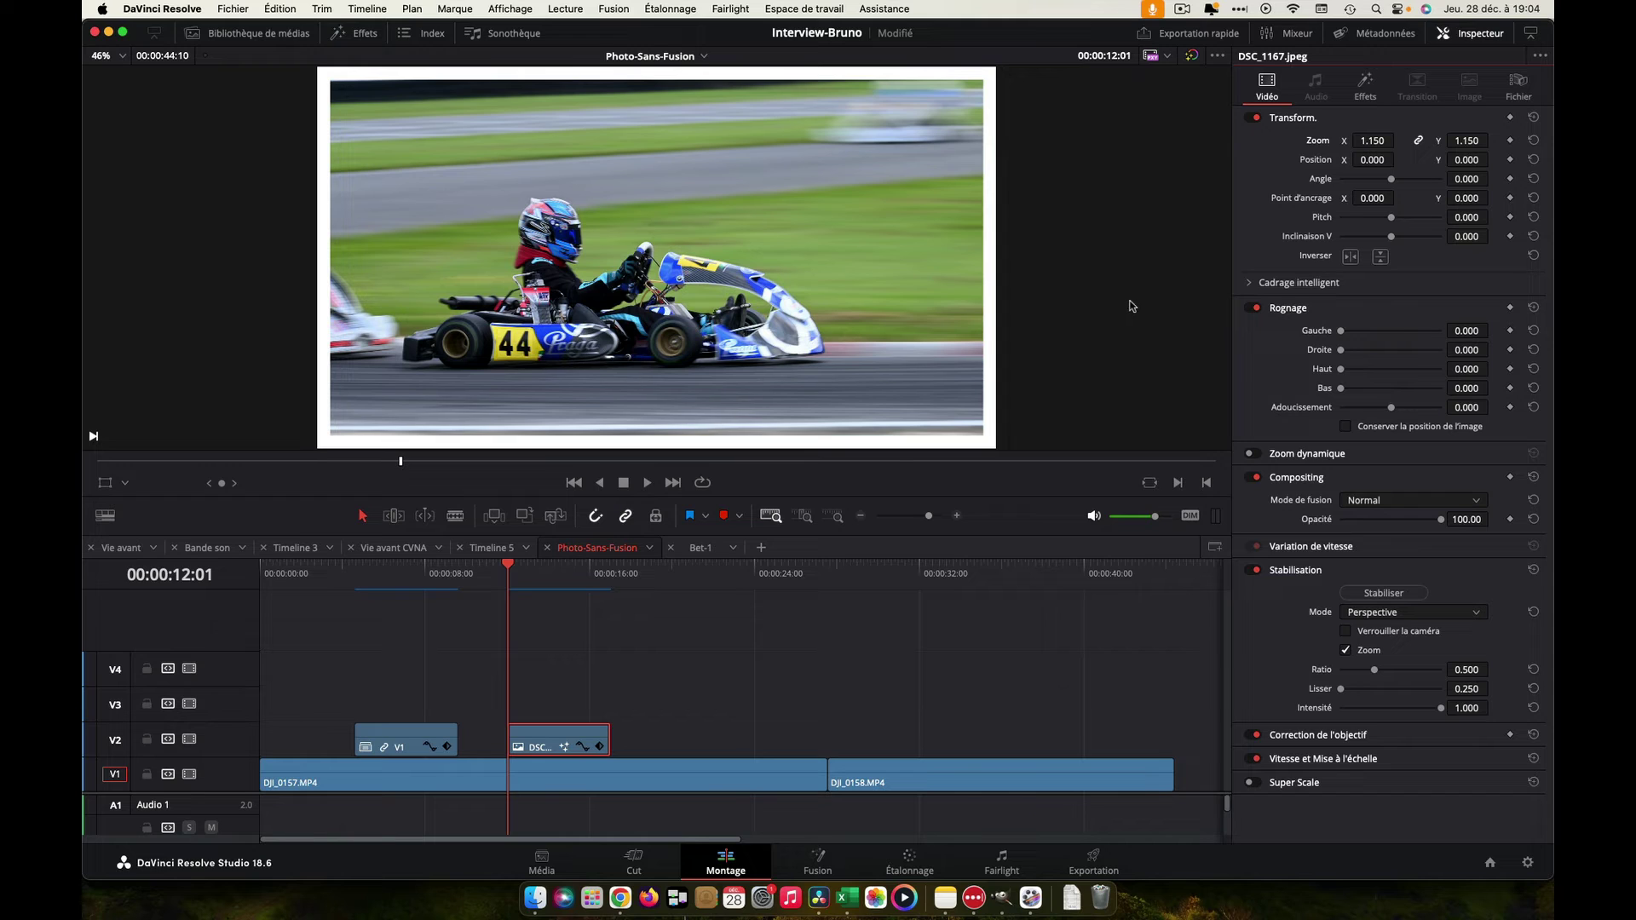
pyautogui.rightClick(561, 743)
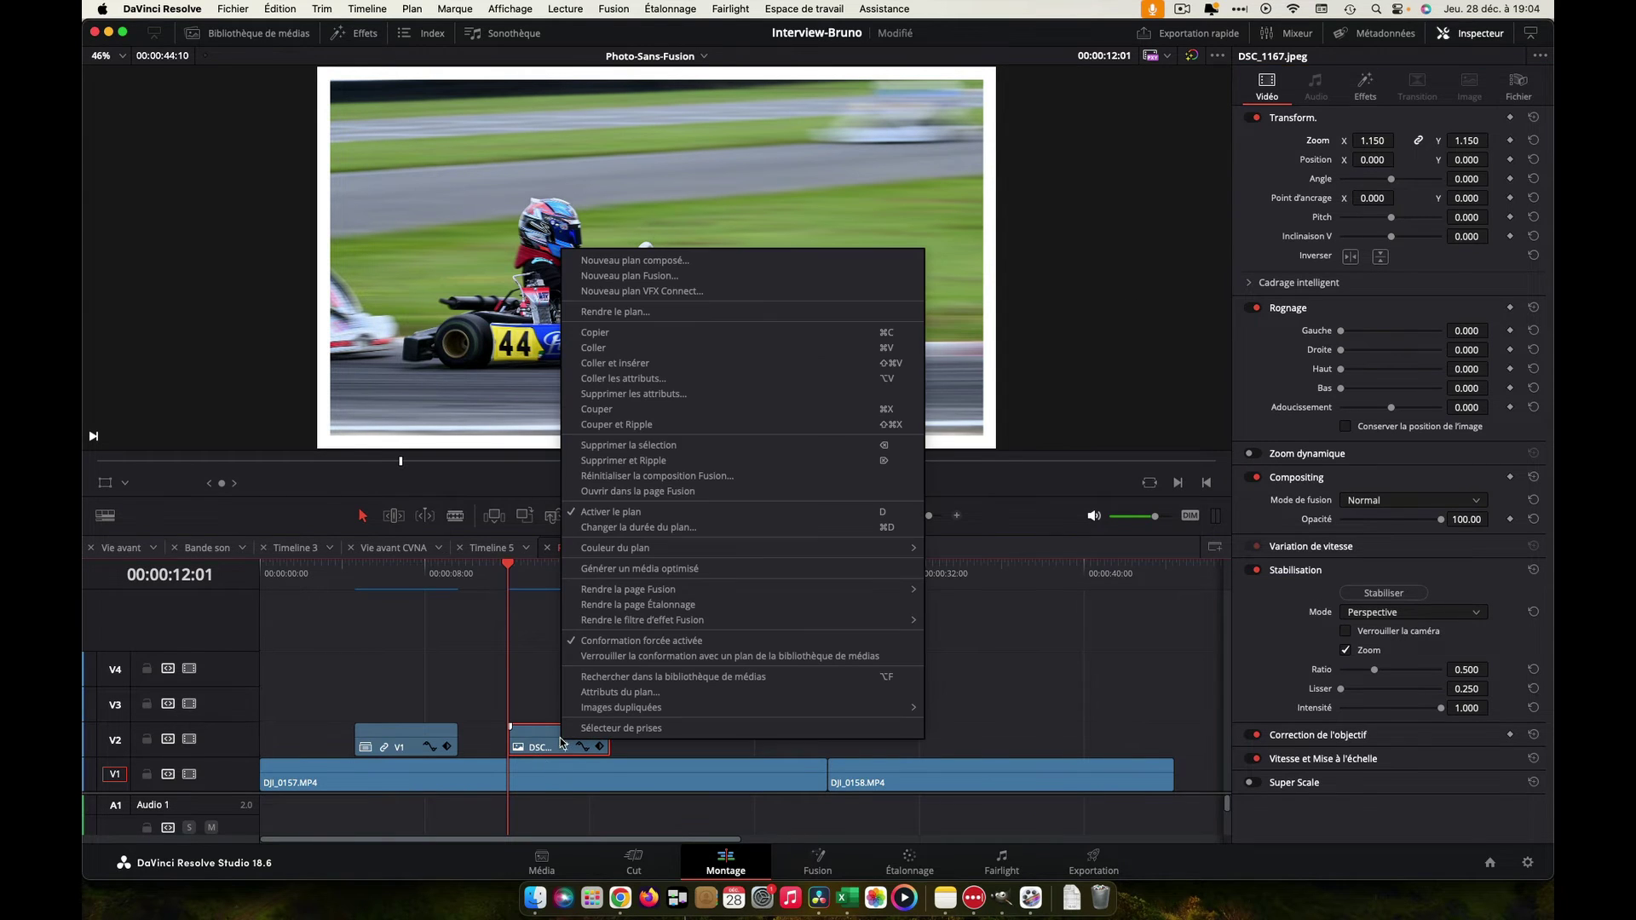
pyautogui.click(640, 263)
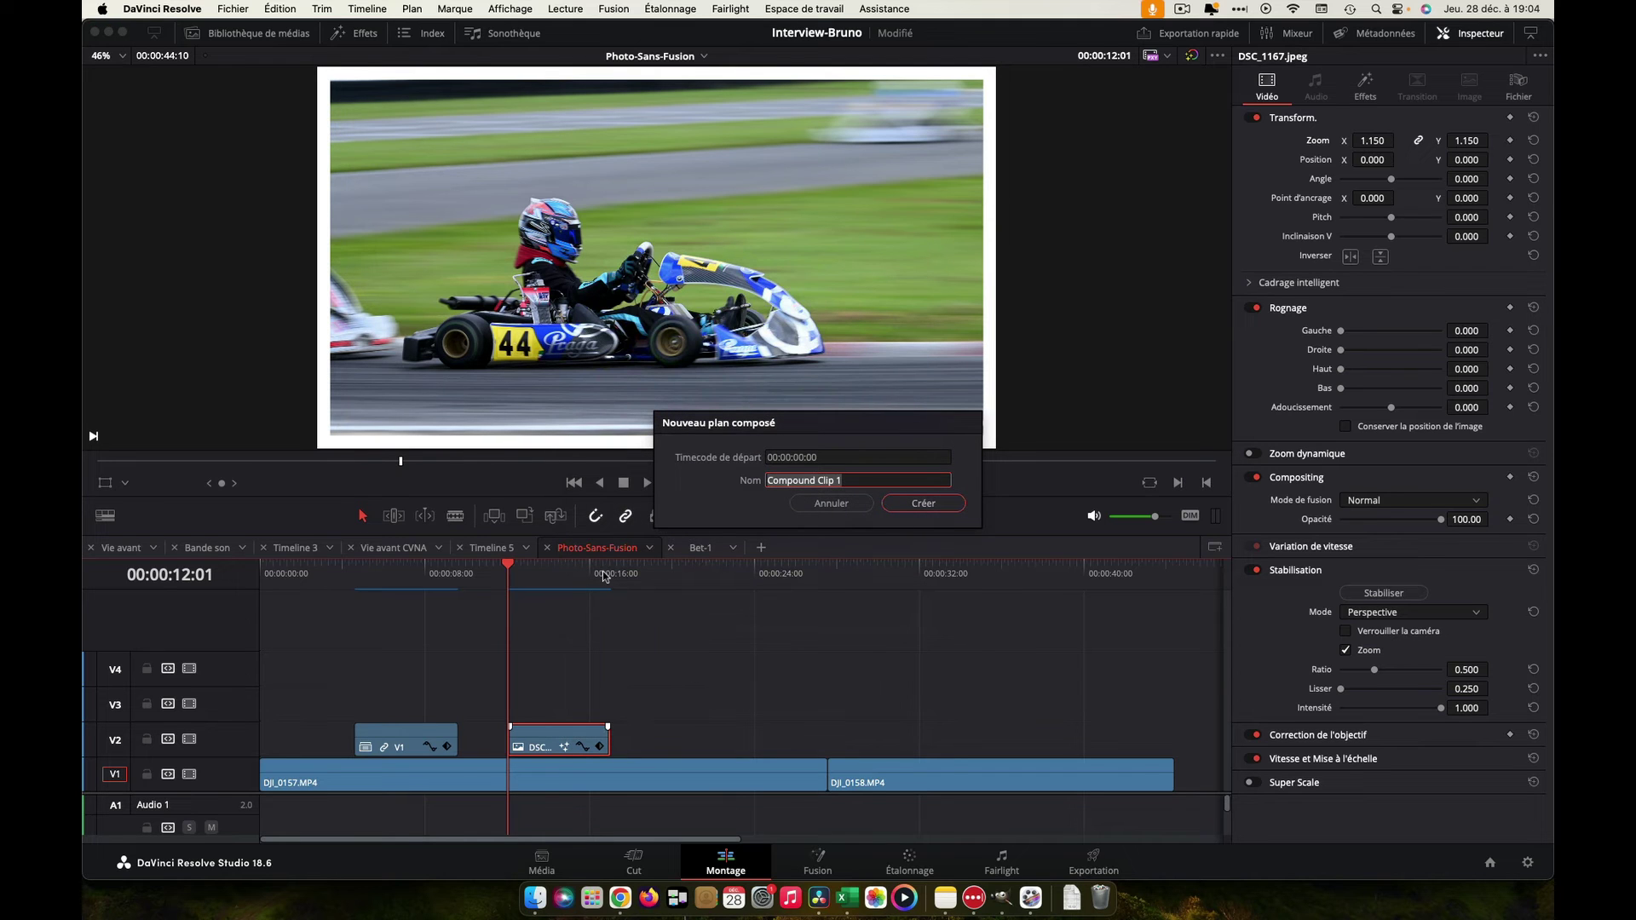
pyautogui.write('P1')
pyautogui.press('Return')
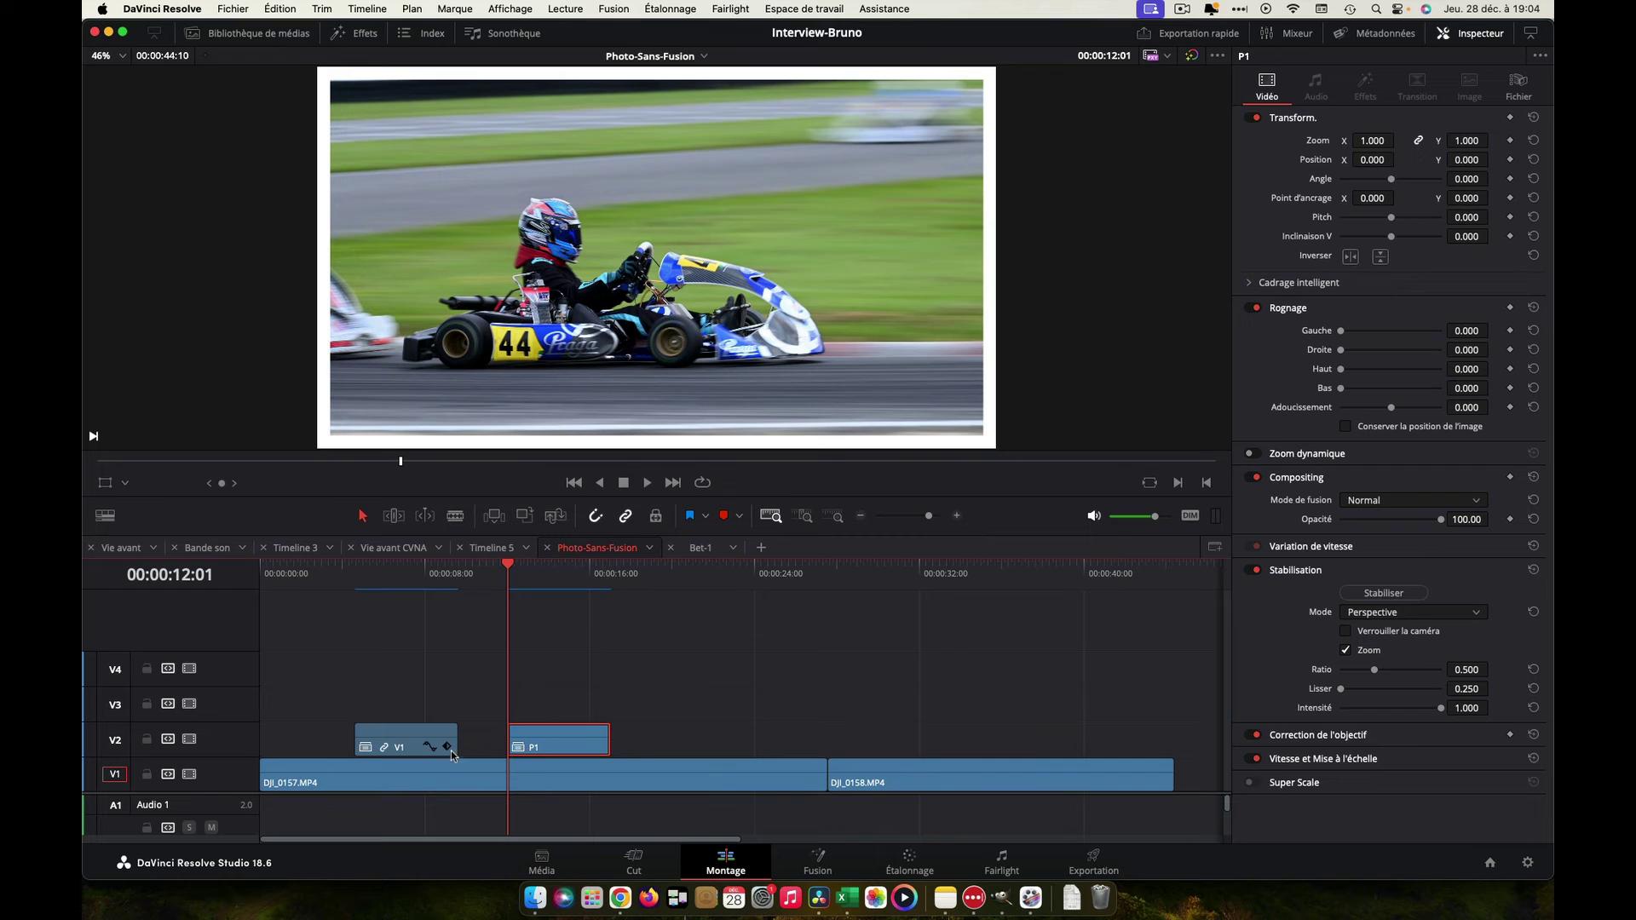
pyautogui.click(416, 741)
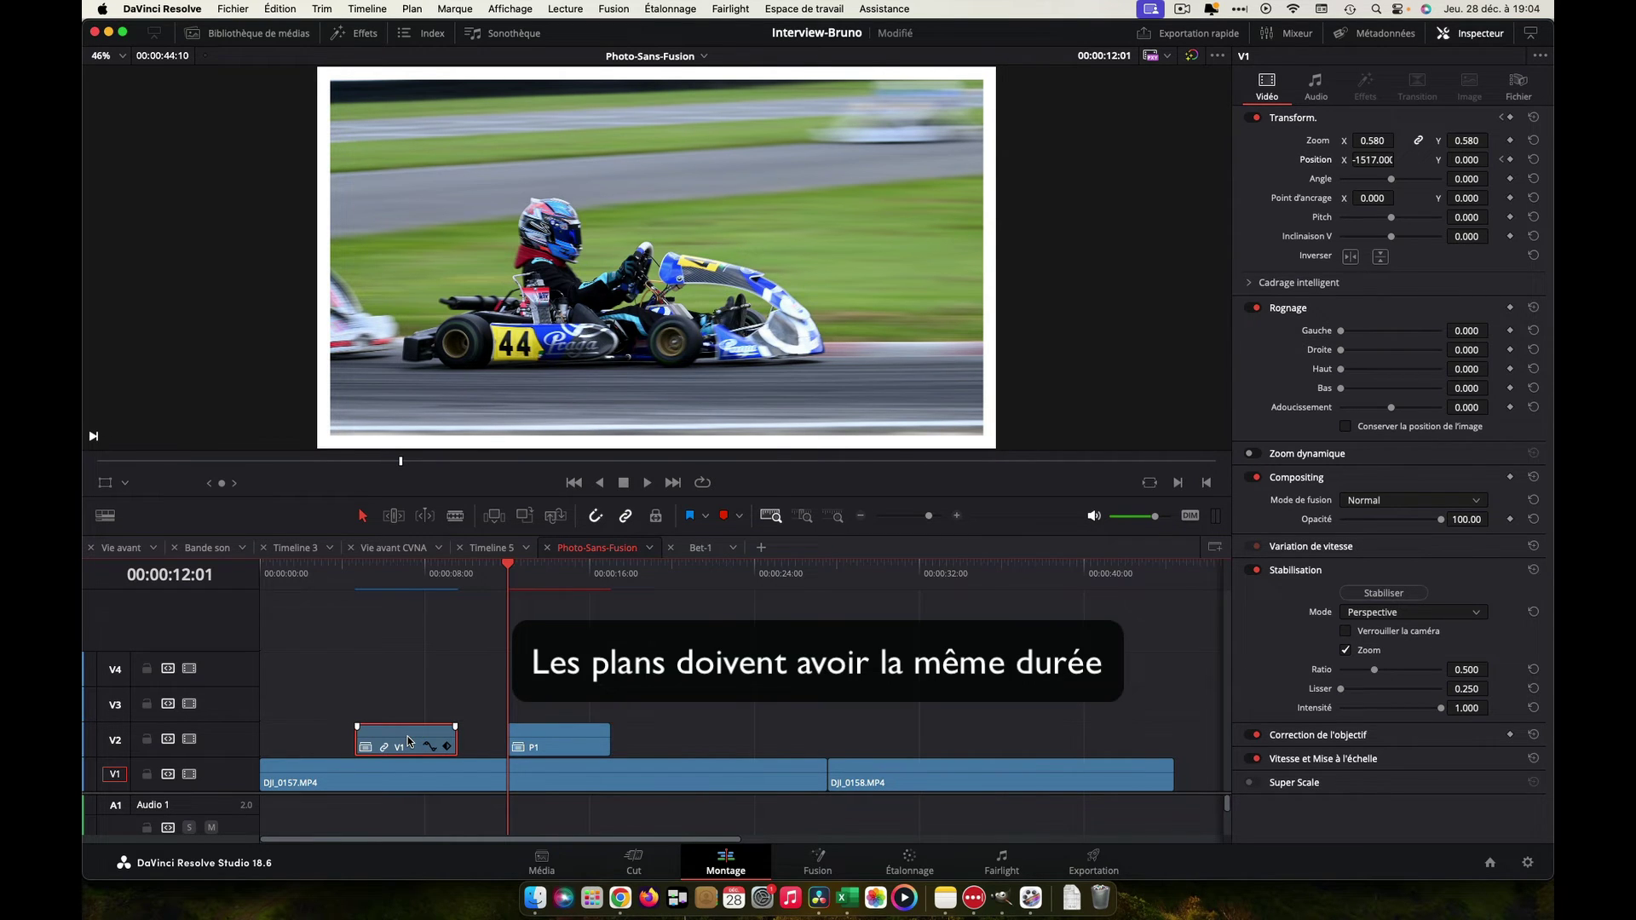
# Copy the V1 clip and paste its Position and Zoom attributes onto P1.
pyautogui.rightClick(409, 741)
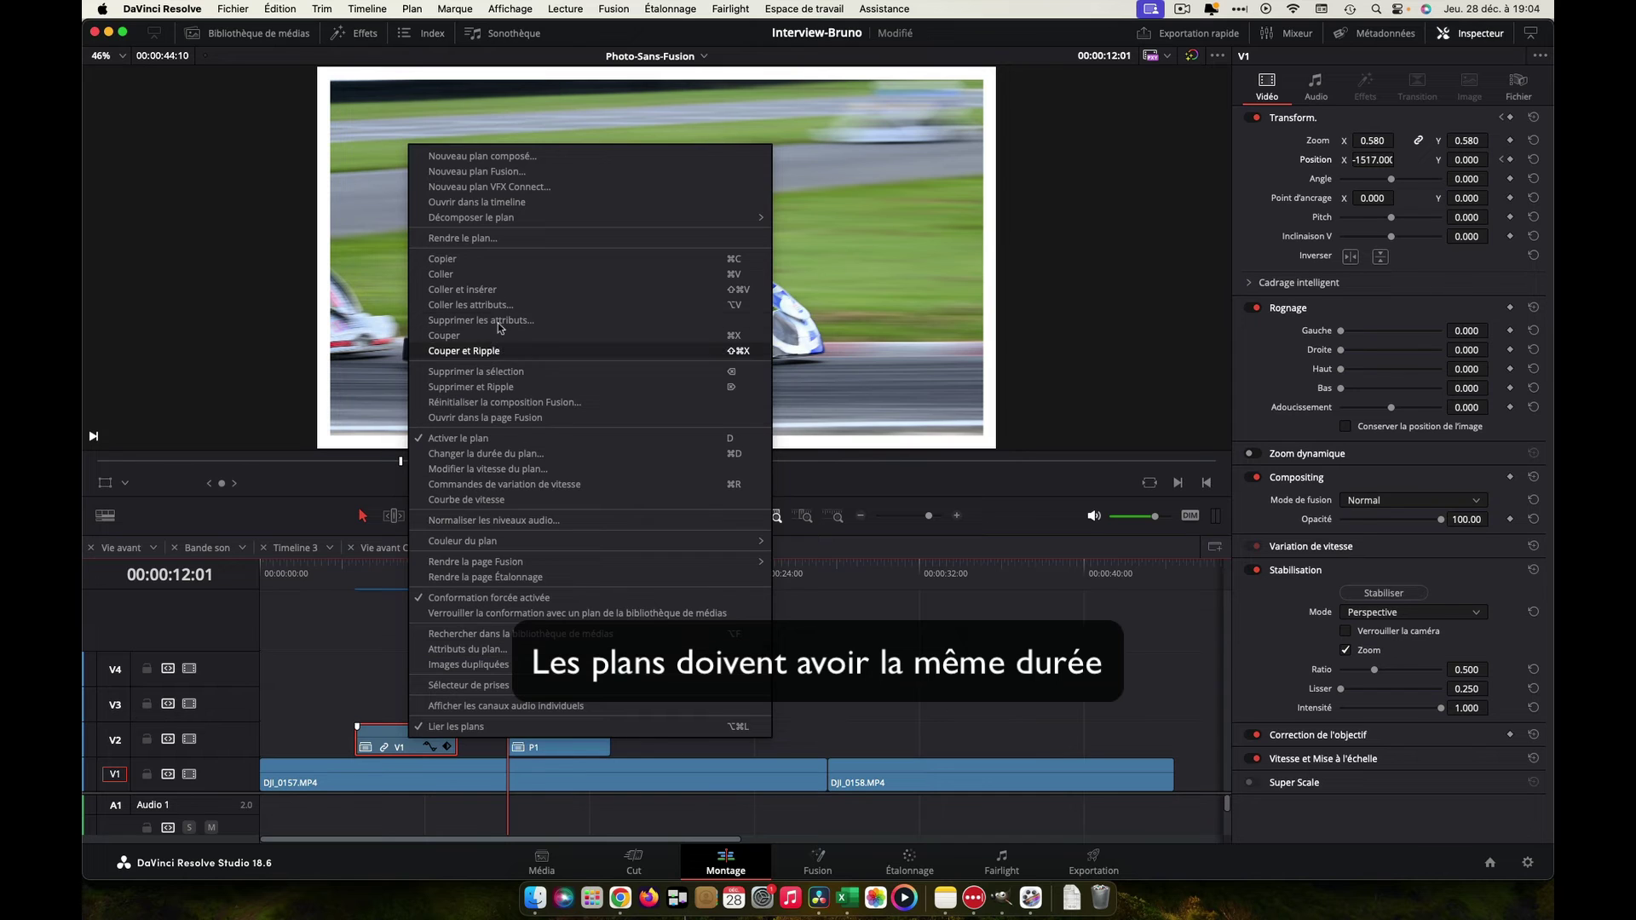
pyautogui.click(461, 259)
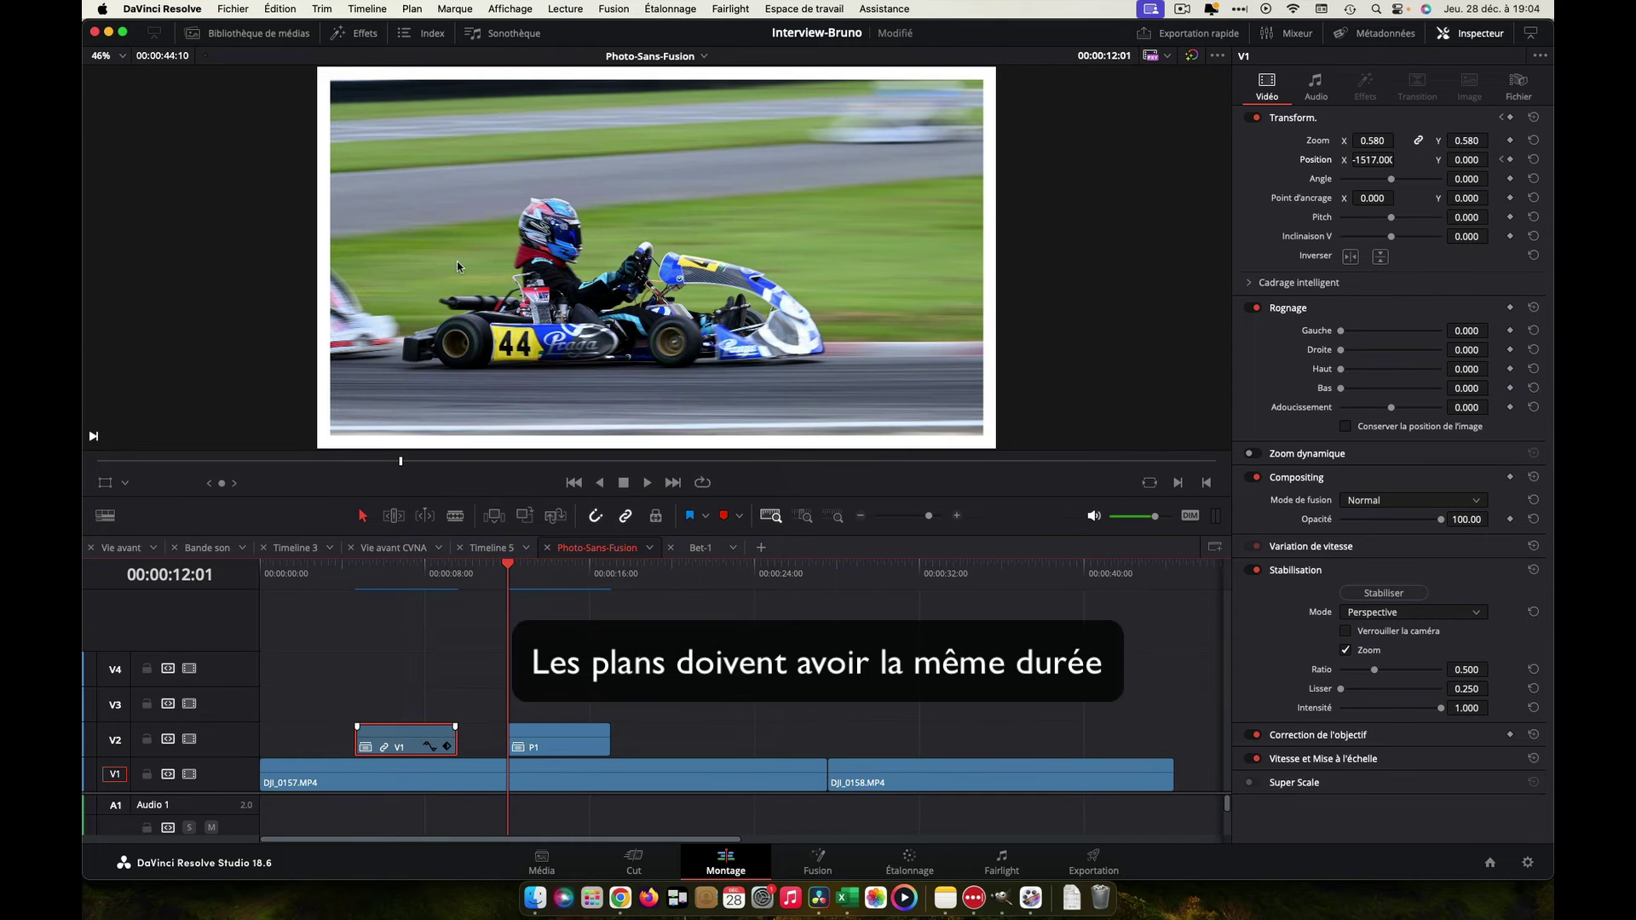
pyautogui.click(559, 753)
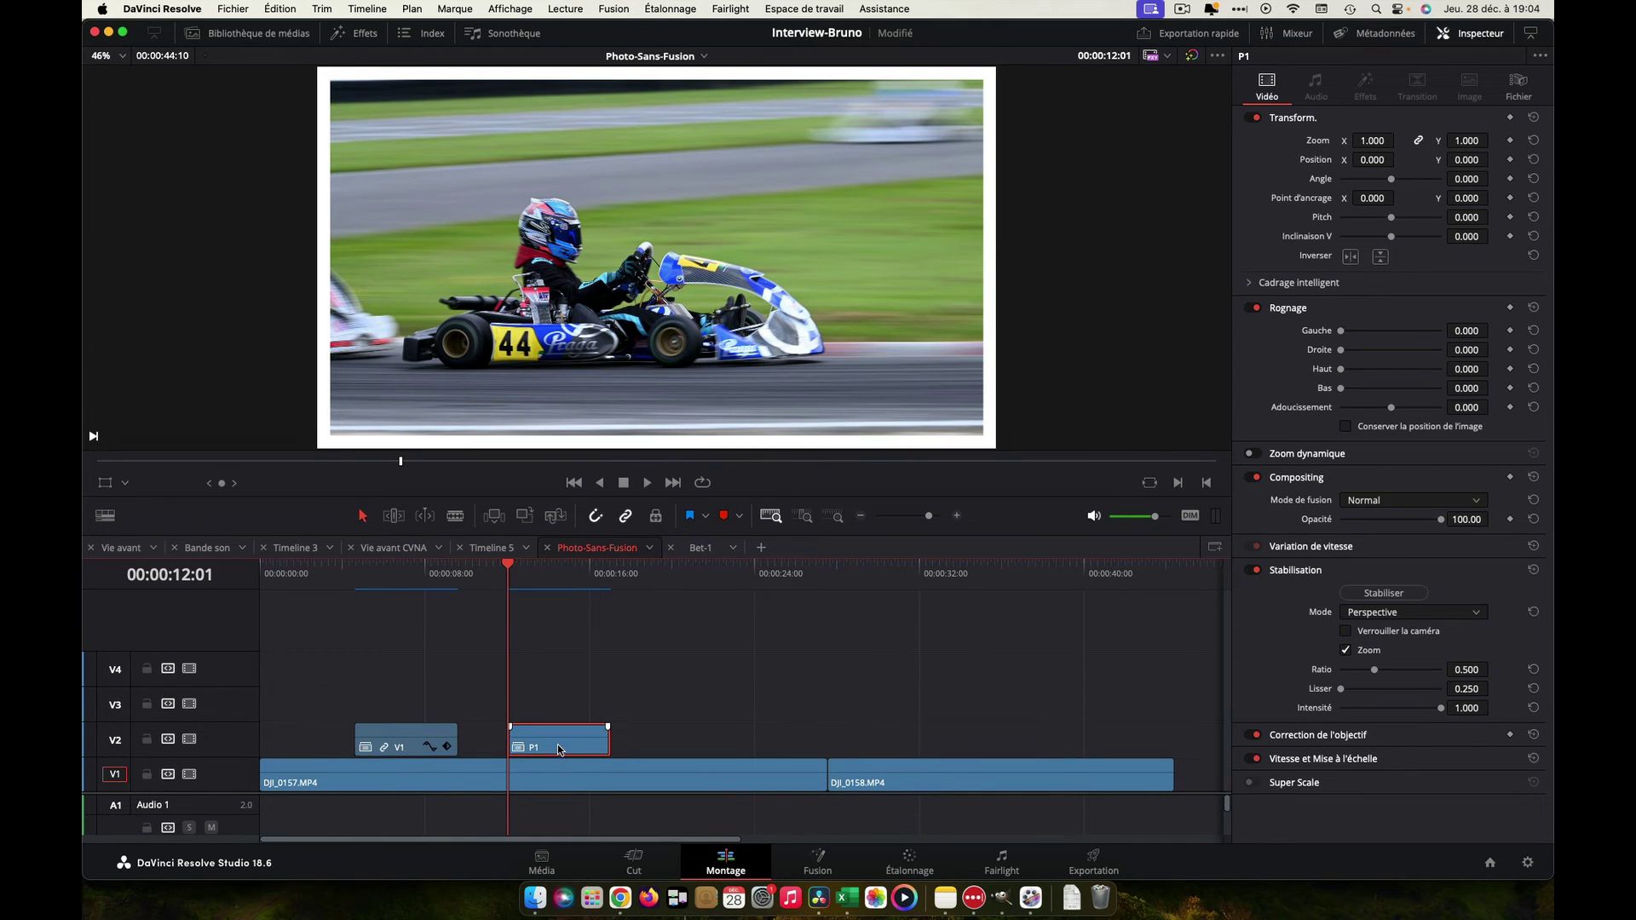
pyautogui.rightClick(559, 750)
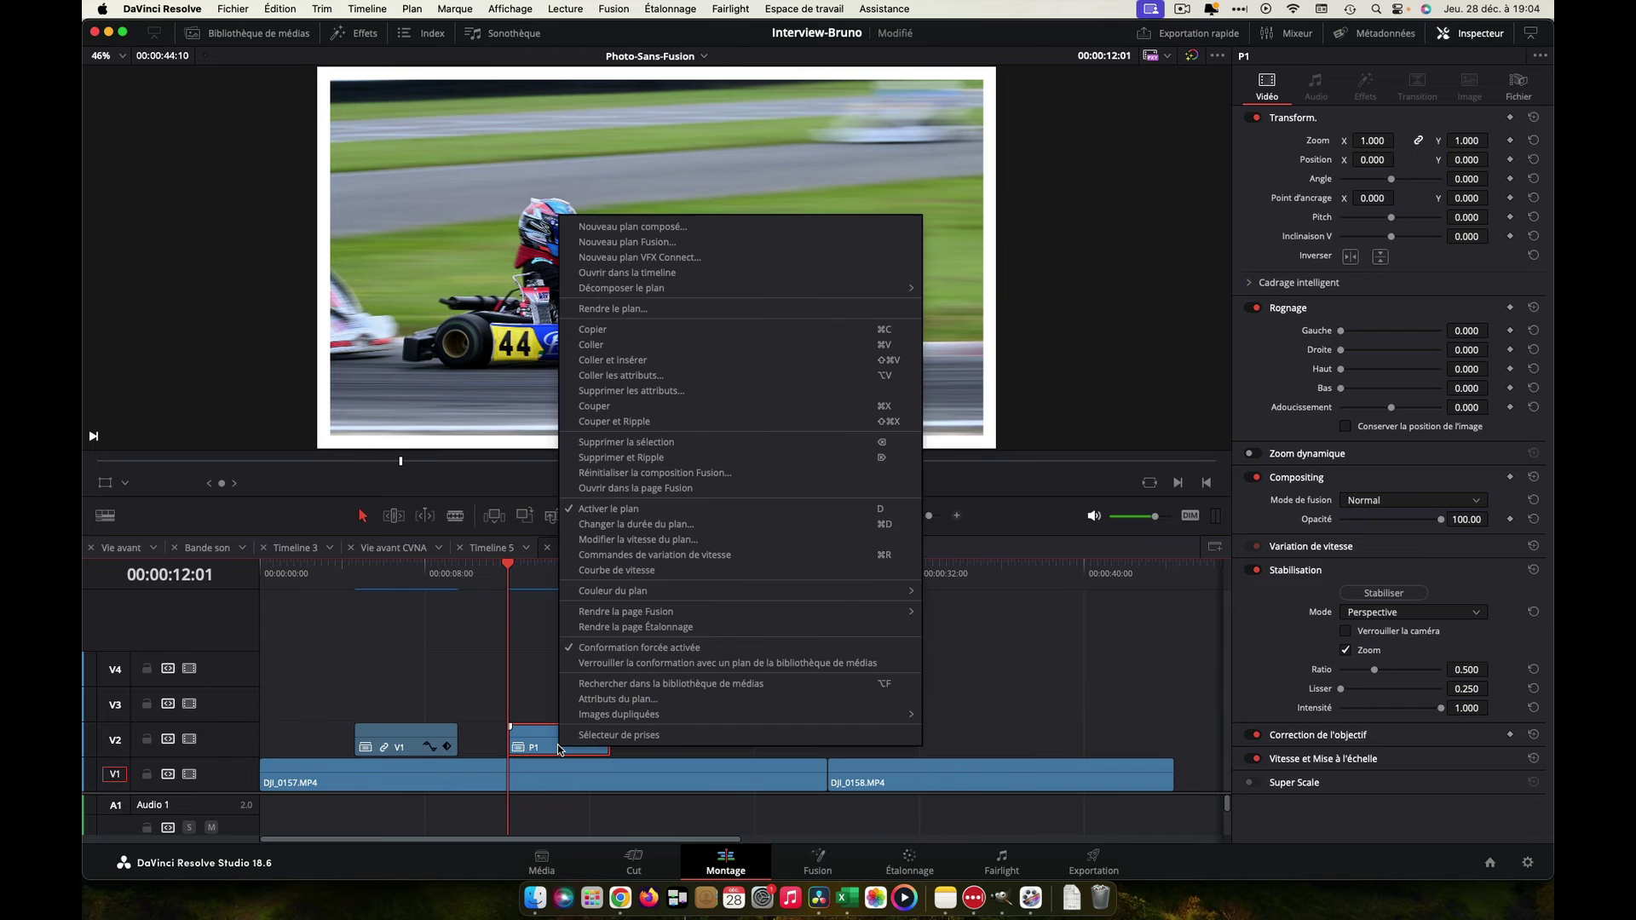
pyautogui.click(644, 375)
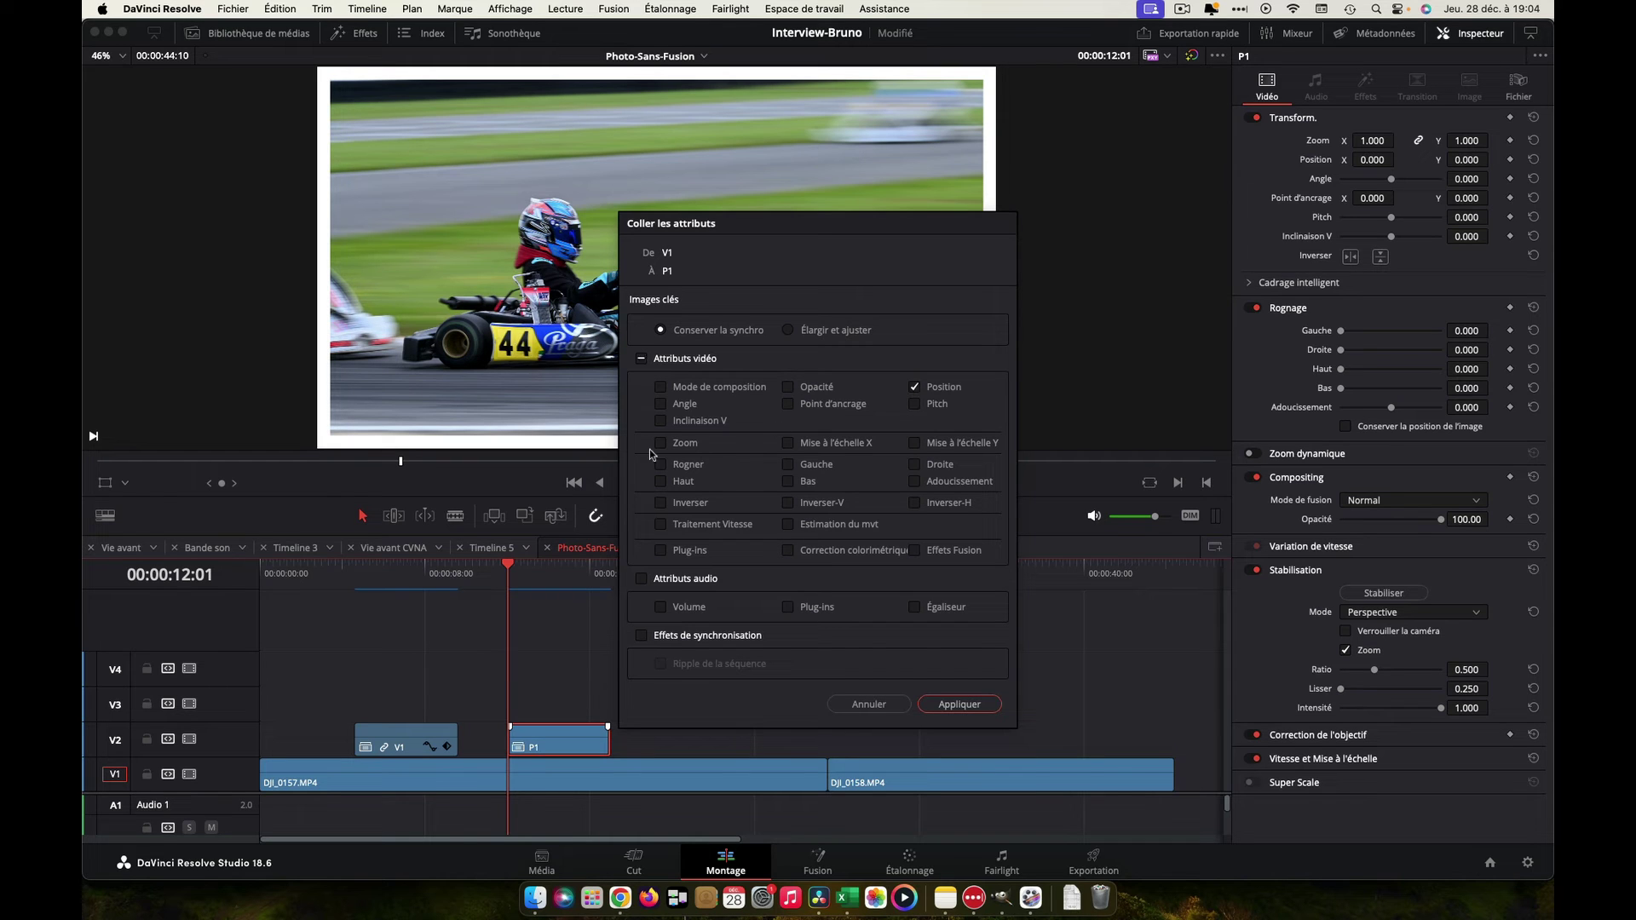
pyautogui.click(960, 706)
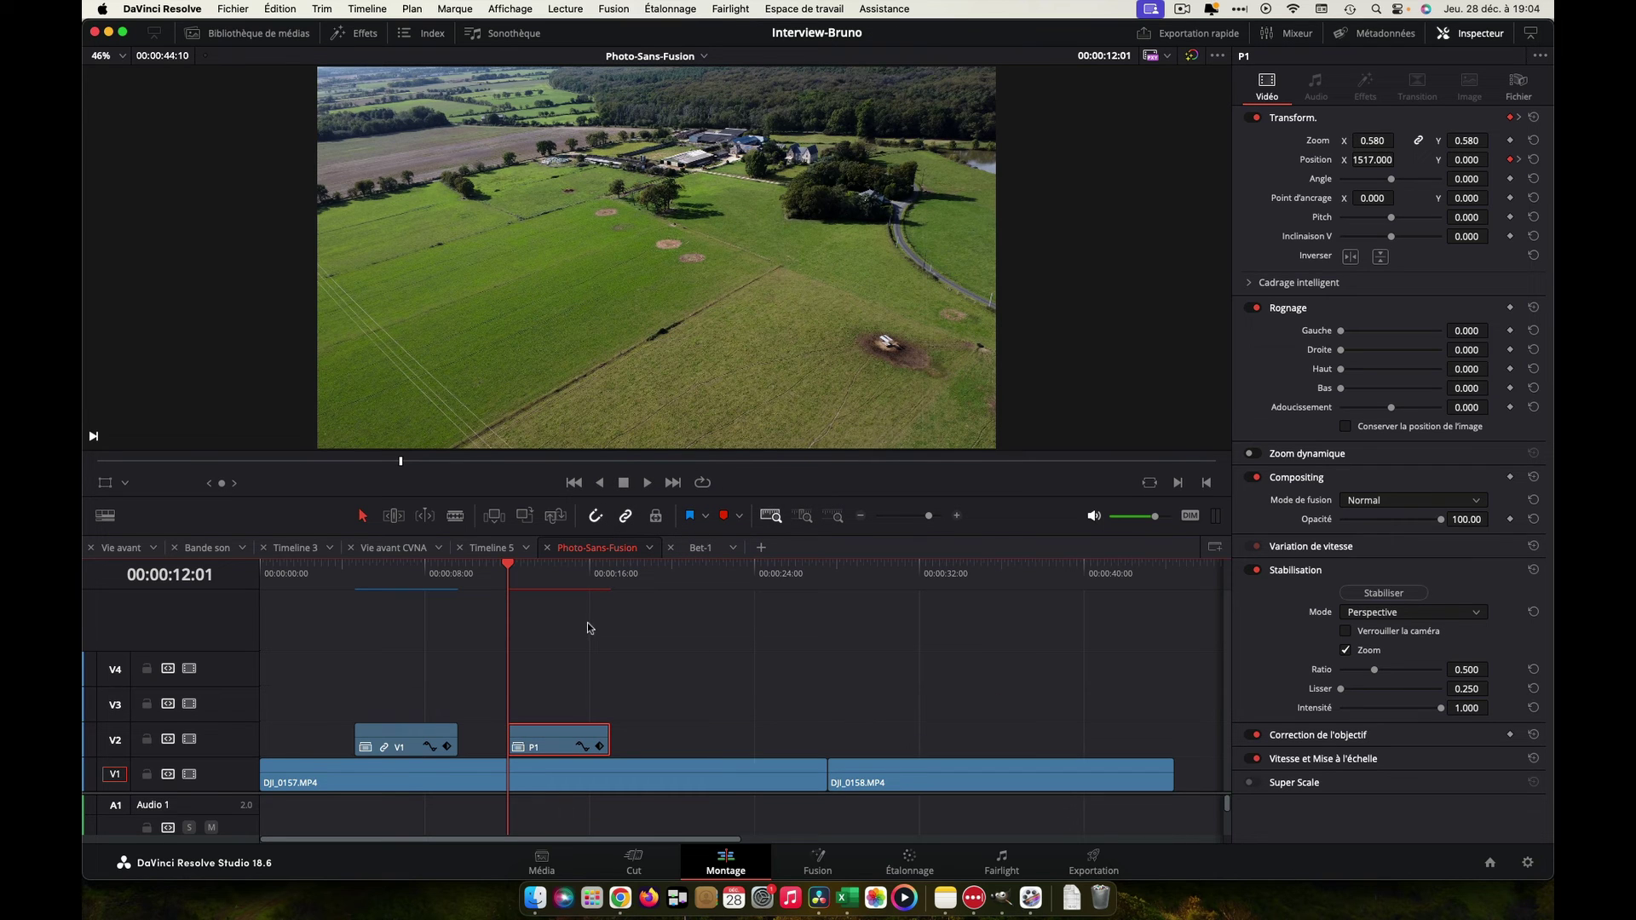
# Play back the animation, then move P1 up to track V3 overlapping V1.
pyautogui.press('space')
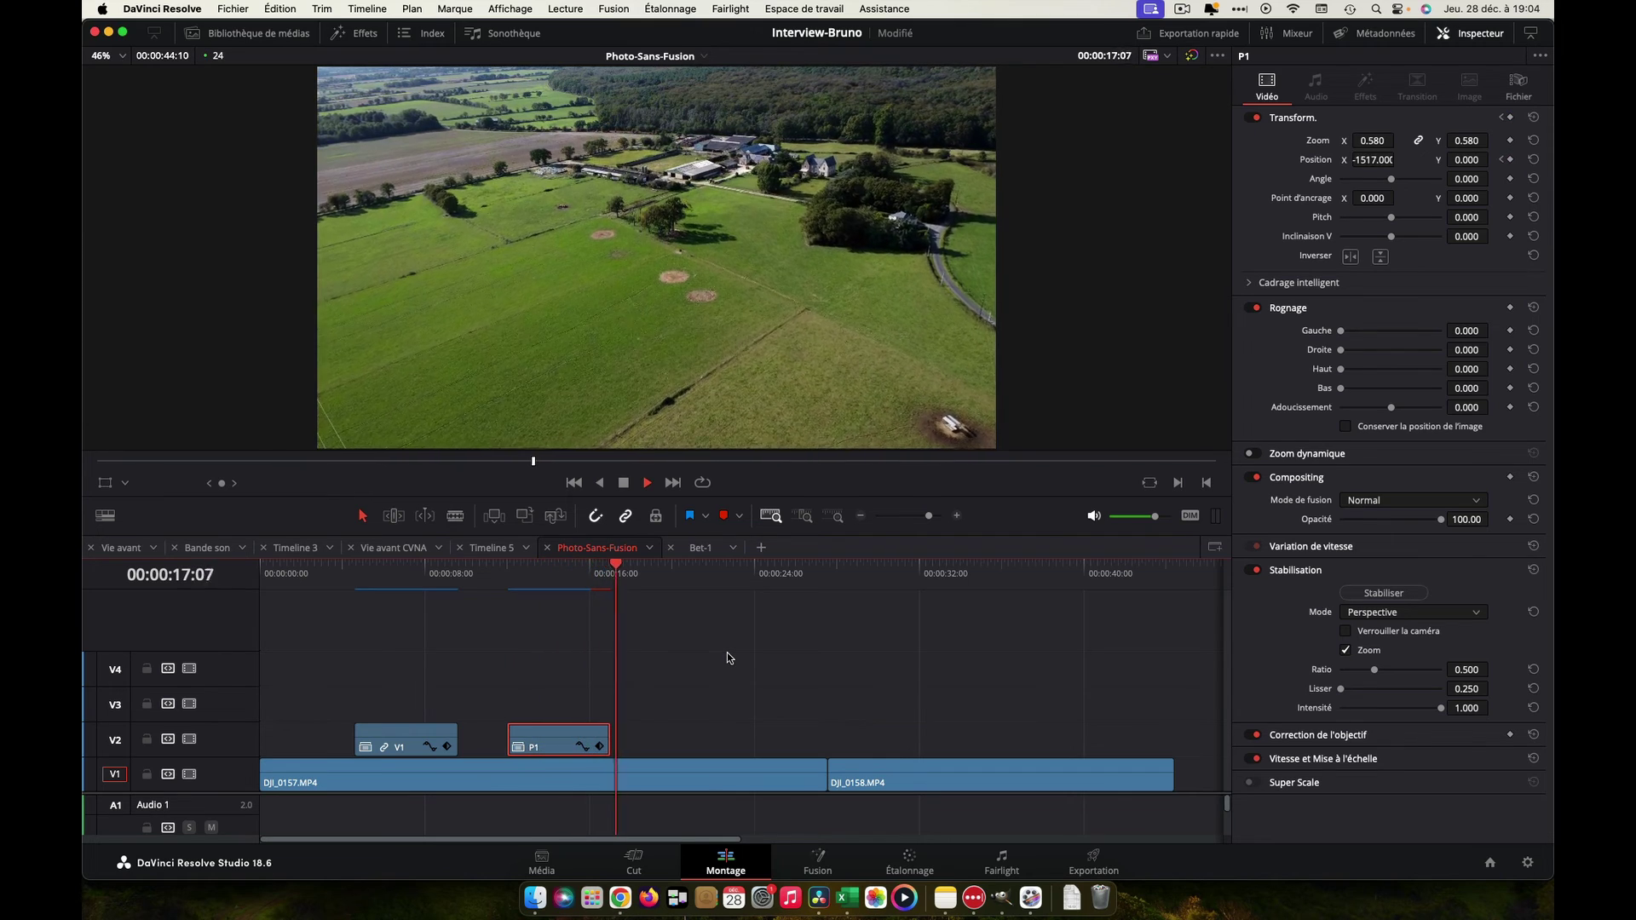
pyautogui.press('space')
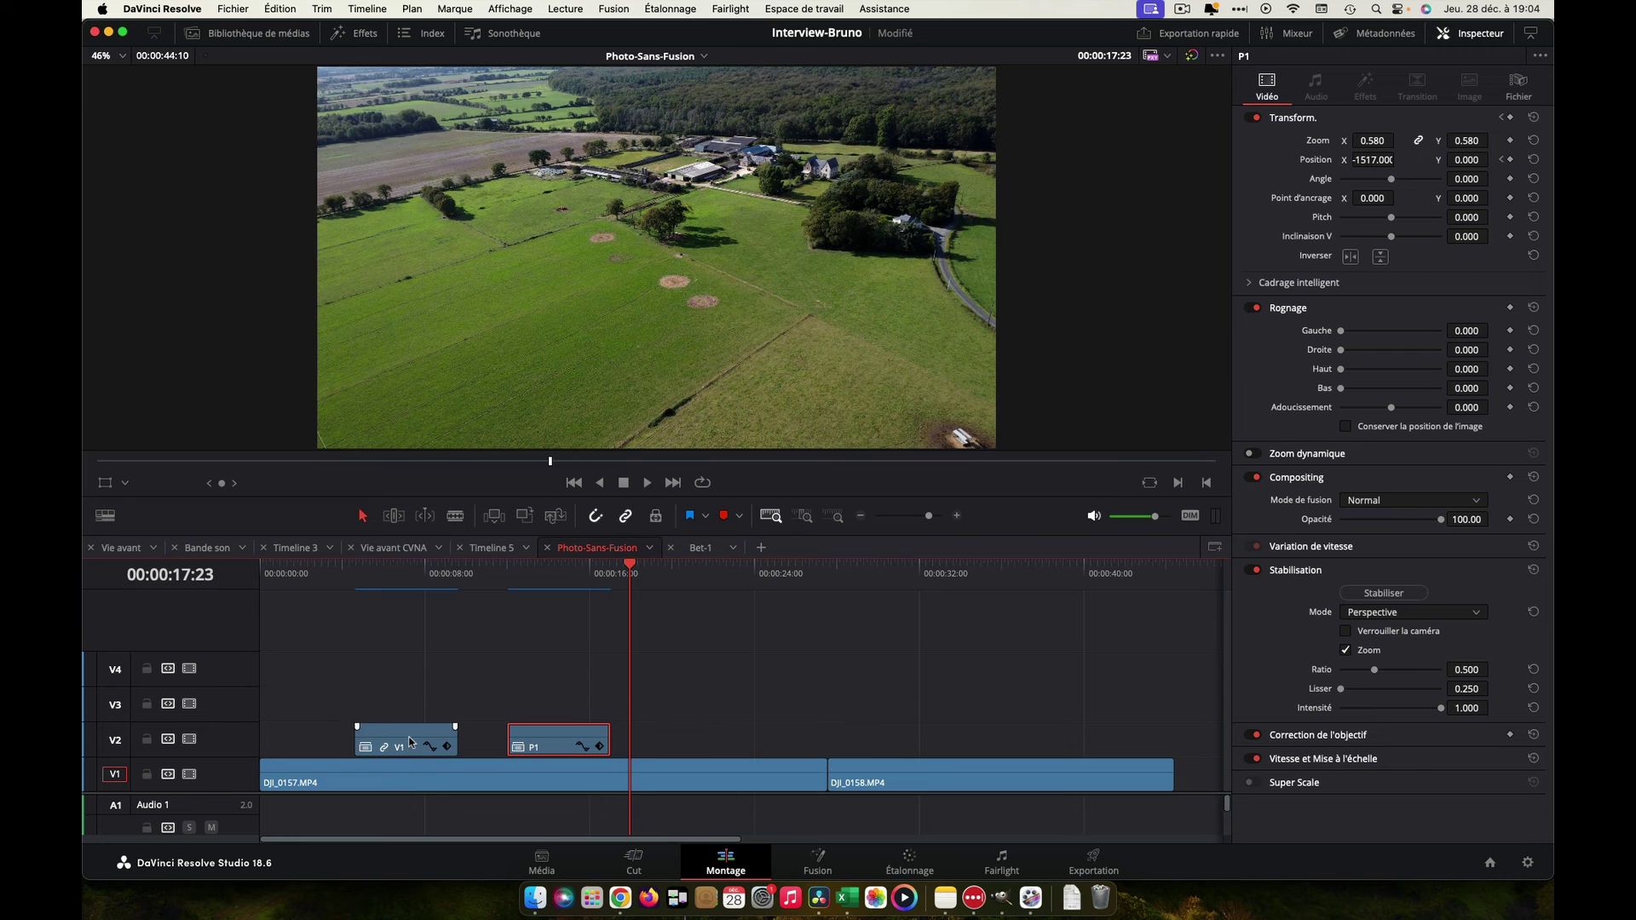
pyautogui.click(410, 742)
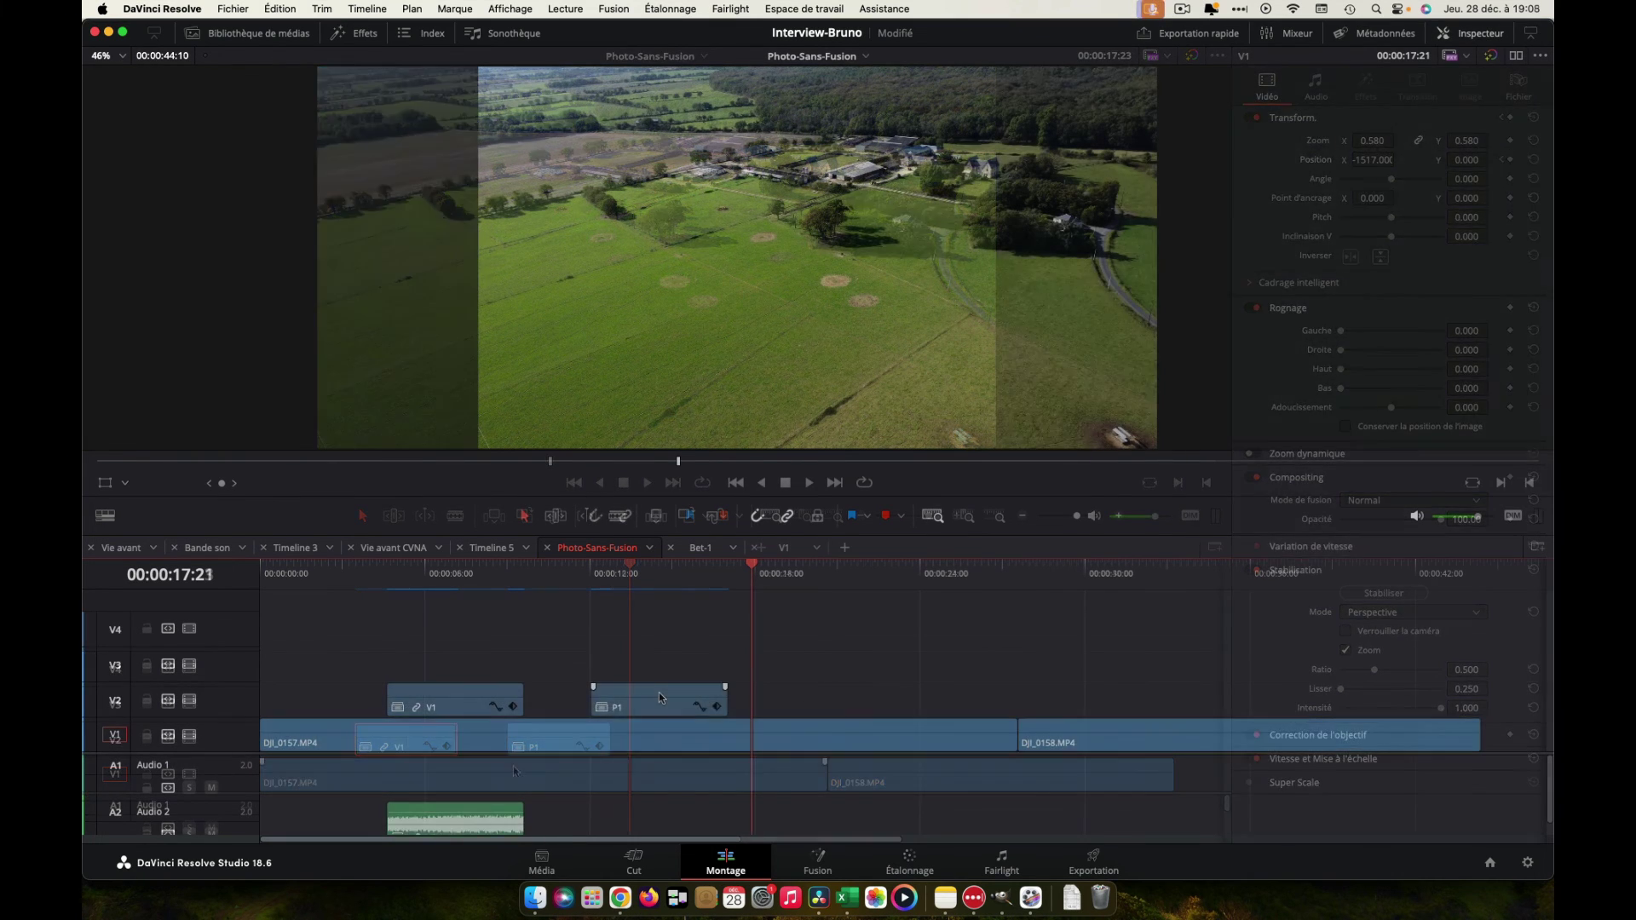
pyautogui.moveTo(658, 692); pyautogui.dragTo(571, 663)
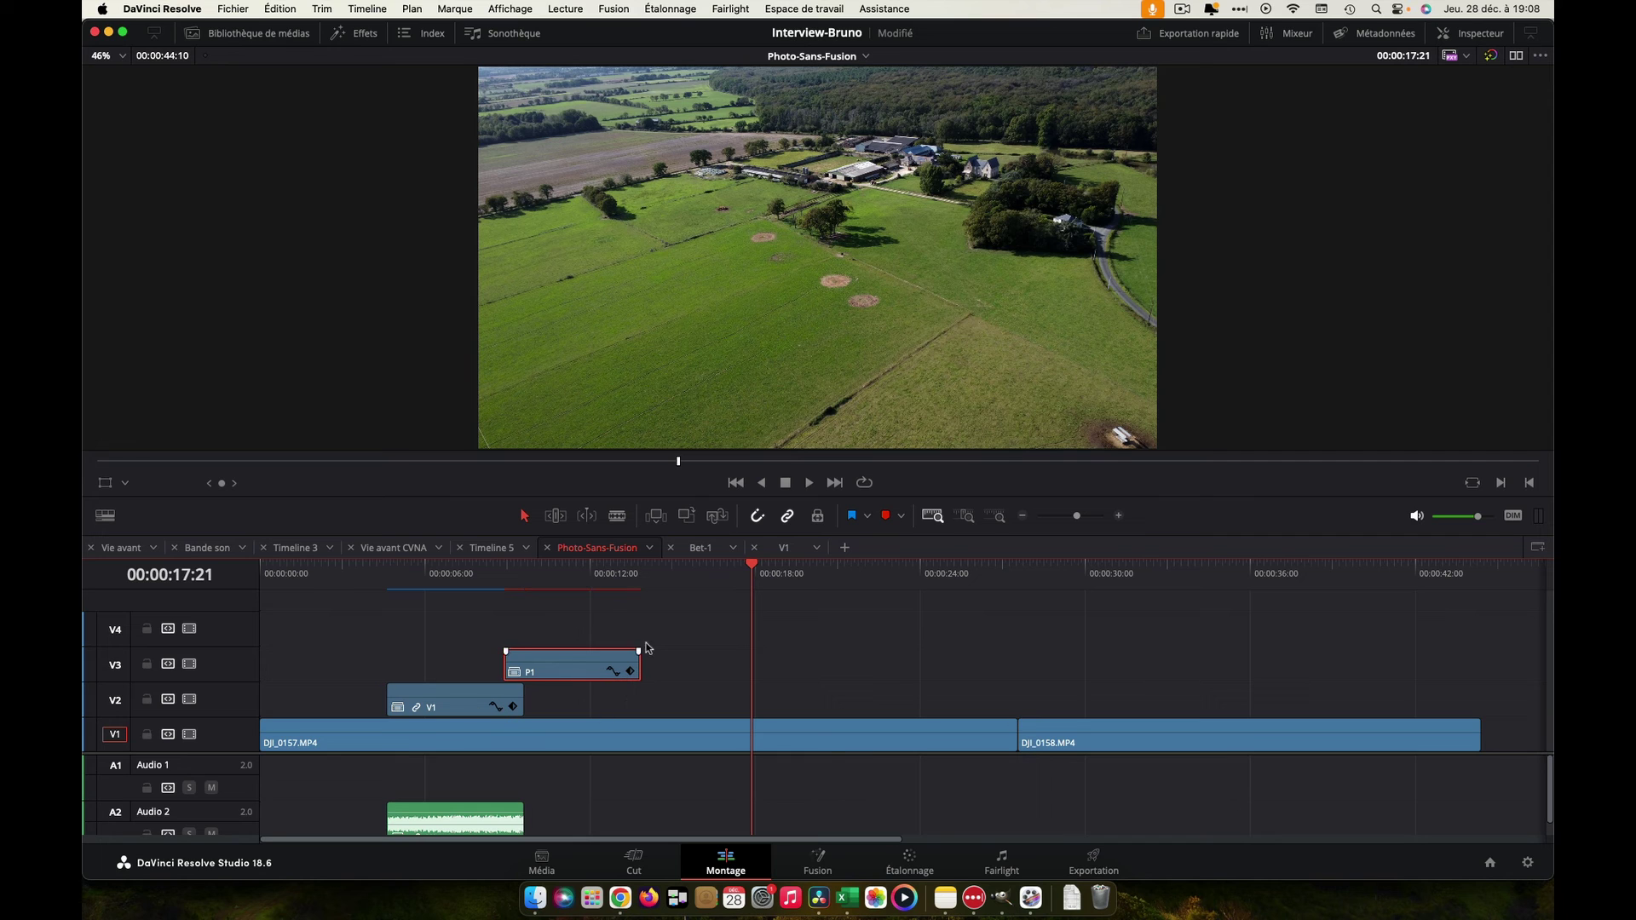
# Step frame by frame through the slide-in until both photos are visible.
pyautogui.moveTo(588, 573); pyautogui.dragTo(465, 583)
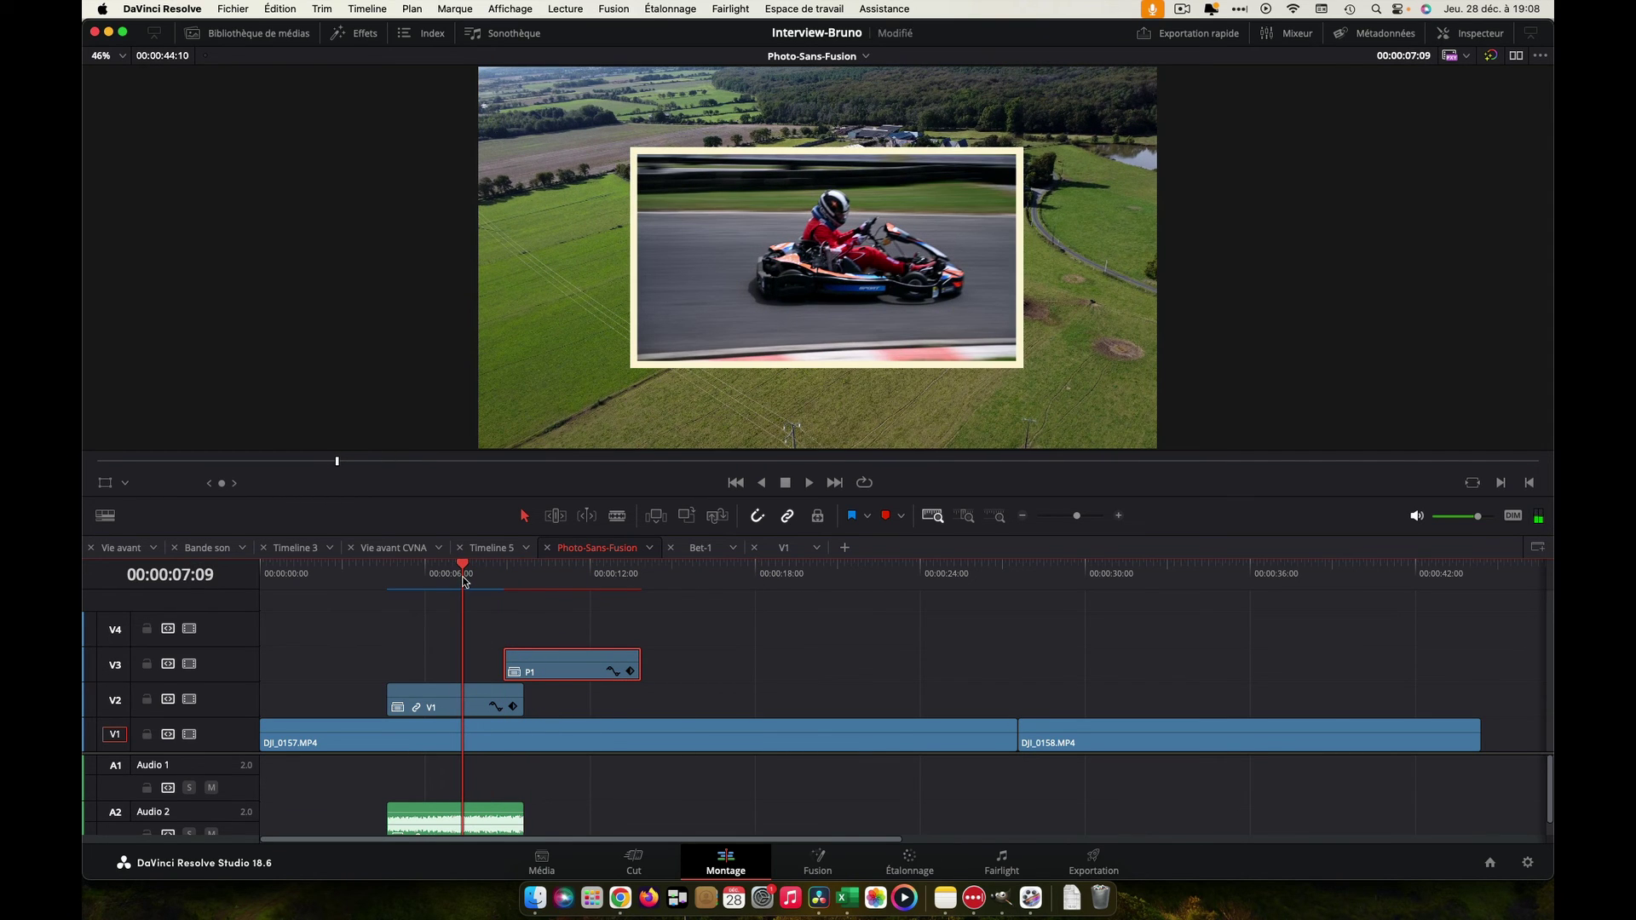
pyautogui.press('Right')
pyautogui.press('Right')
pyautogui.press('Right')
pyautogui.press('Right')
pyautogui.press('Right')
pyautogui.press('Right')
pyautogui.press('Right')
pyautogui.press('Right')
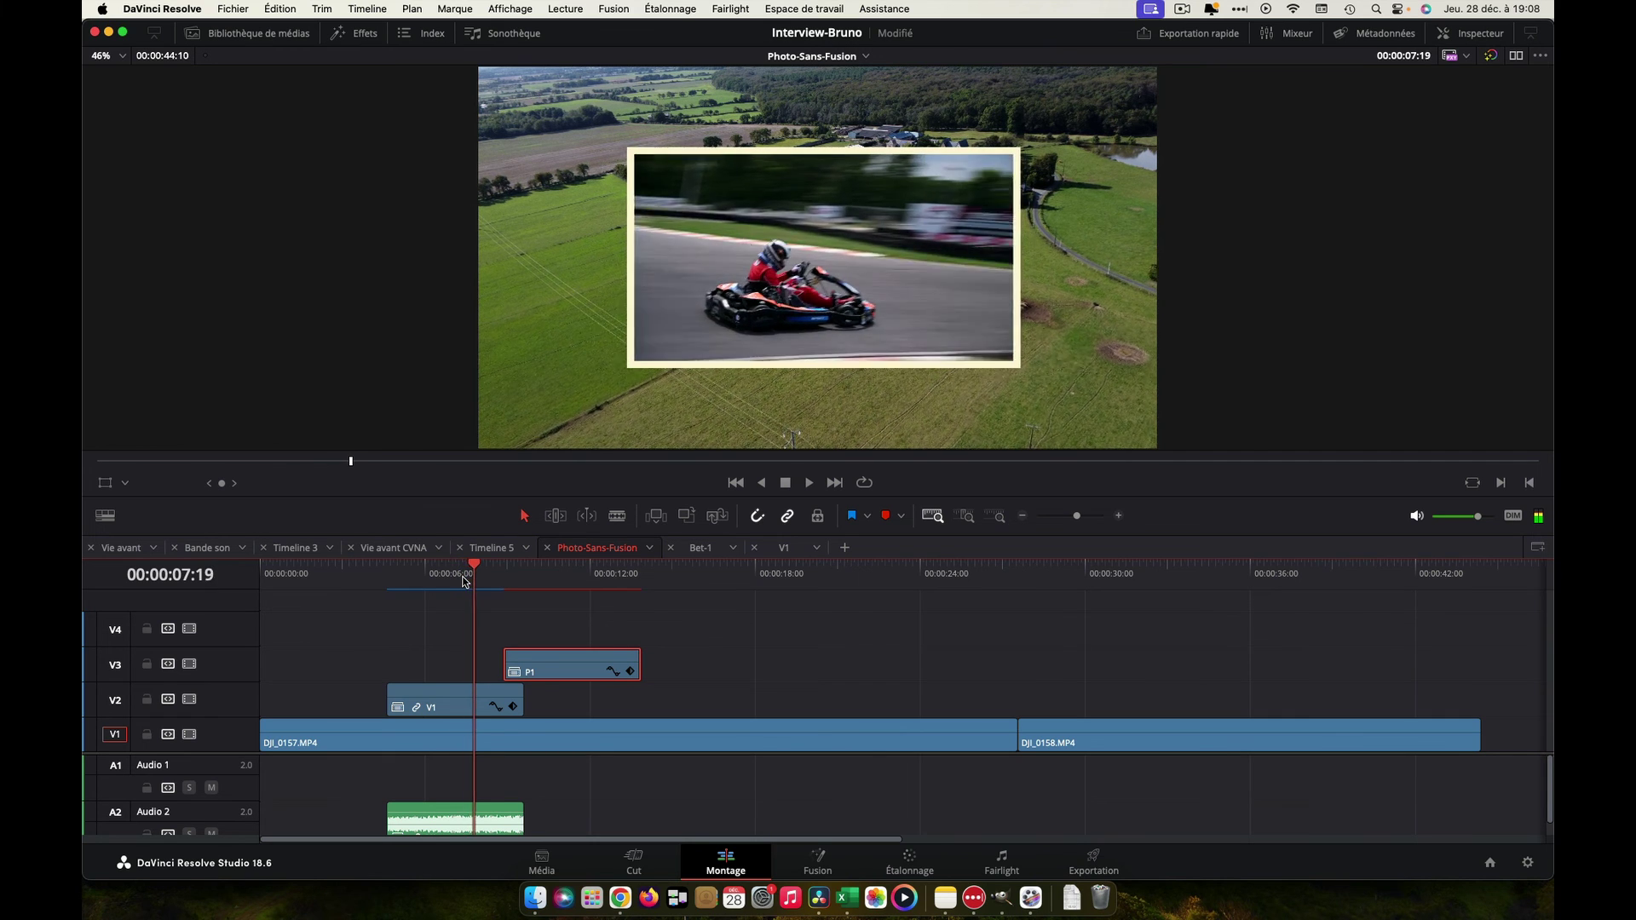
pyautogui.press('Right')
pyautogui.press('Right')
pyautogui.press('Right')
pyautogui.press('Right')
pyautogui.press('Right')
pyautogui.press('Right')
pyautogui.press('Right')
pyautogui.press('Right')
pyautogui.press('Right')
pyautogui.press('Right')
pyautogui.press('Right')
pyautogui.press('Right')
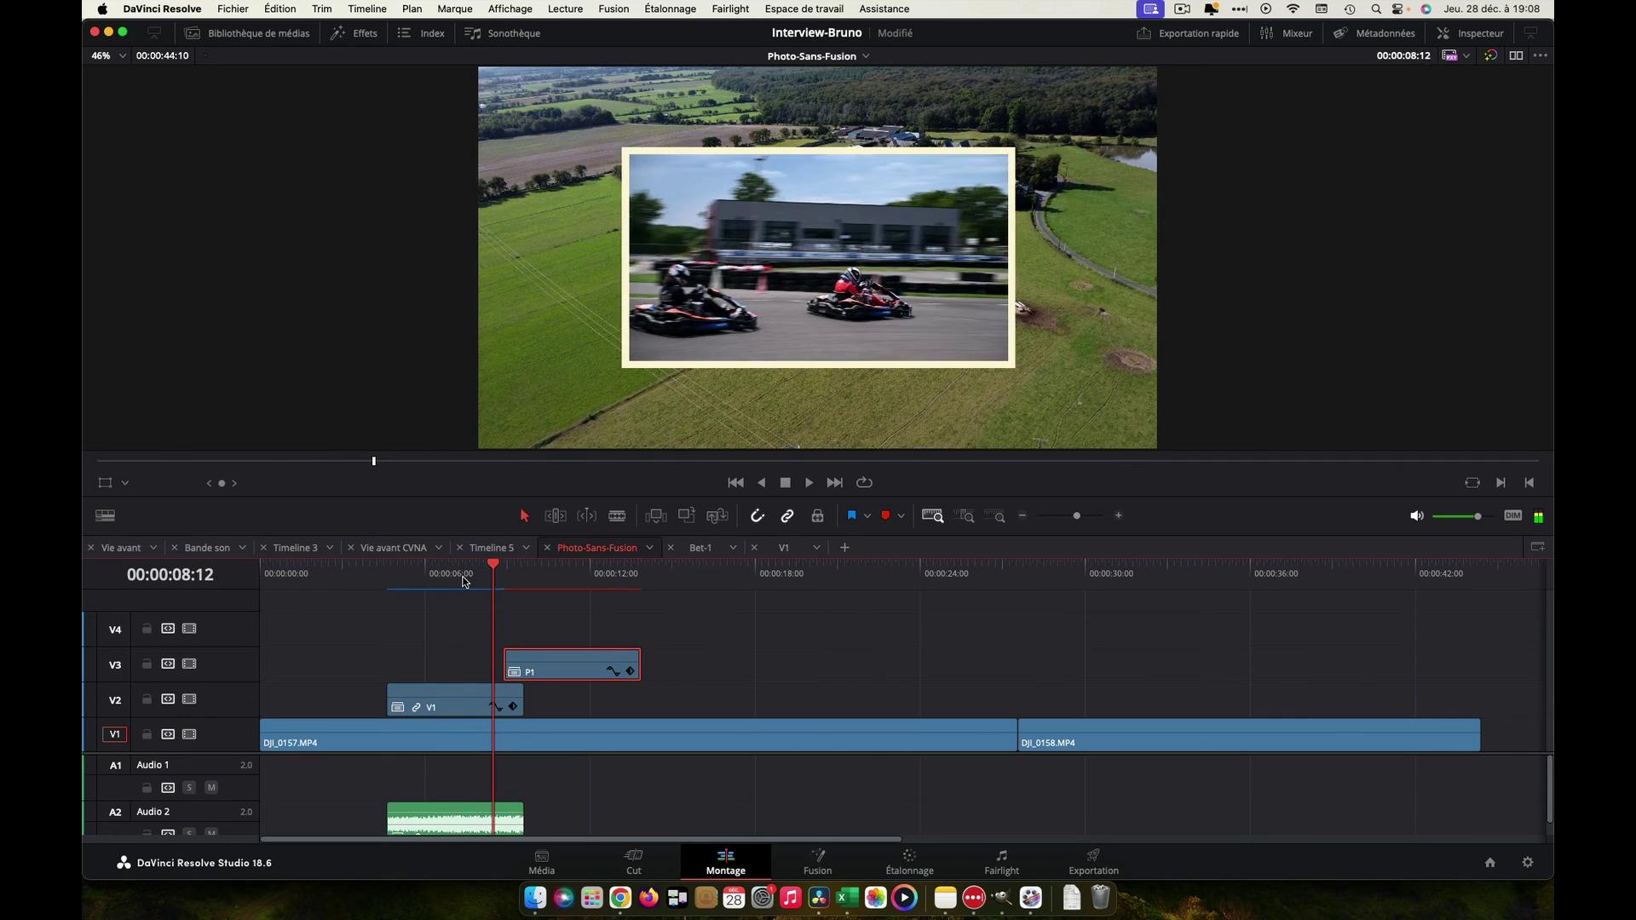
pyautogui.press('Right')
pyautogui.press('Right')
pyautogui.press('Right')
pyautogui.press('Right')
pyautogui.press('Right')
pyautogui.press('Right')
pyautogui.press('Right')
pyautogui.press('Right')
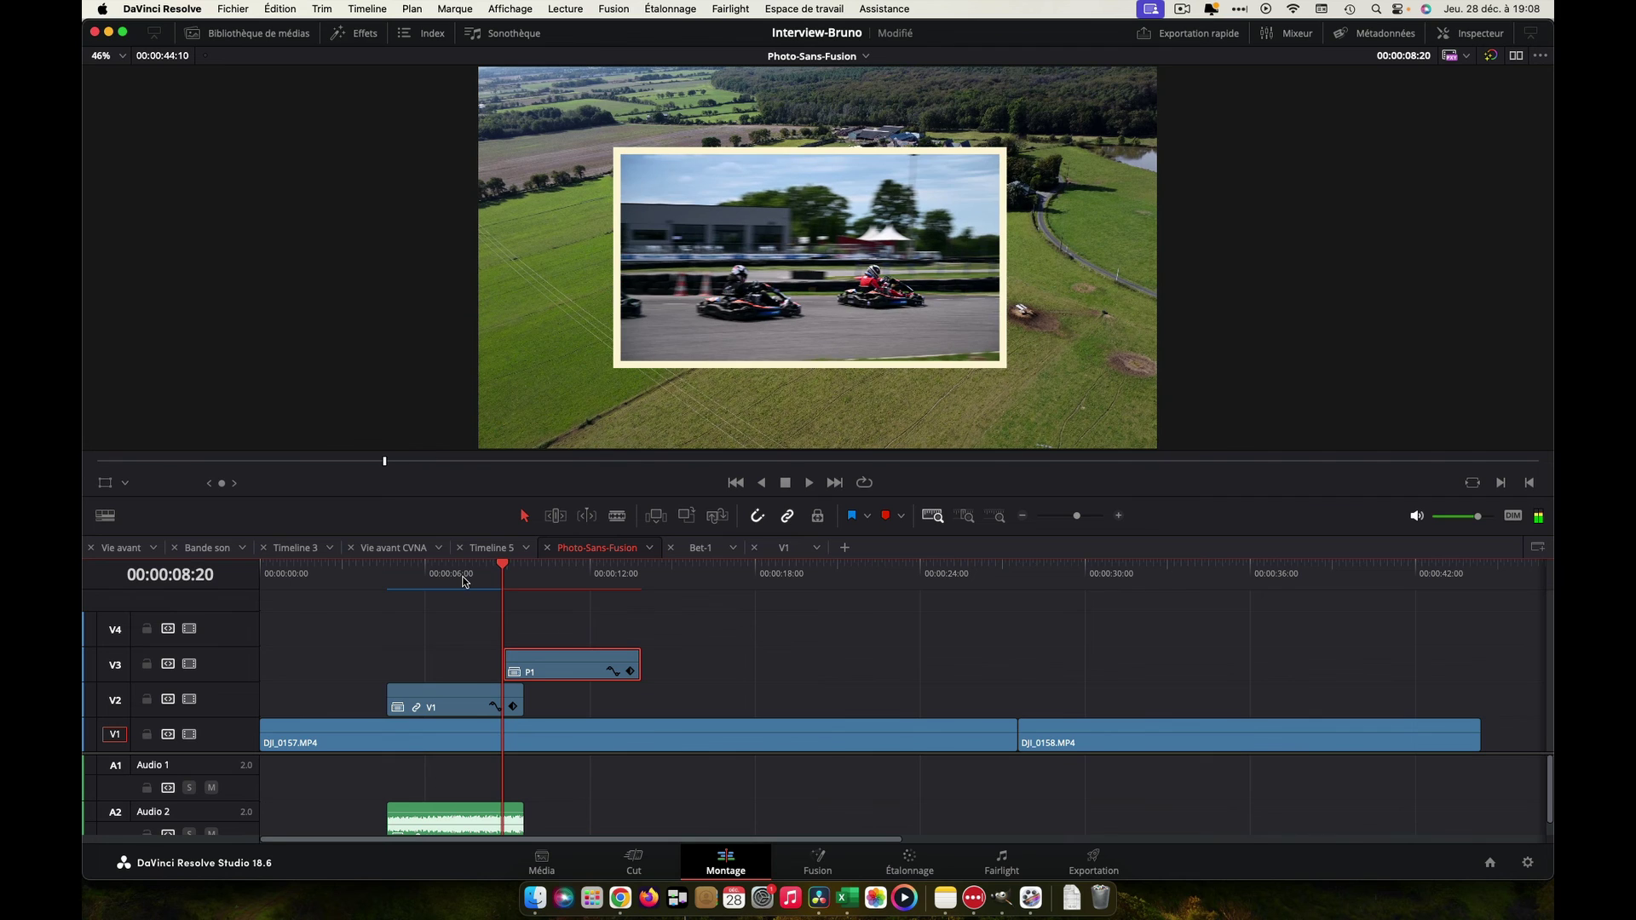
pyautogui.press('Right')
pyautogui.press('Right')
pyautogui.press('Right')
pyautogui.press('Right')
pyautogui.press('Right')
pyautogui.press('Right')
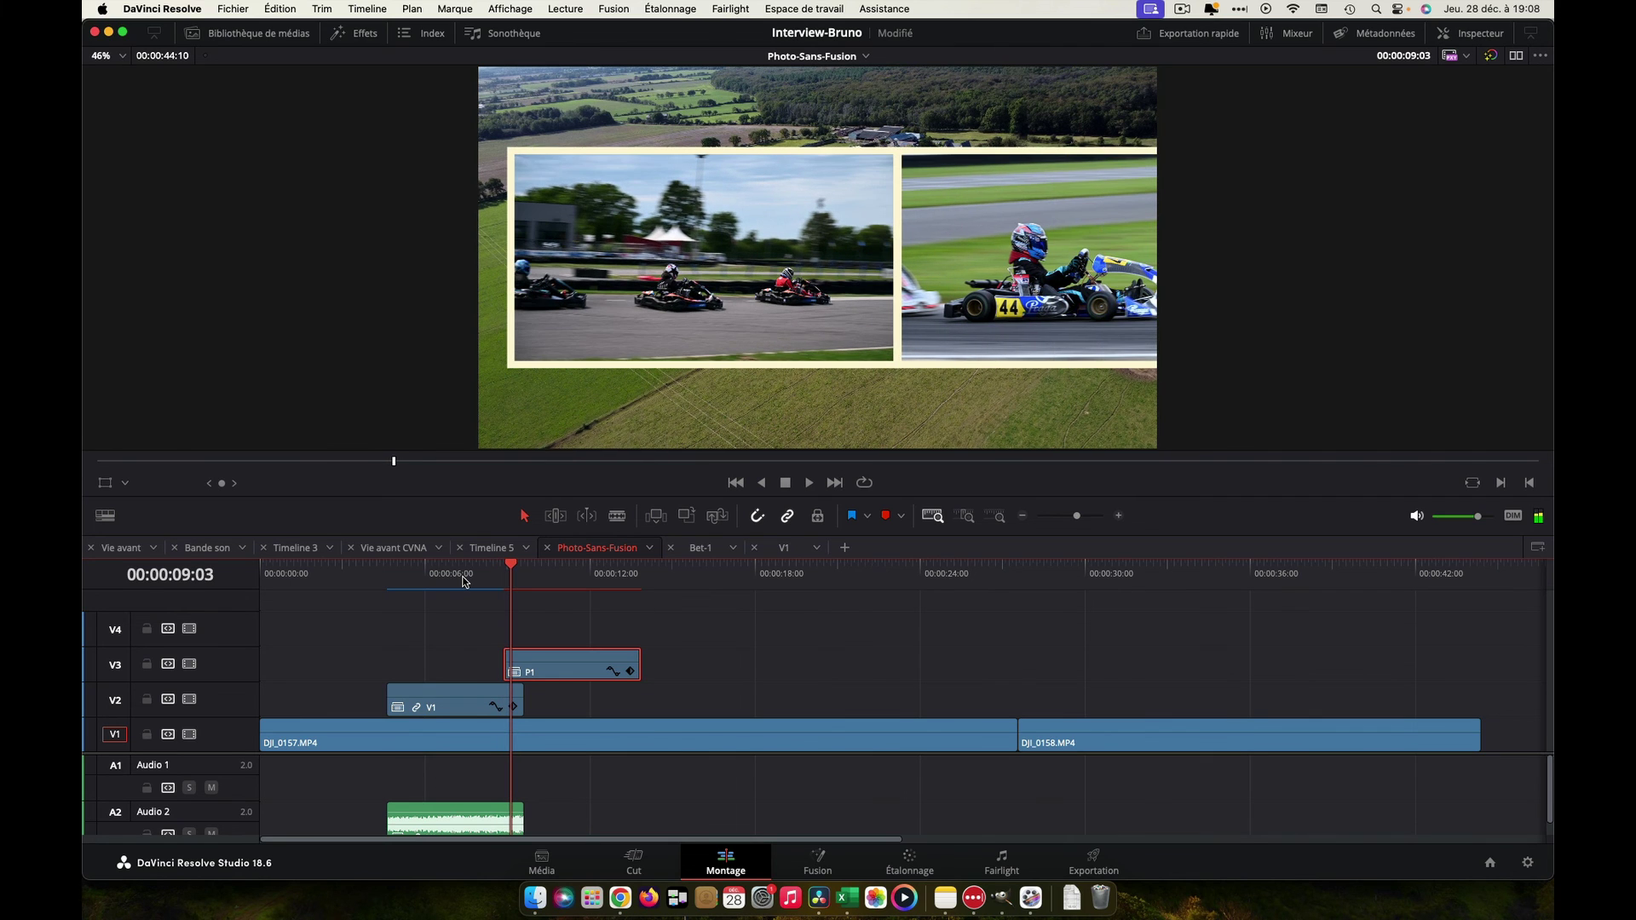
pyautogui.press('Right')
pyautogui.press('Right')
pyautogui.press('Right')
pyautogui.press('Right')
pyautogui.press('Right')
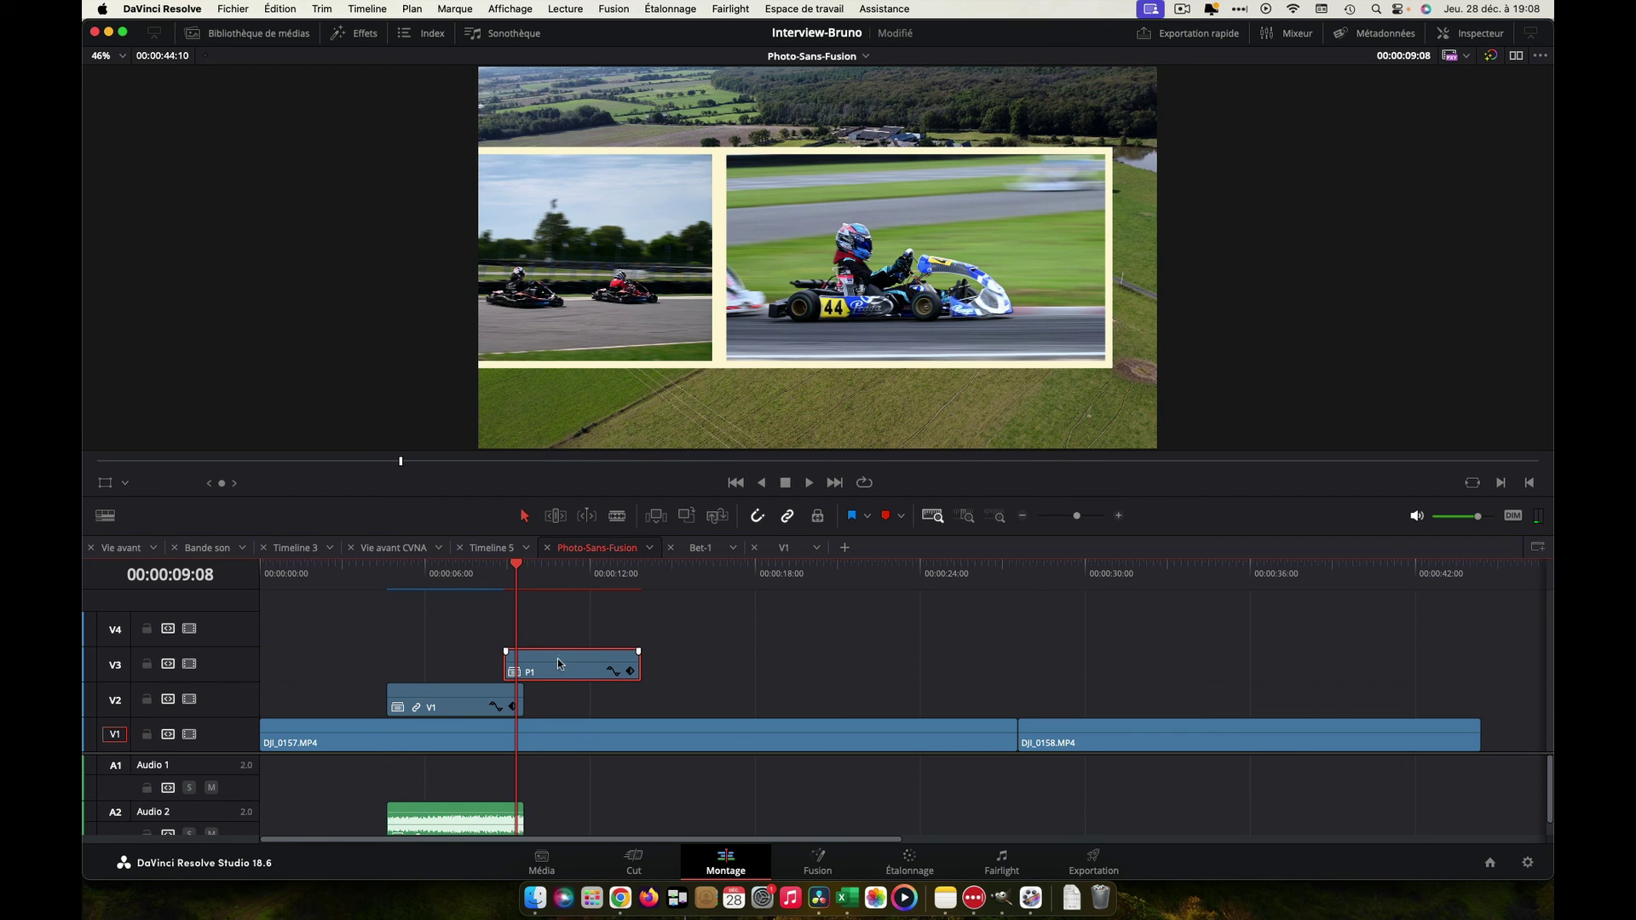
# Shift P1 three frames later, then replay the staggered entrance from 7:14.
pyautogui.click(1119, 515)
pyautogui.click(1119, 515)
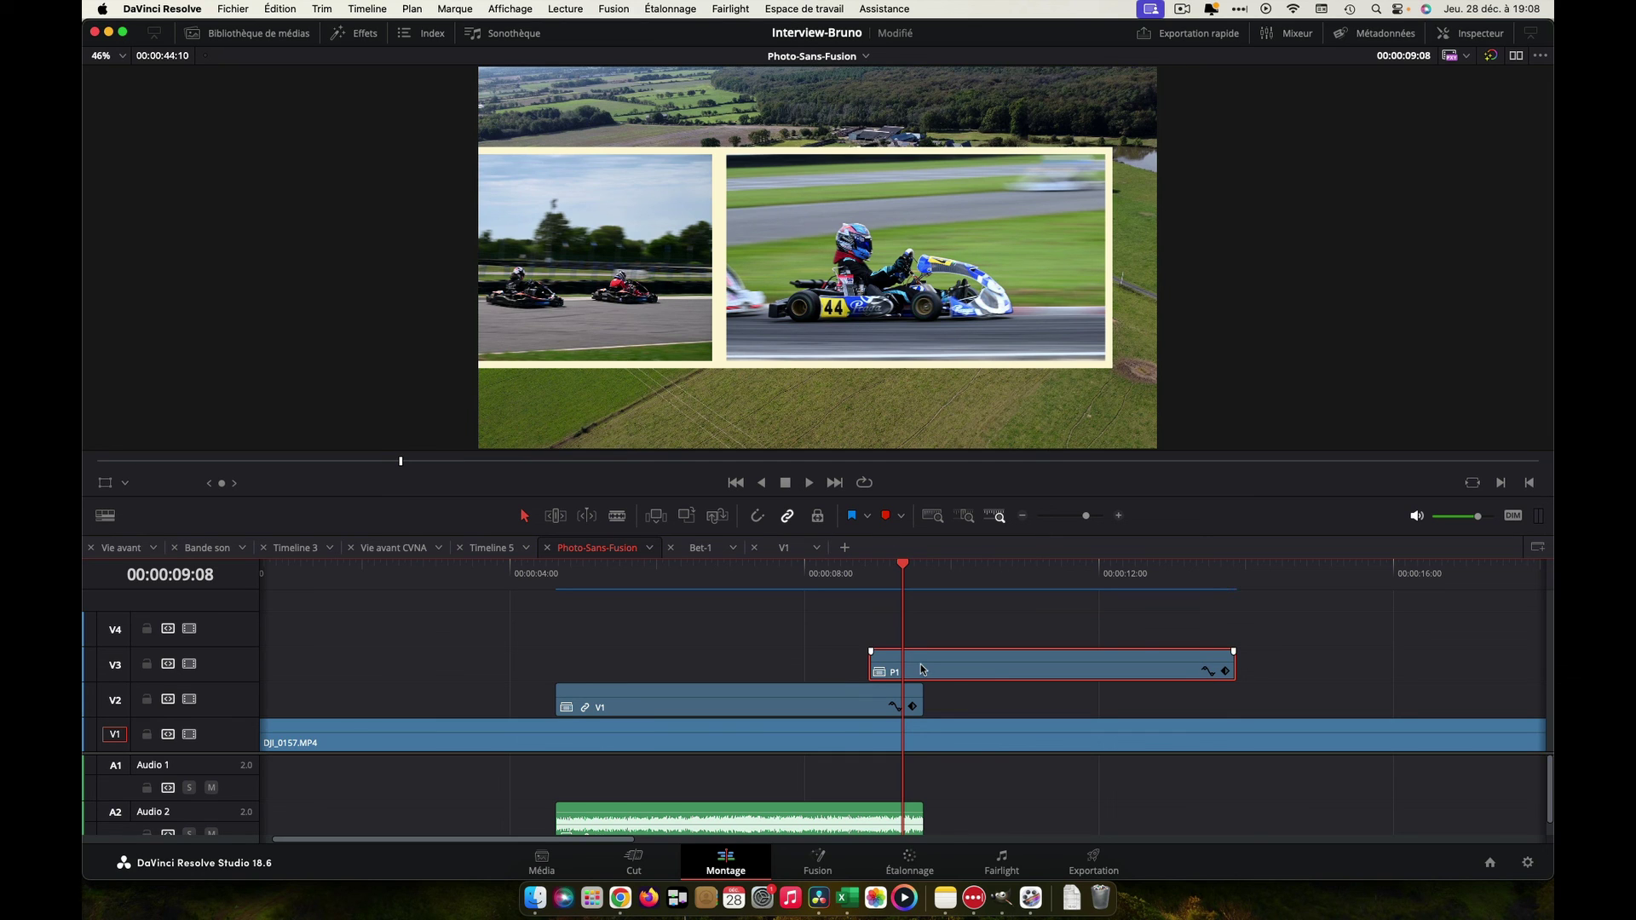
pyautogui.moveTo(917, 664); pyautogui.dragTo(932, 660)
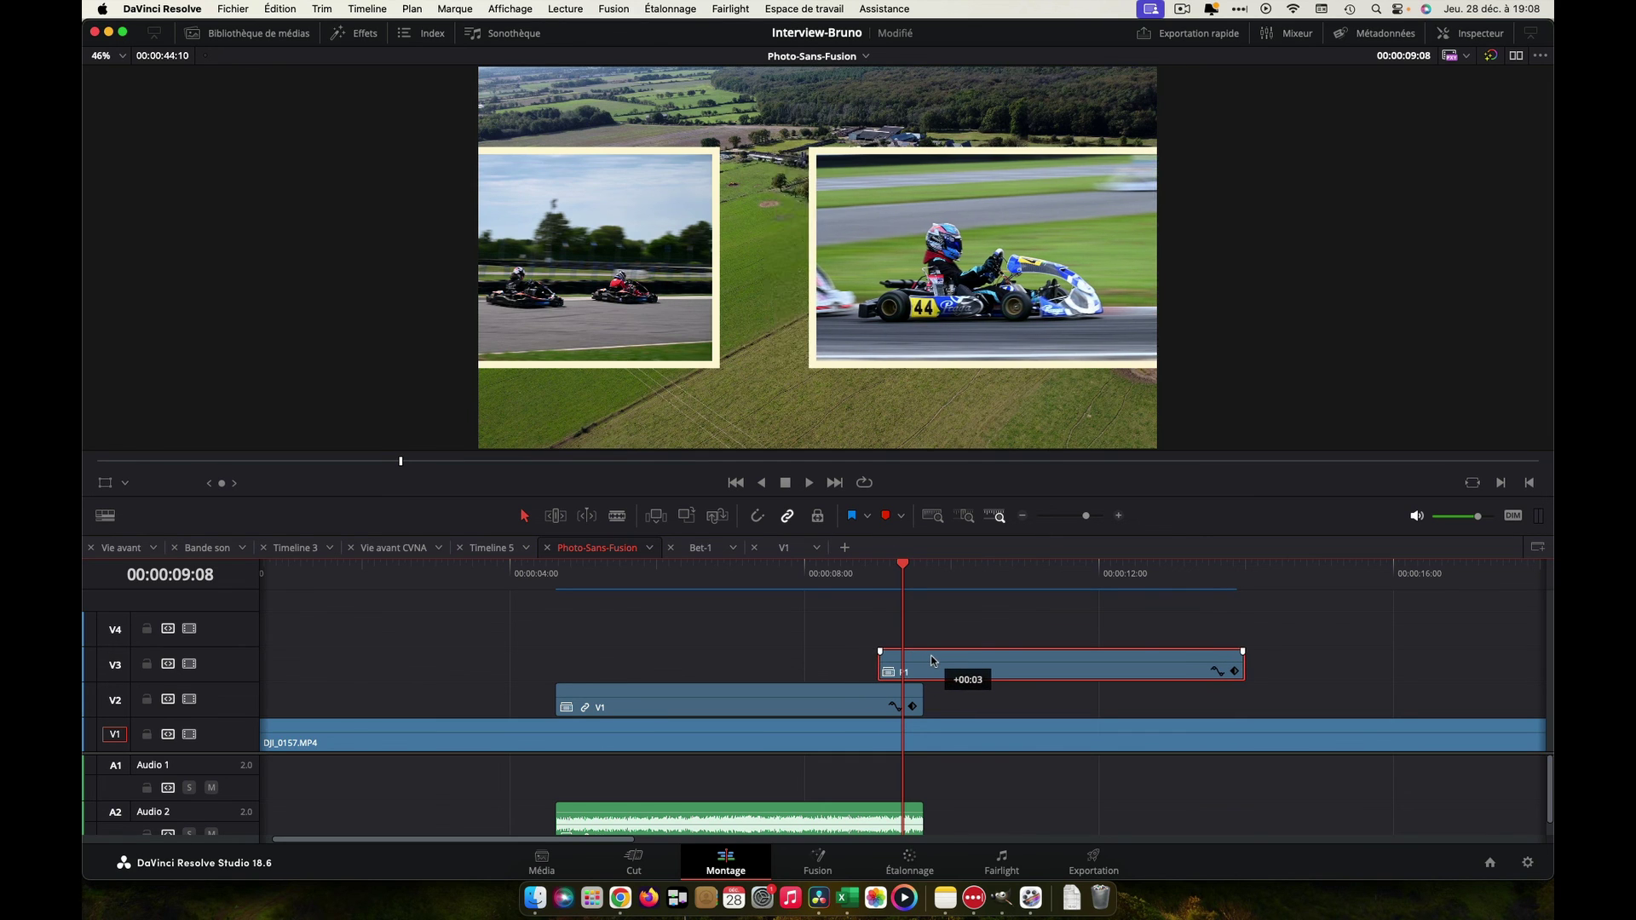
pyautogui.moveTo(903, 569); pyautogui.dragTo(774, 578)
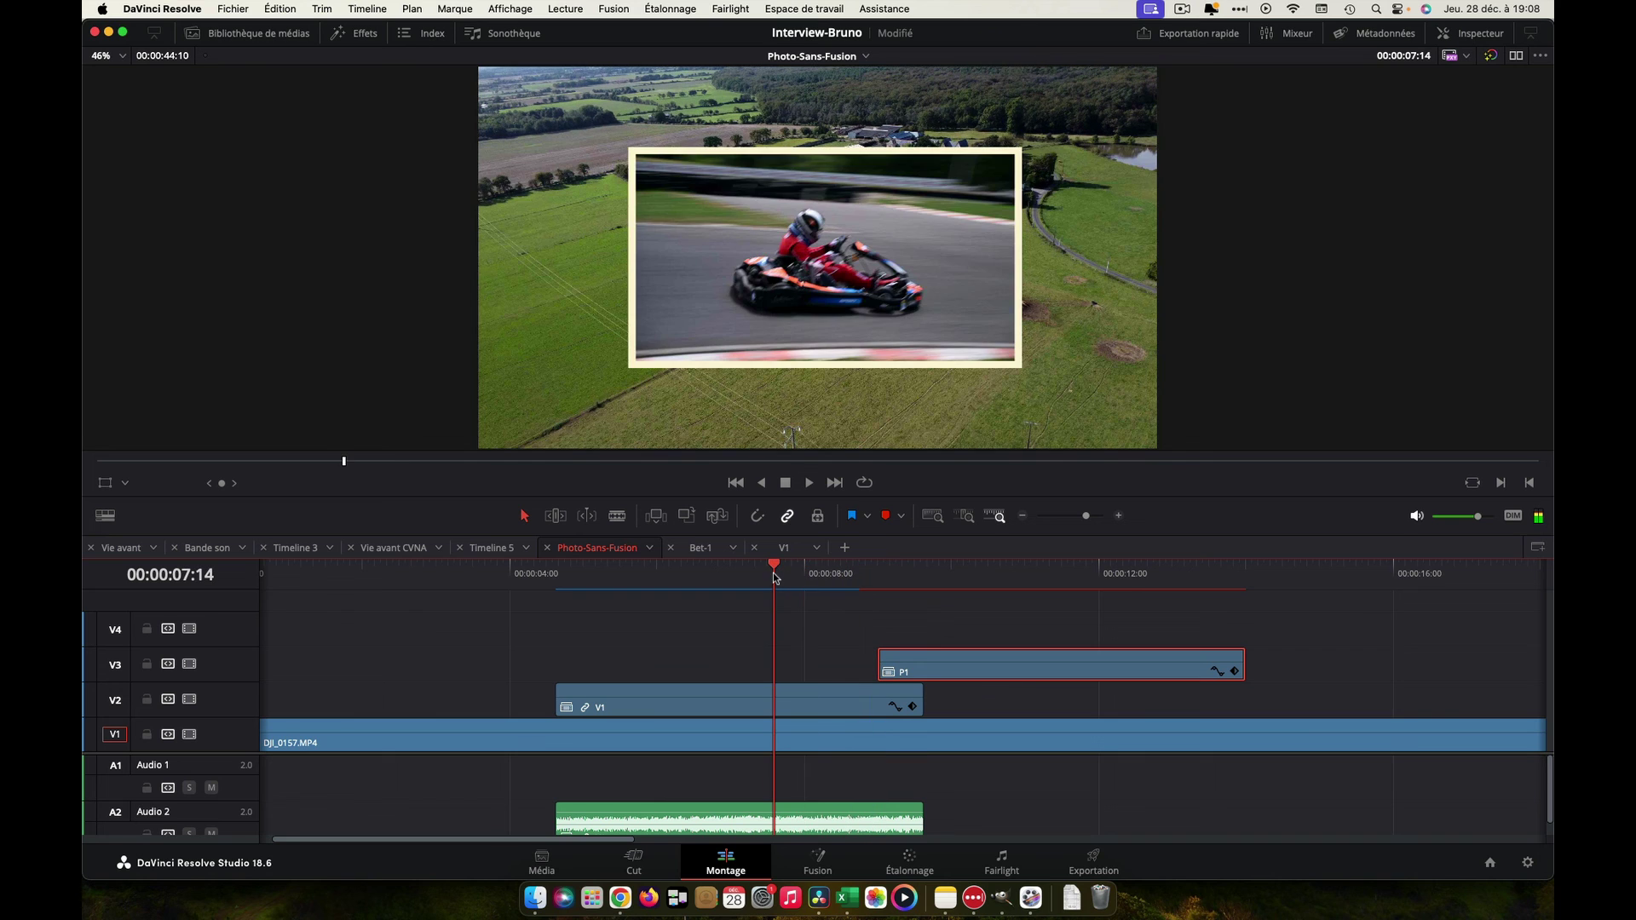
pyautogui.press('space')
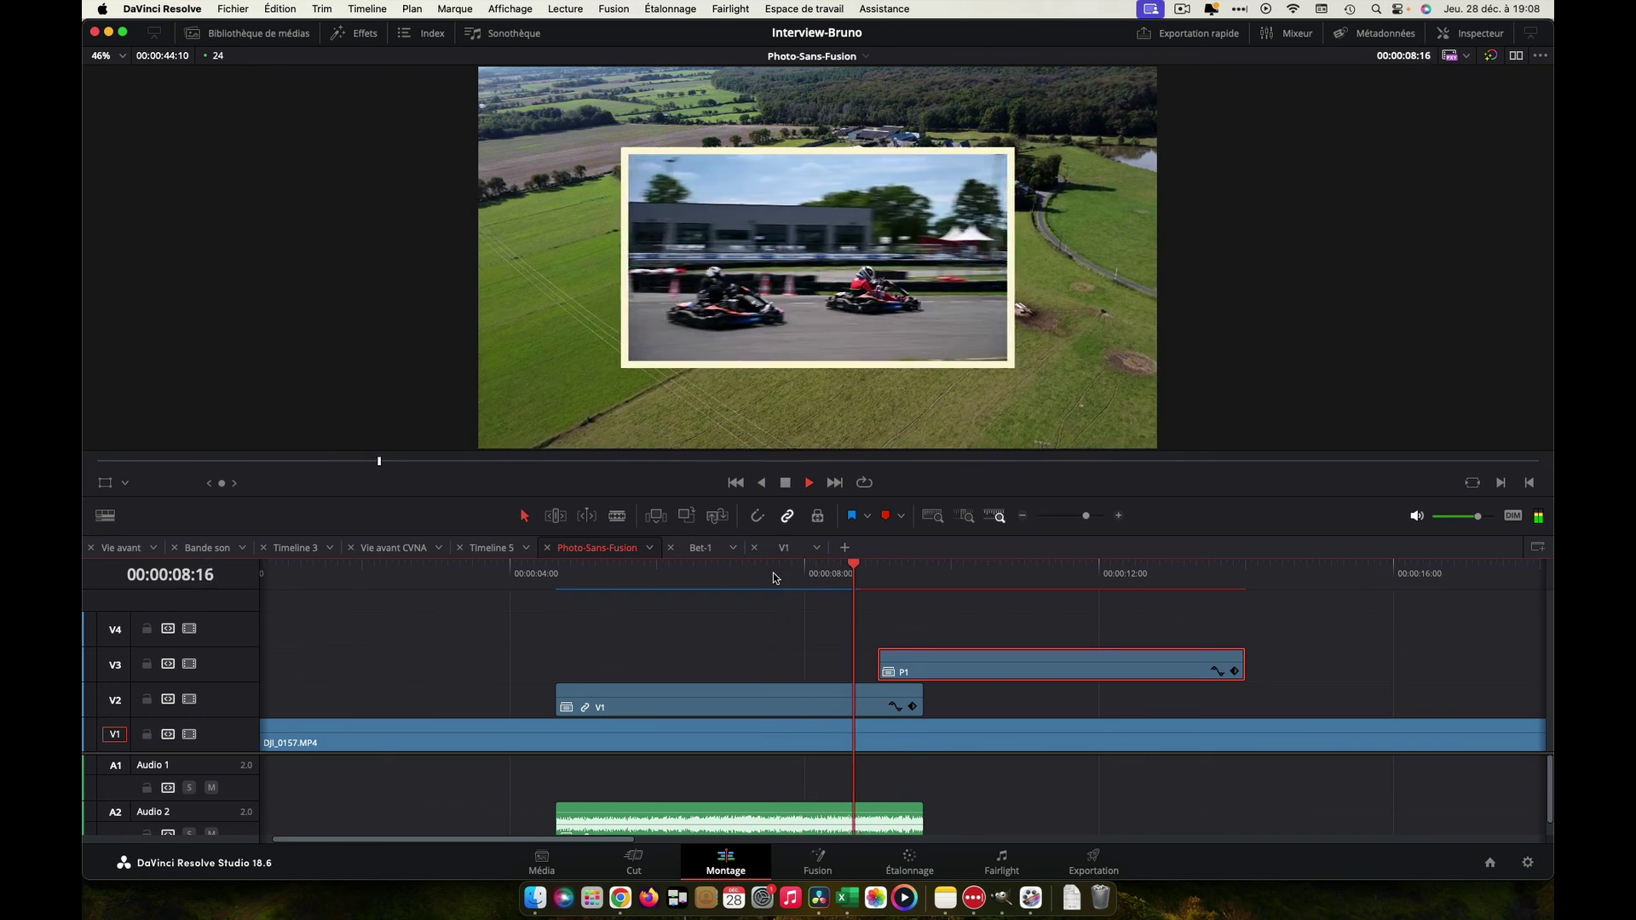
pyautogui.press('space')
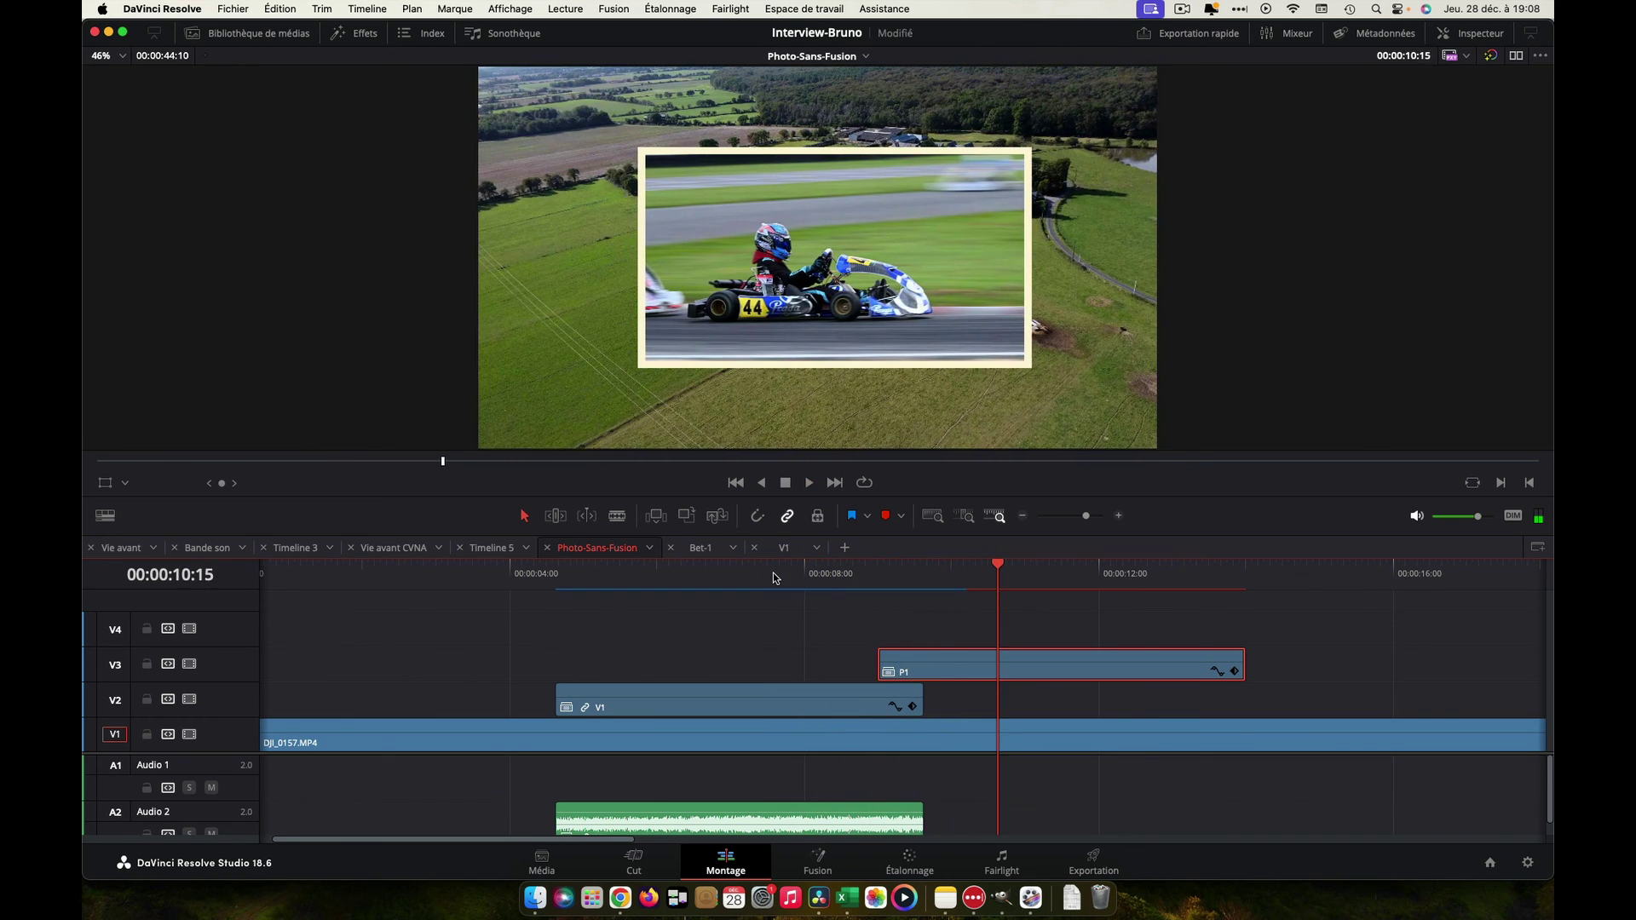